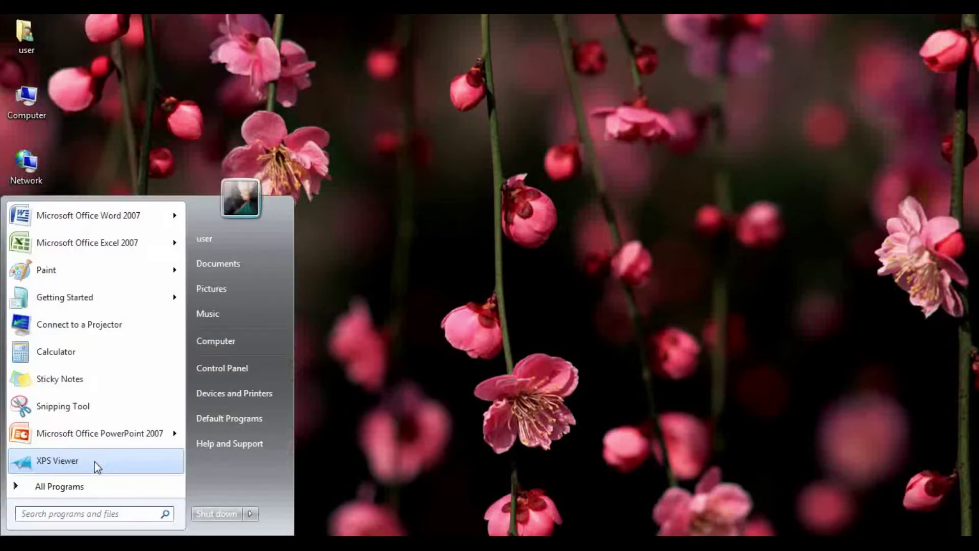
Step: Start Microsoft Office Excel 2007 with a blank workbook
left_click(73, 488)
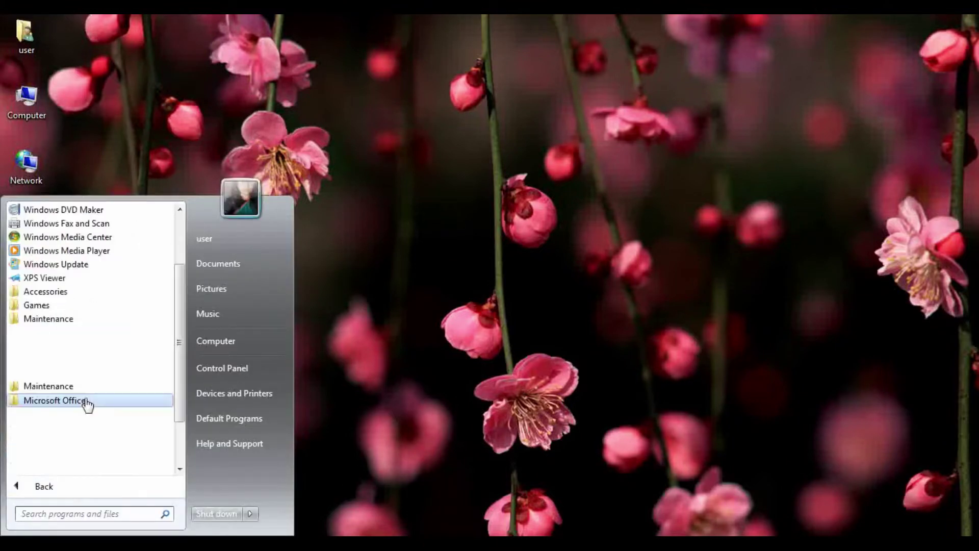
left_click(88, 402)
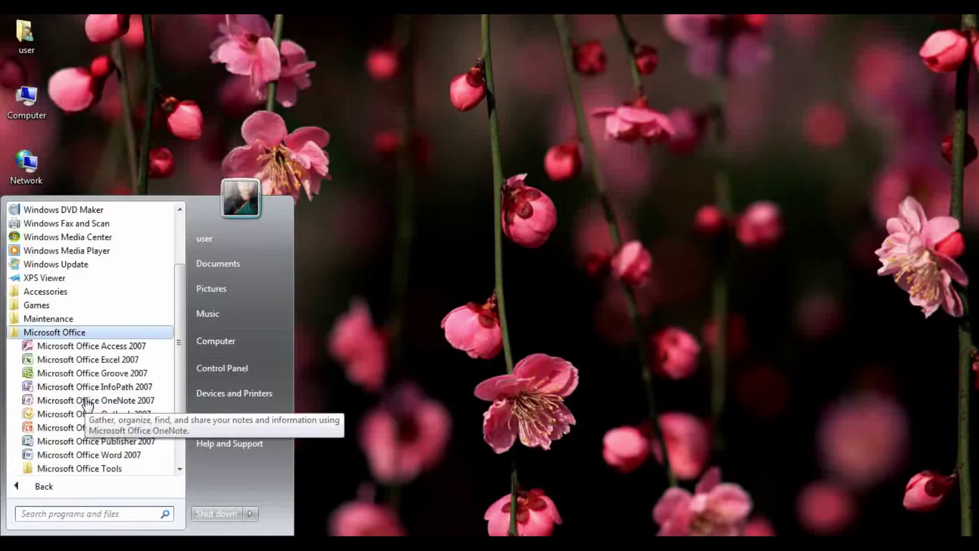
left_click(99, 361)
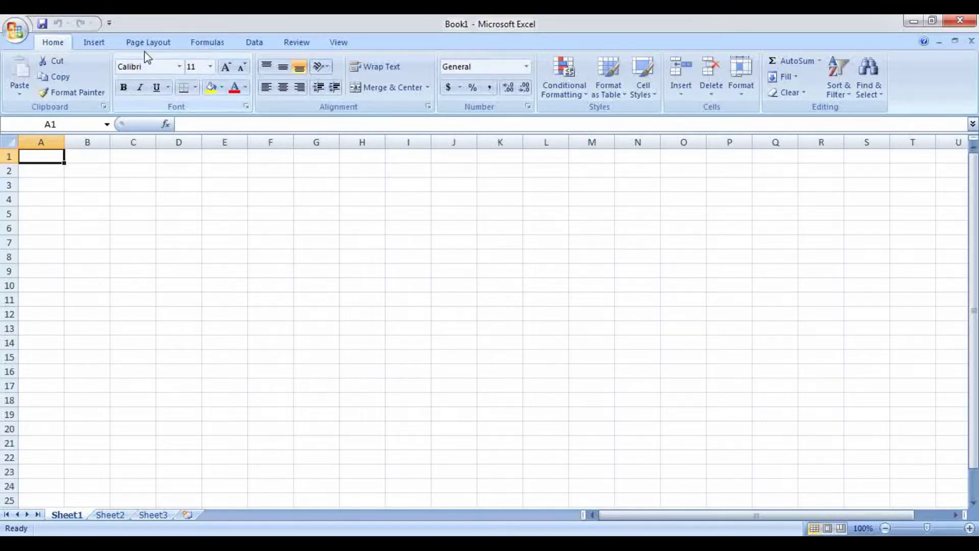
Step: Examine the available column, line, pie, bar, area, scatter and other chart subtypes
left_click(100, 44)
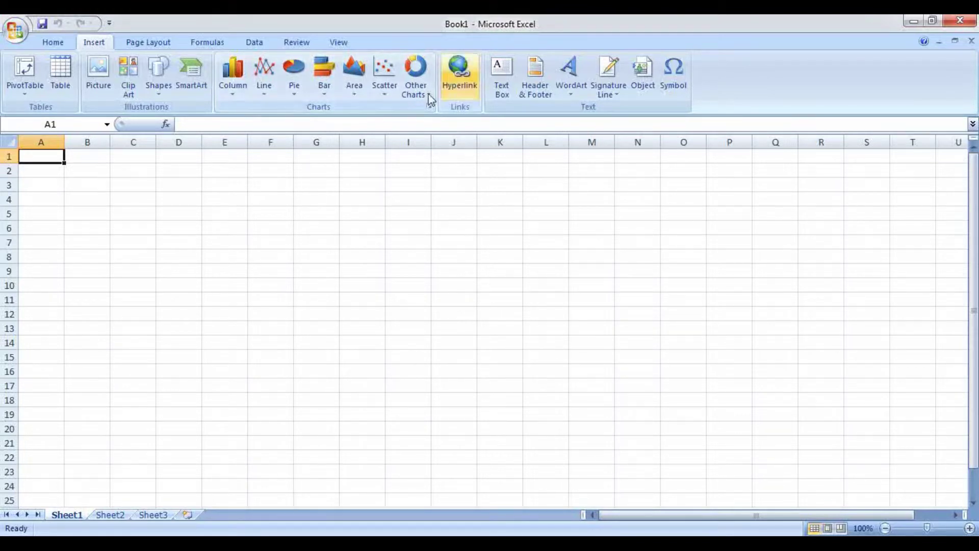
left_click(234, 85)
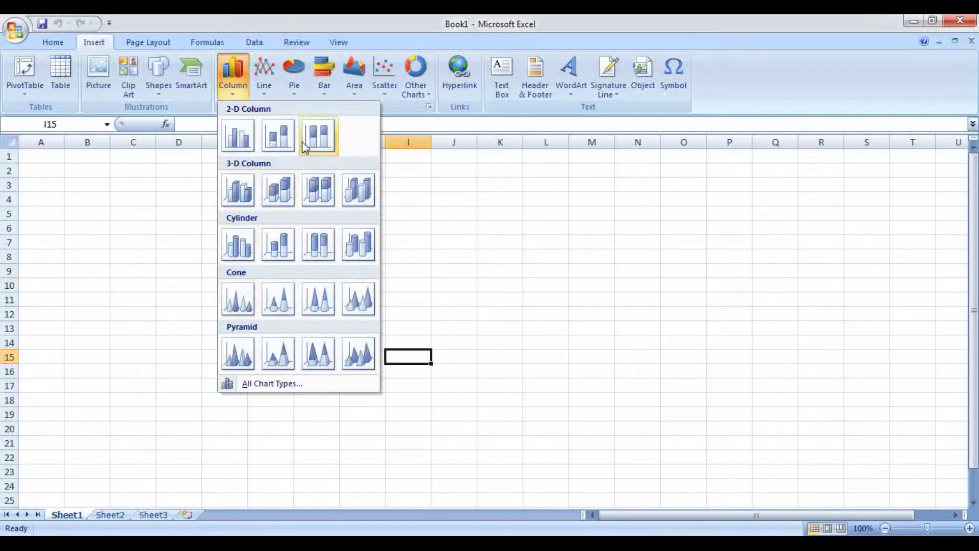
left_click(264, 91)
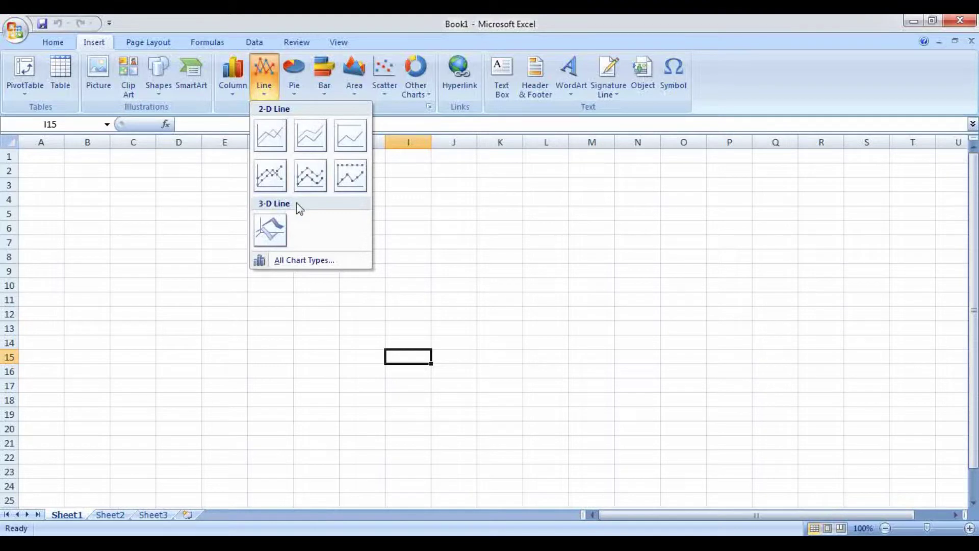
left_click(295, 93)
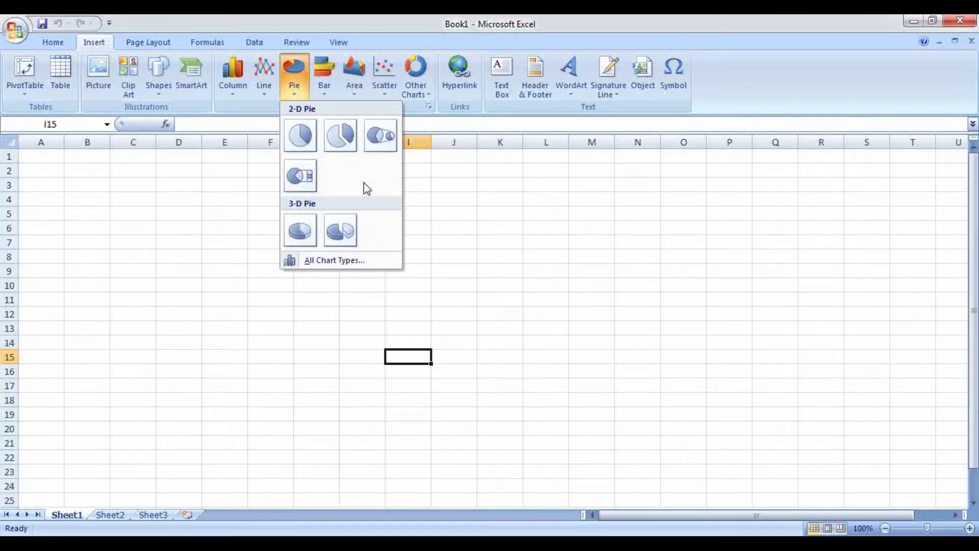
left_click(325, 95)
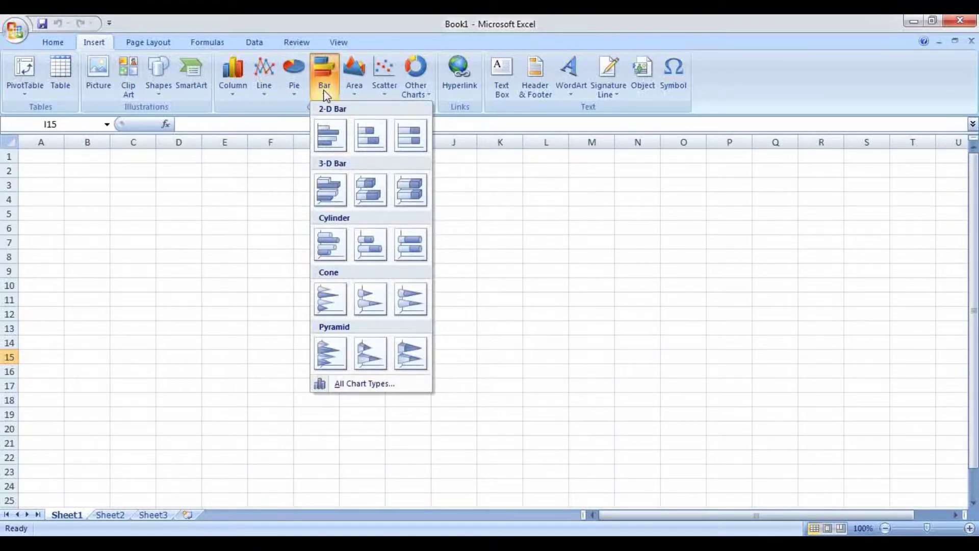
left_click(354, 89)
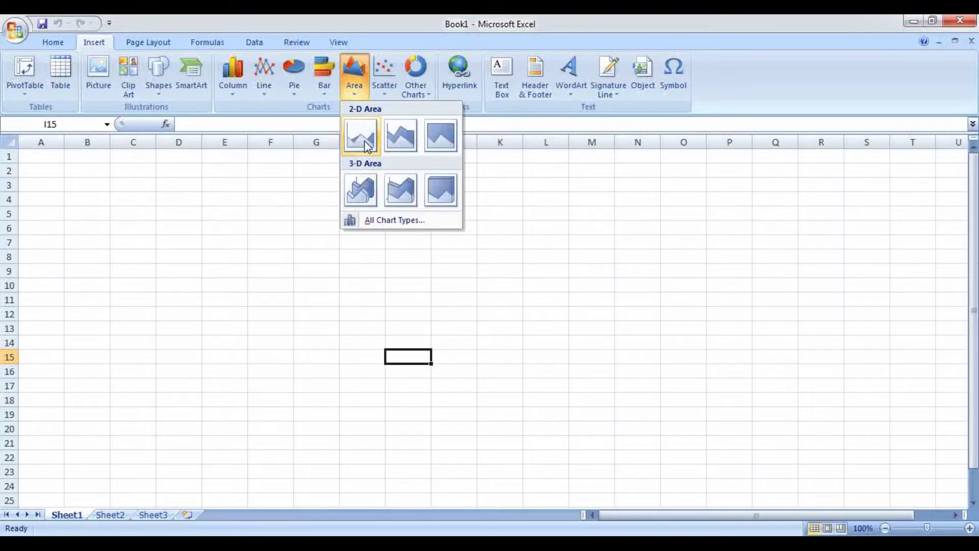
left_click(385, 96)
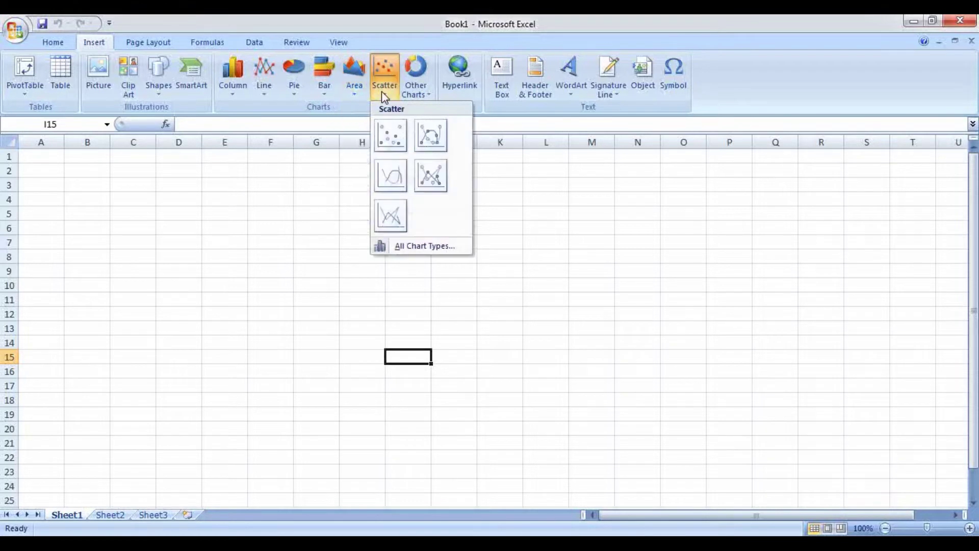
left_click(424, 97)
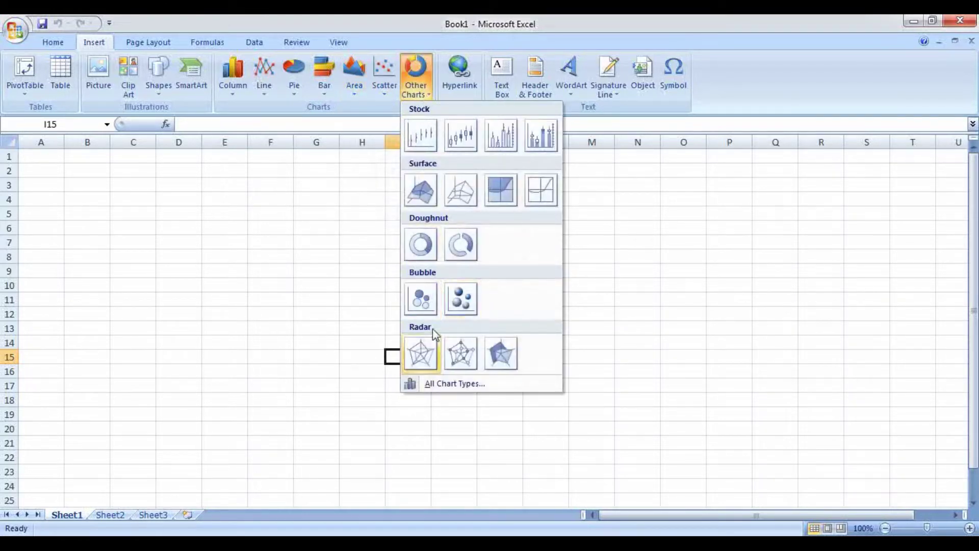
left_click(231, 96)
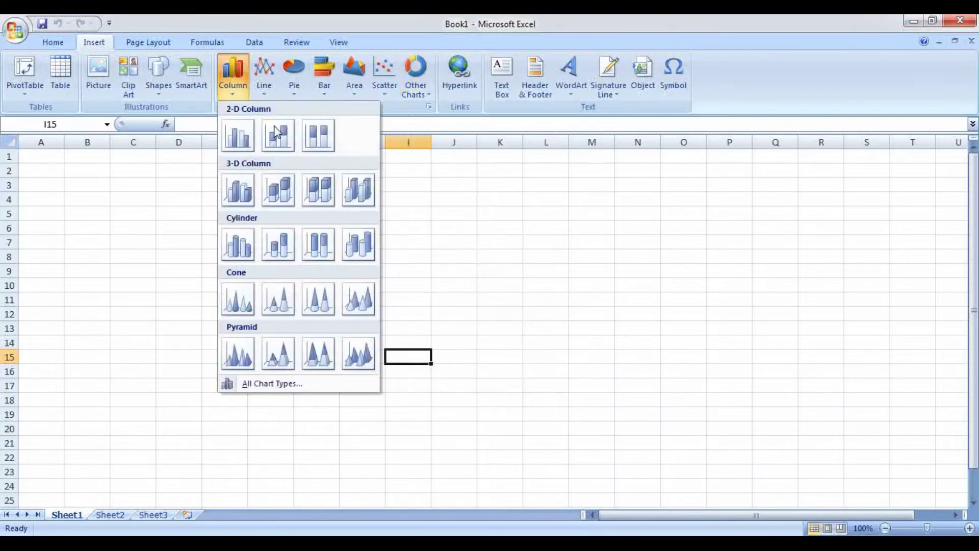
left_click(32, 155)
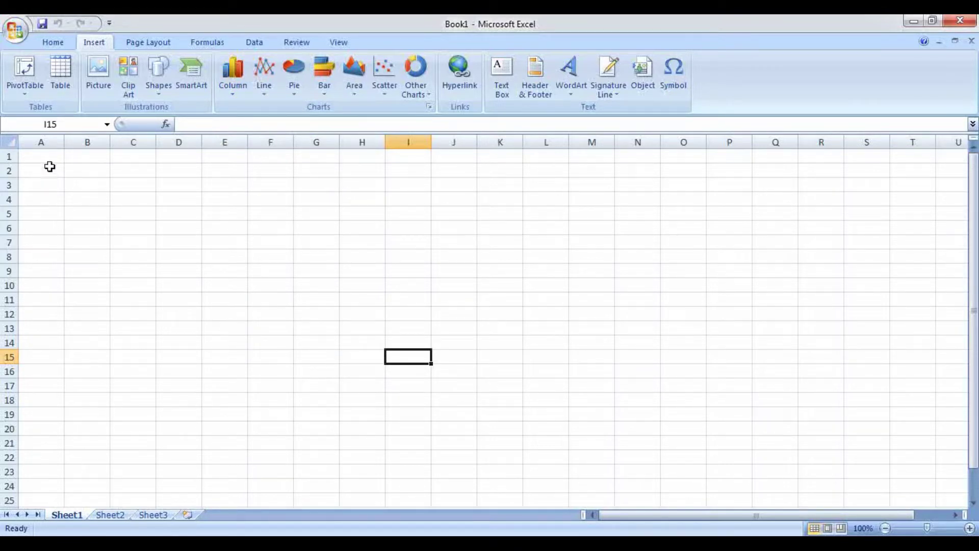
left_click(41, 160)
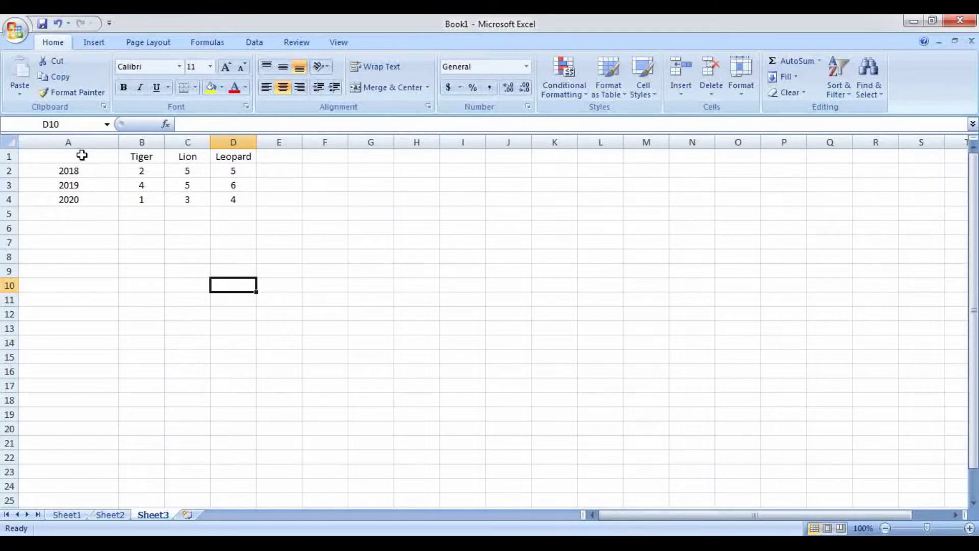
Step: Insert a 2-D clustered column chart from the animal table in A1:D4 on Sheet3
left_click_drag(81, 155, 235, 198)
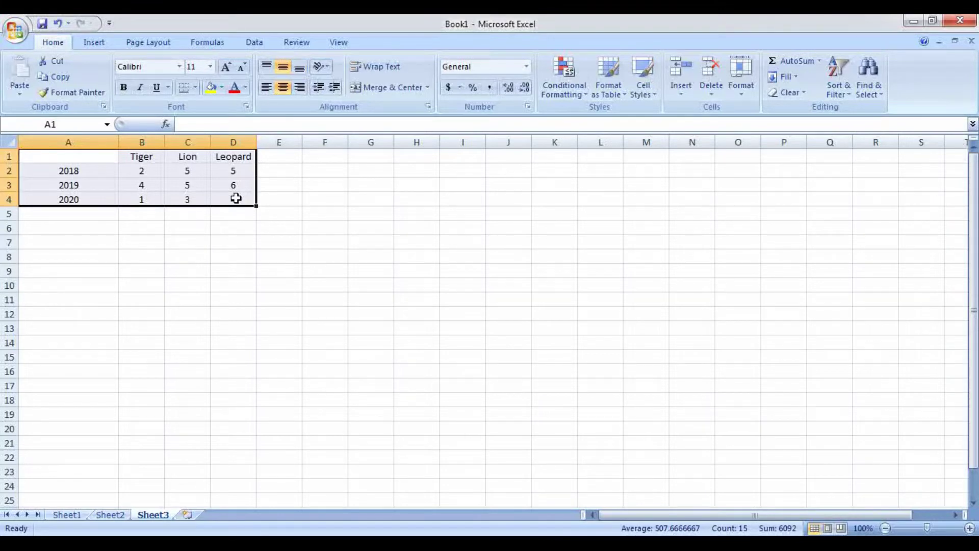
left_click(91, 40)
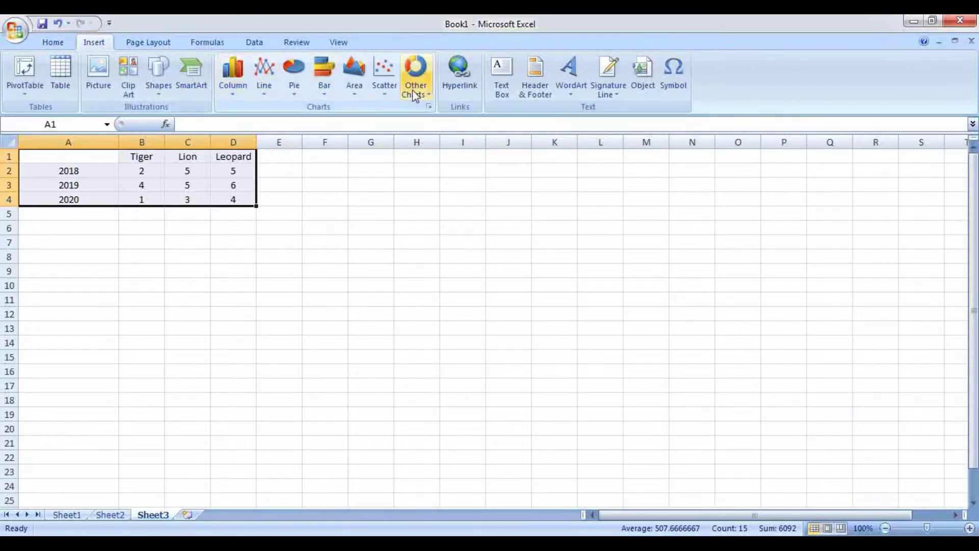
left_click(240, 98)
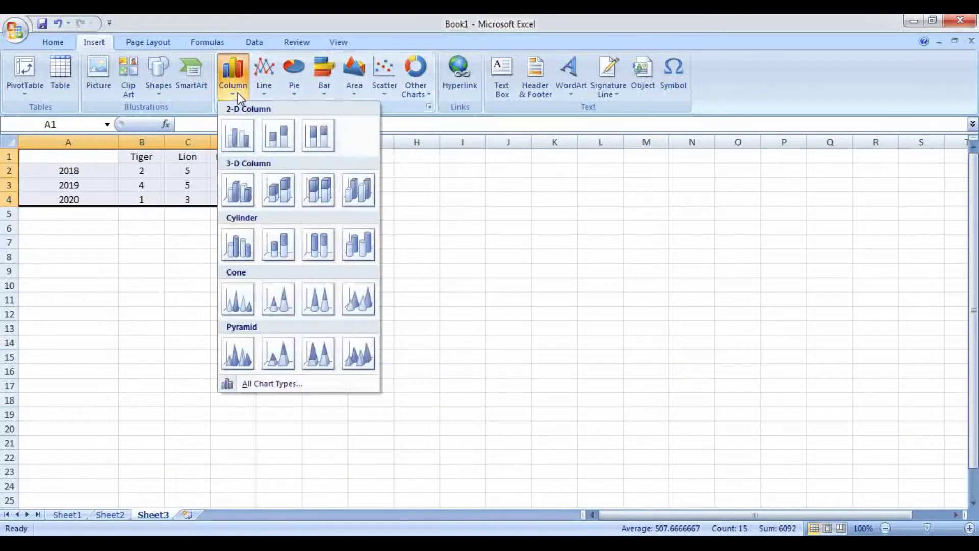
left_click(238, 137)
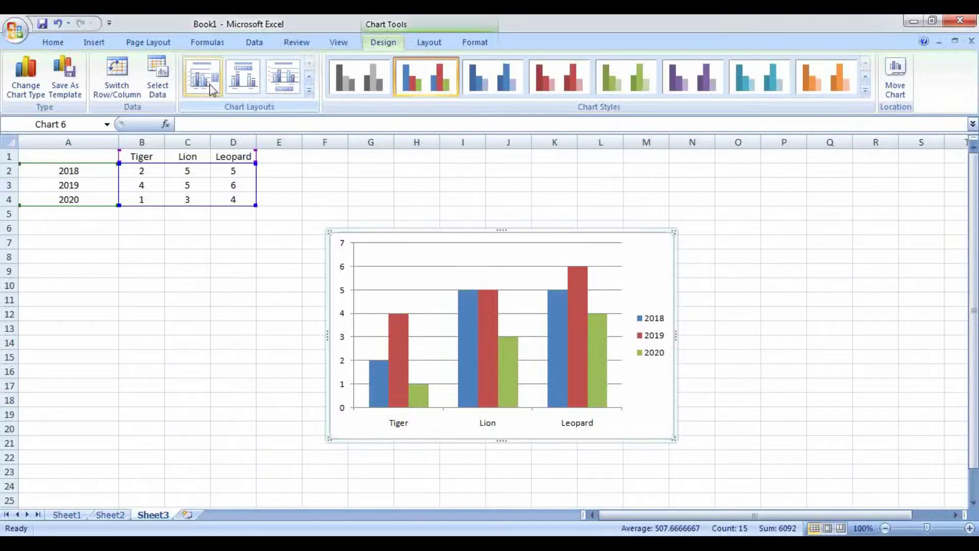
Step: Apply the chart layout with a title above and the legend below, and enlarge the chart up to row 2 and across to column O
left_click(283, 90)
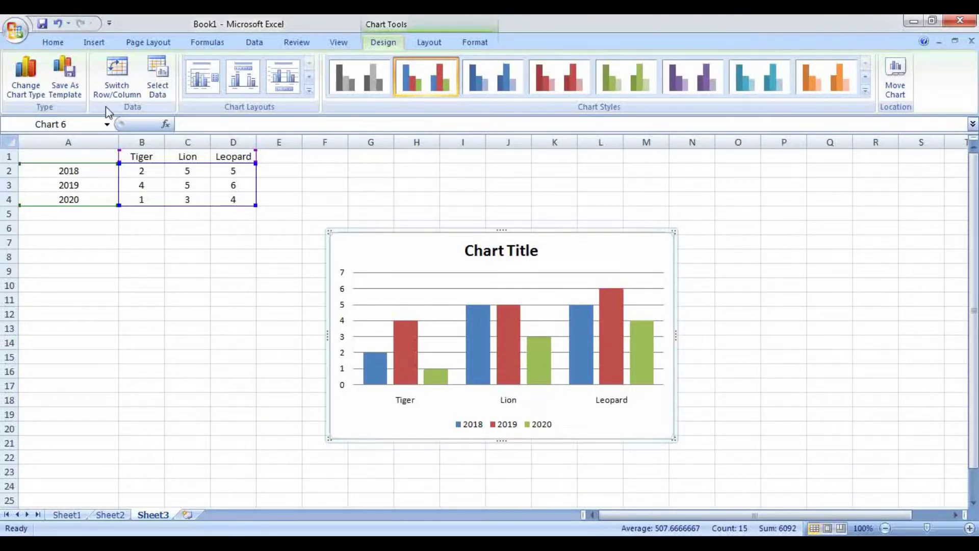
left_click(53, 42)
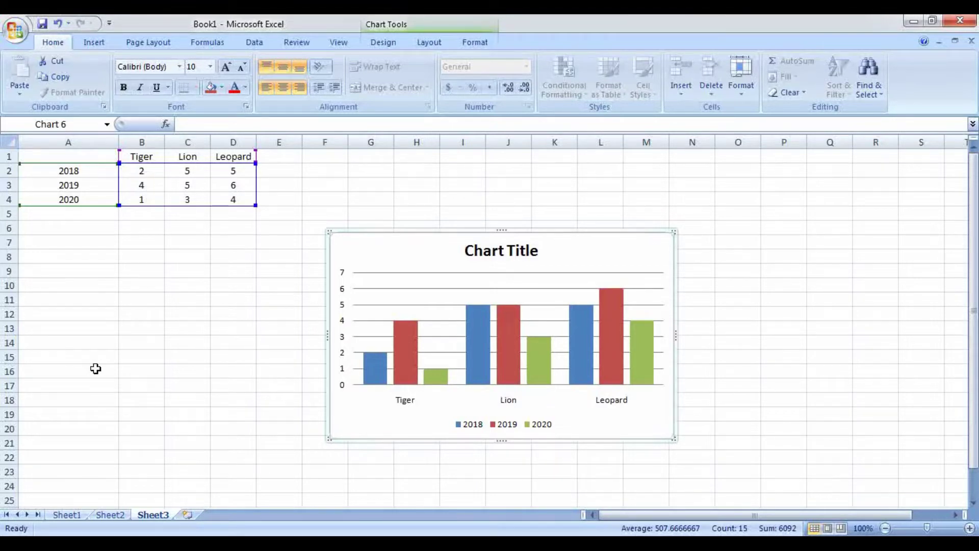
left_click(395, 287)
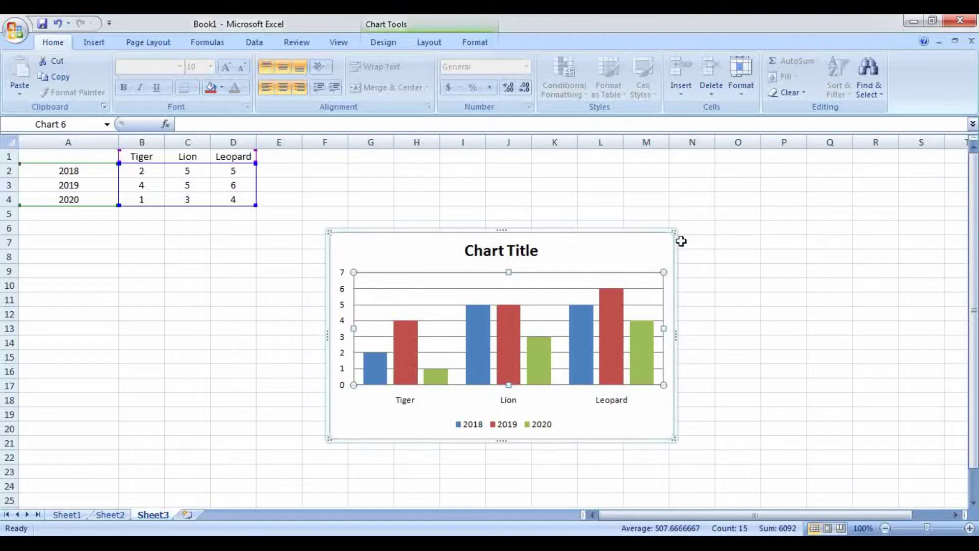
left_click_drag(675, 231, 768, 167)
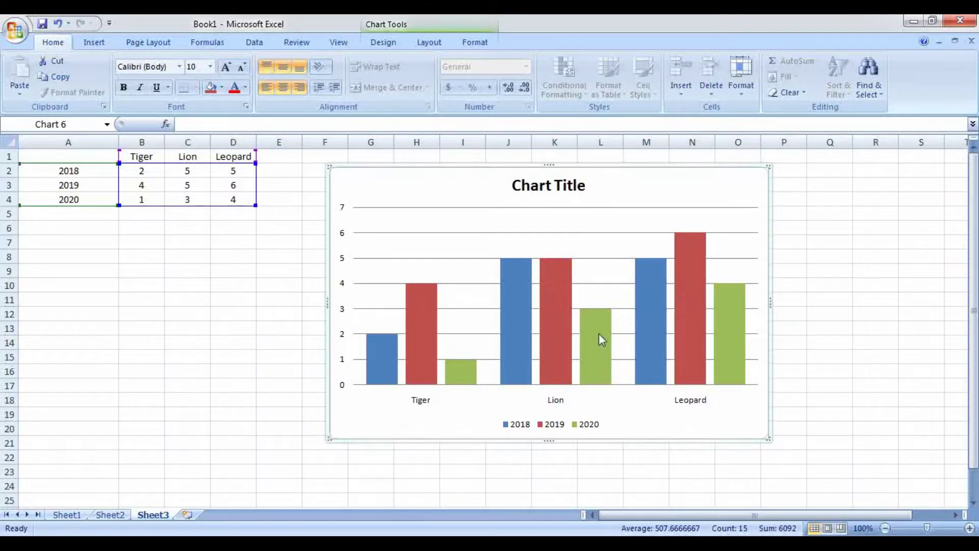
Step: Examine the chart's yearly columns for each animal against the value and category axes
mouse_move(658, 350)
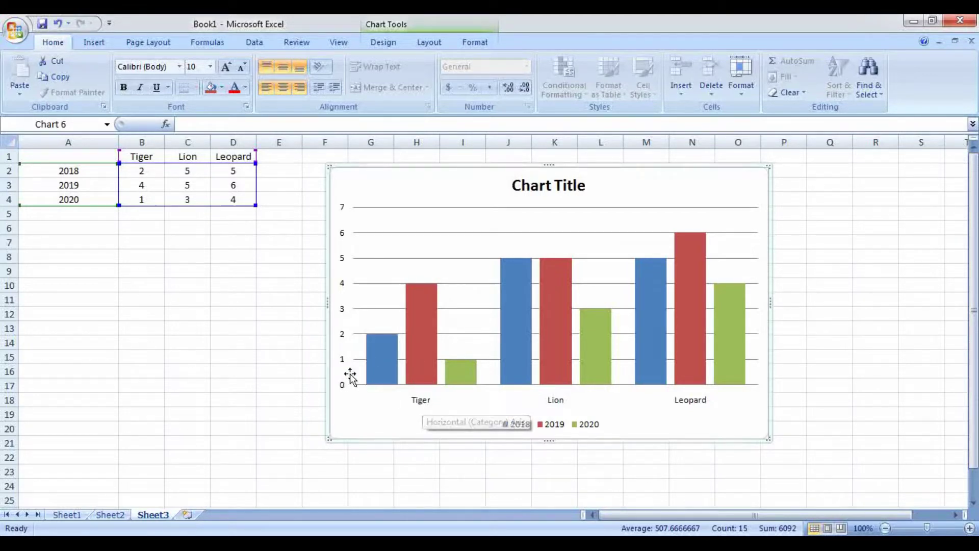
mouse_move(380, 376)
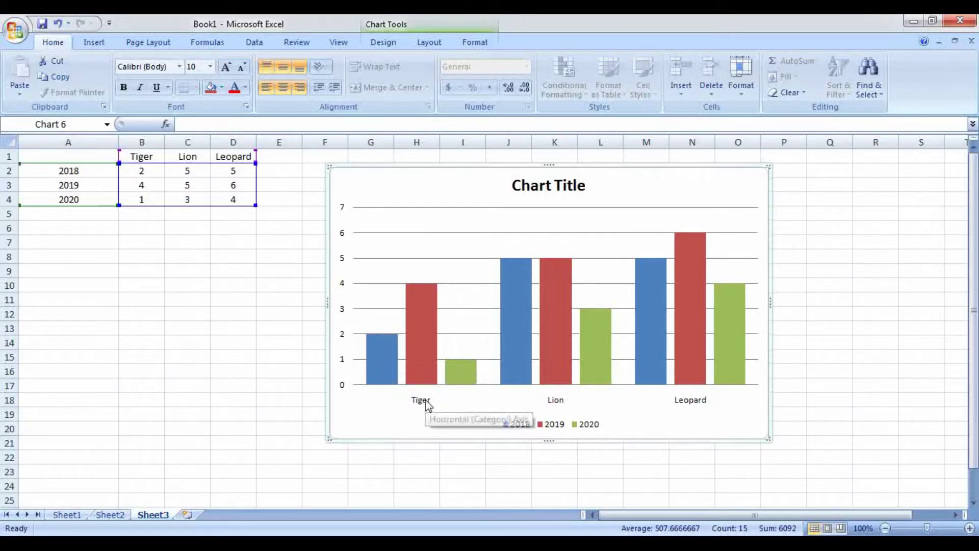
mouse_move(422, 372)
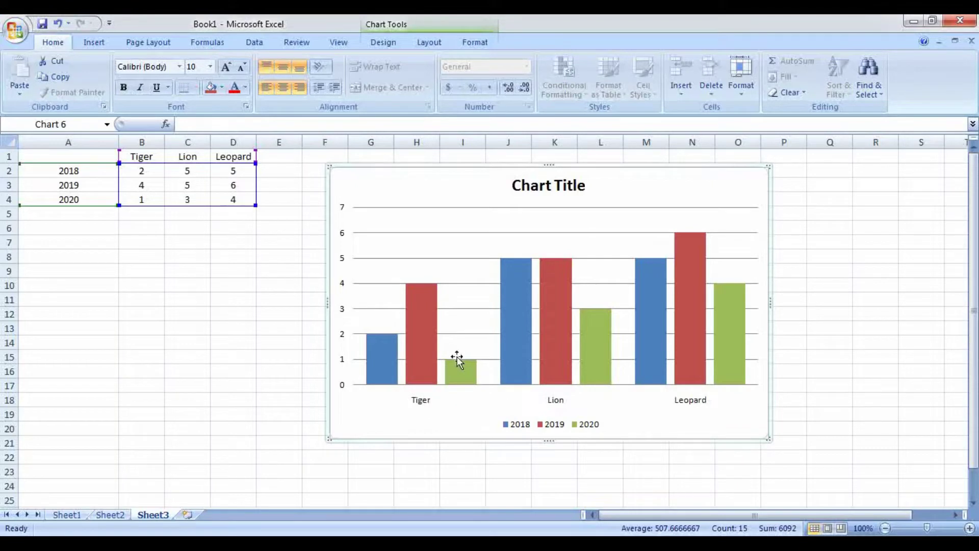
mouse_move(420, 313)
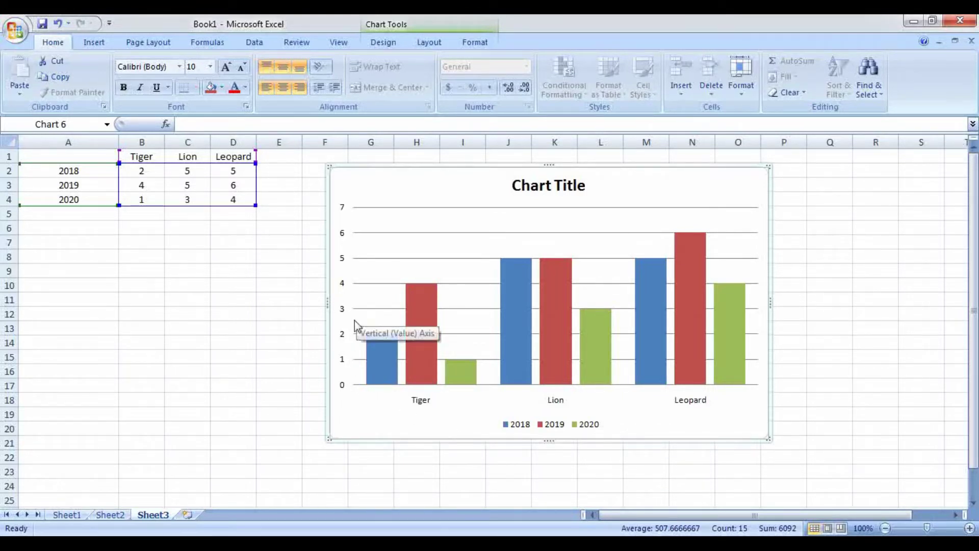
mouse_move(376, 366)
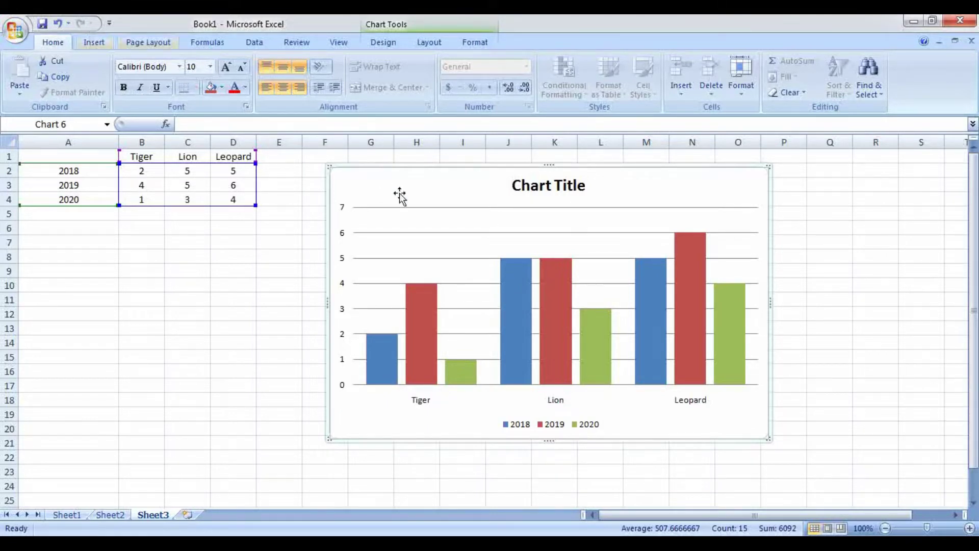
Step: Replace the placeholder chart title with "List of number of animals in a wildlife sanctuary"
left_click(572, 187)
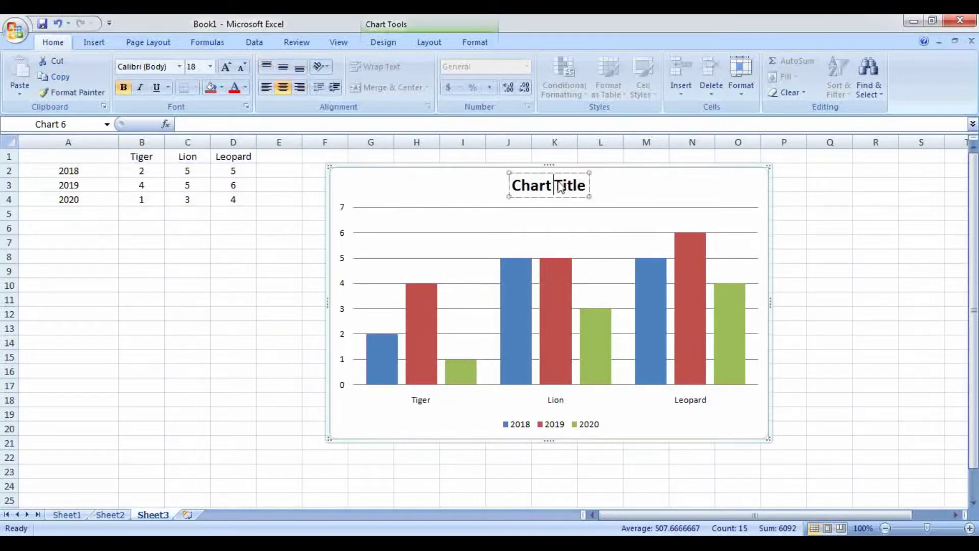
left_click_drag(585, 184, 510, 186)
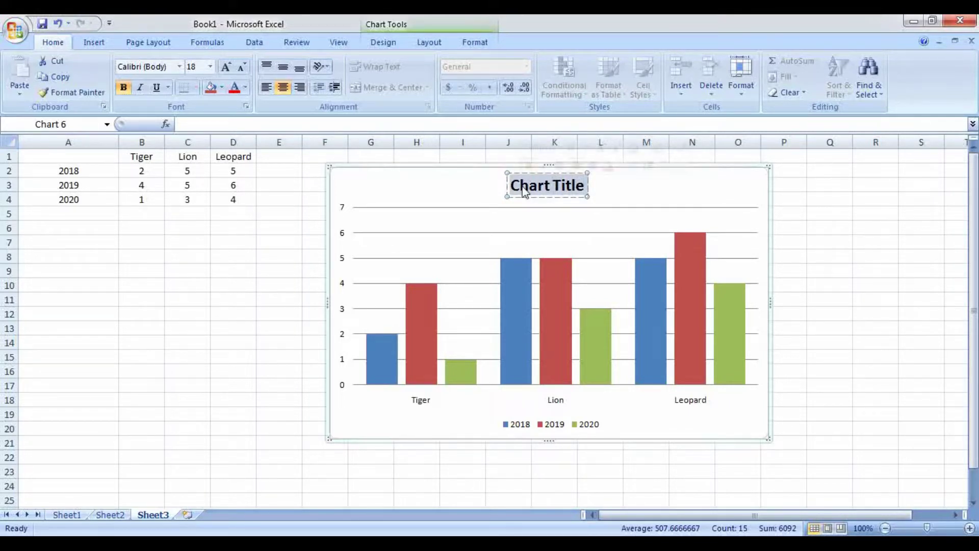
type("L")
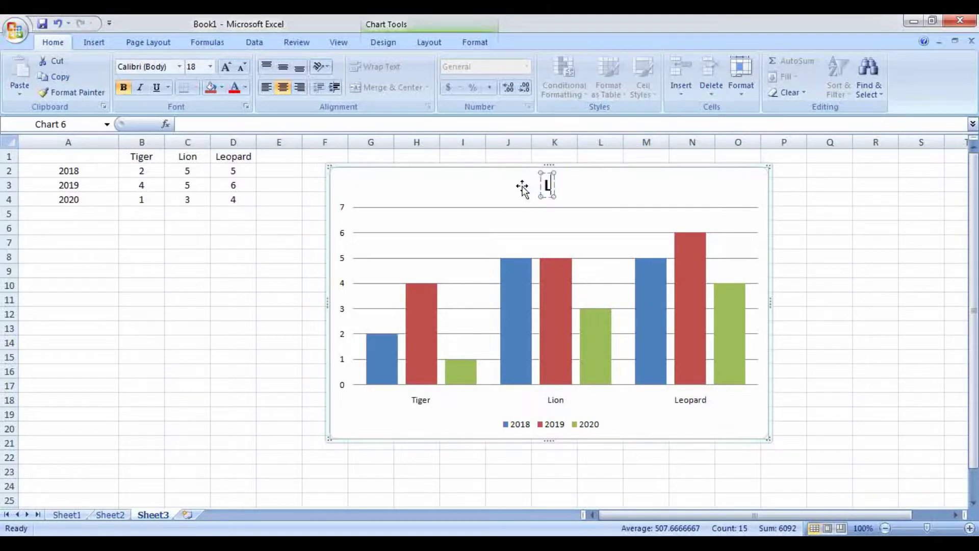
type("ist")
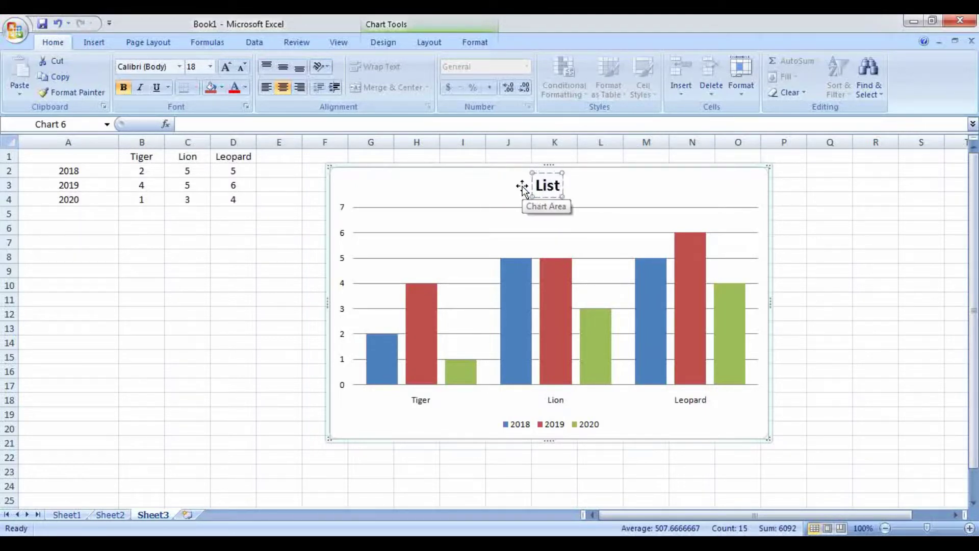
type(" of num")
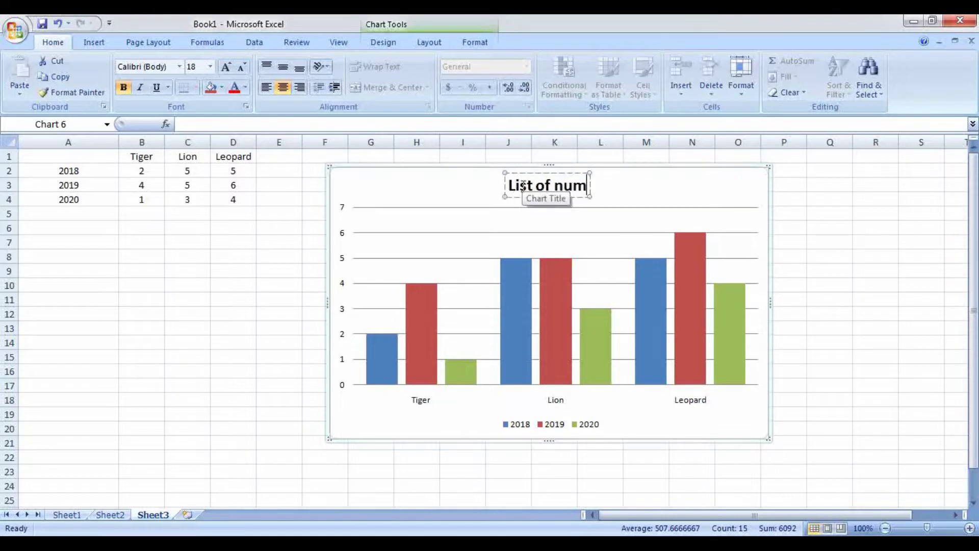
type("ber of anim")
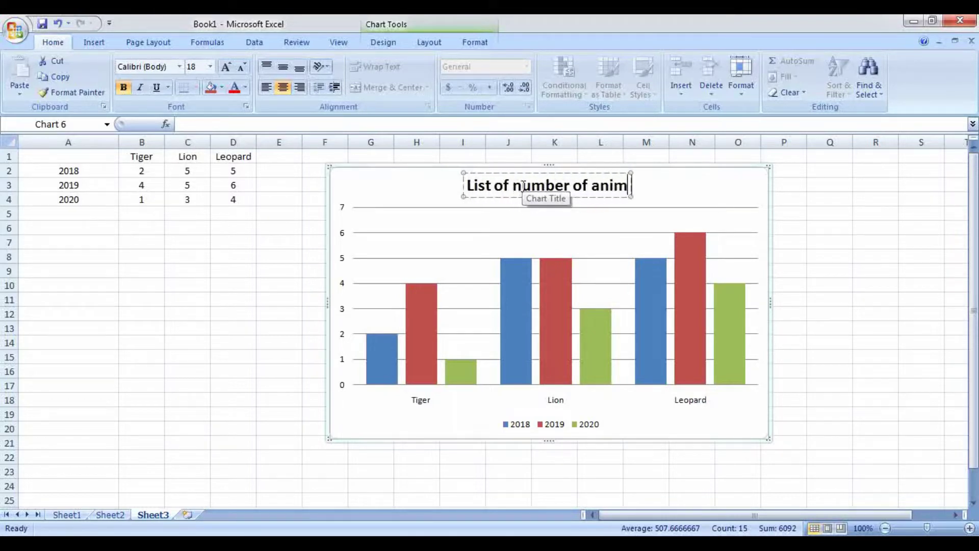
type("als in a ")
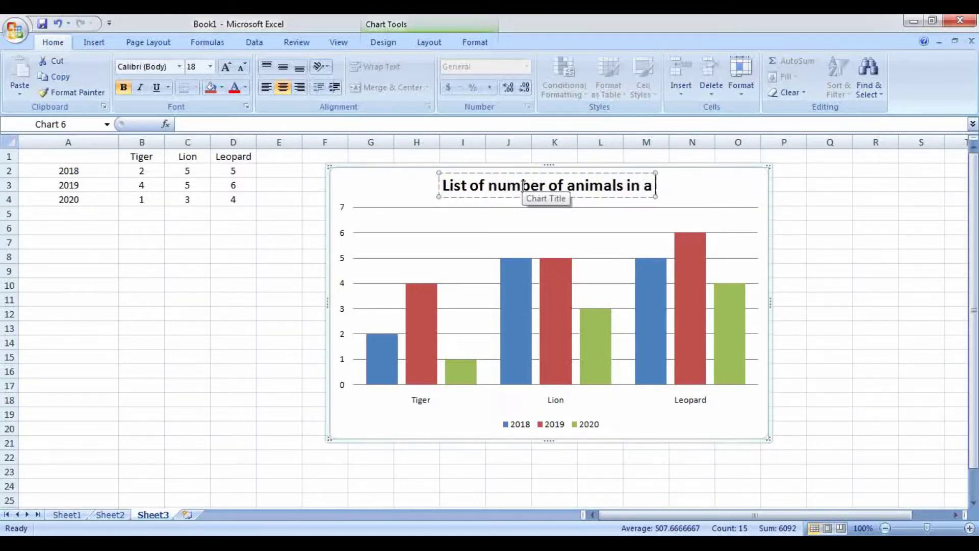
type("wildlife san")
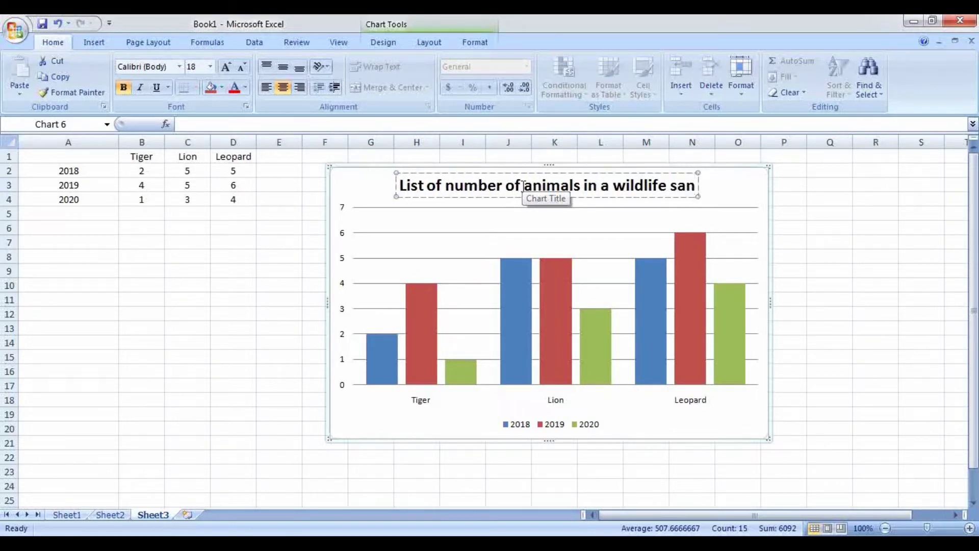
type("c")
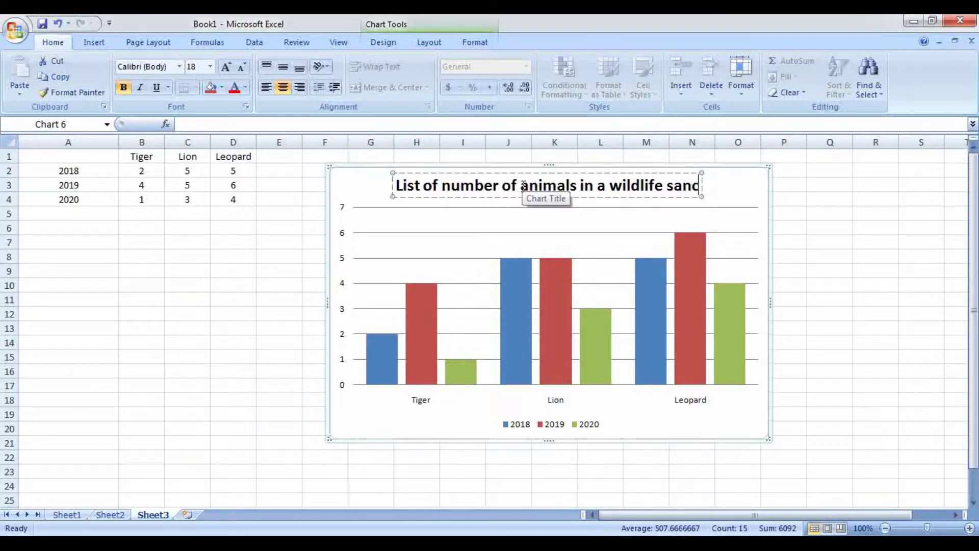
type("tuary")
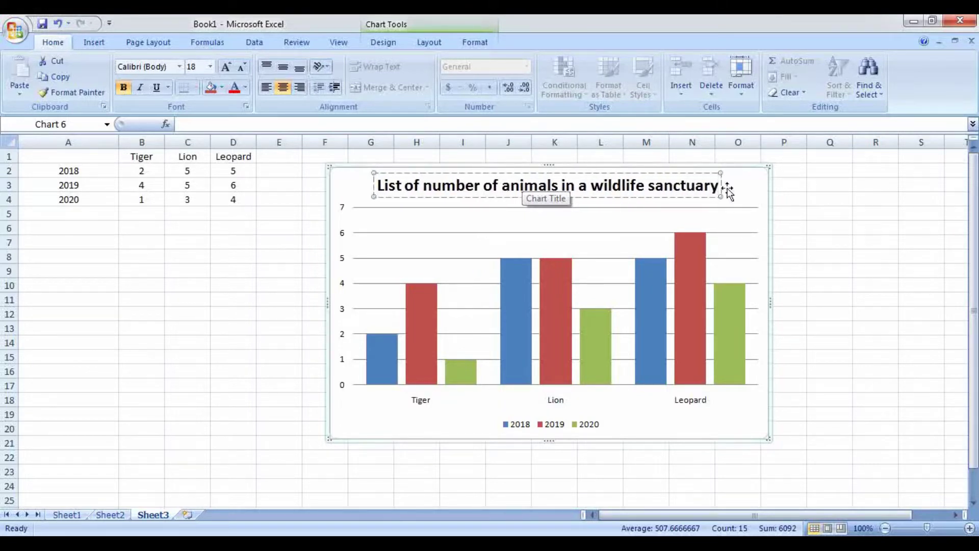
left_click(831, 212)
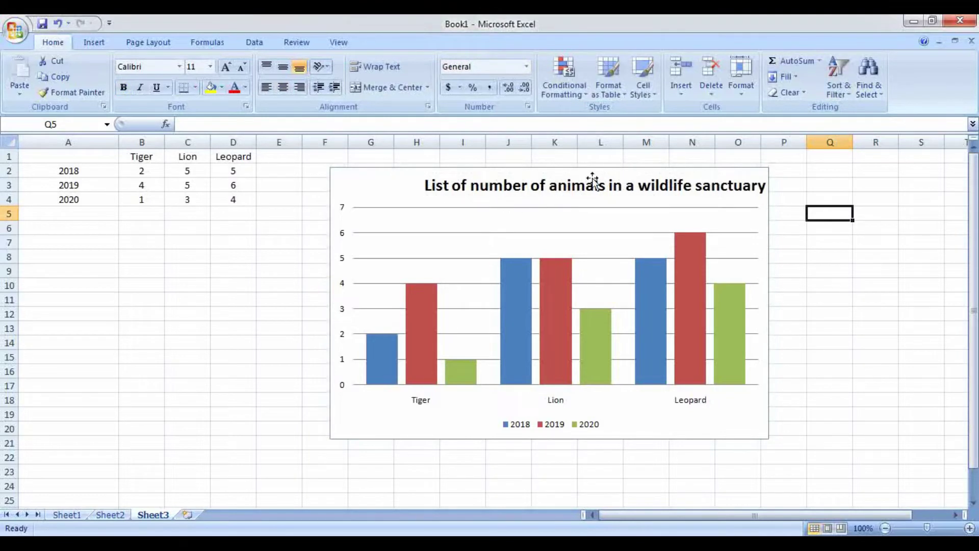
Step: Move the chart title so it is centred above the plot area, and deselect the chart
left_click(760, 186)
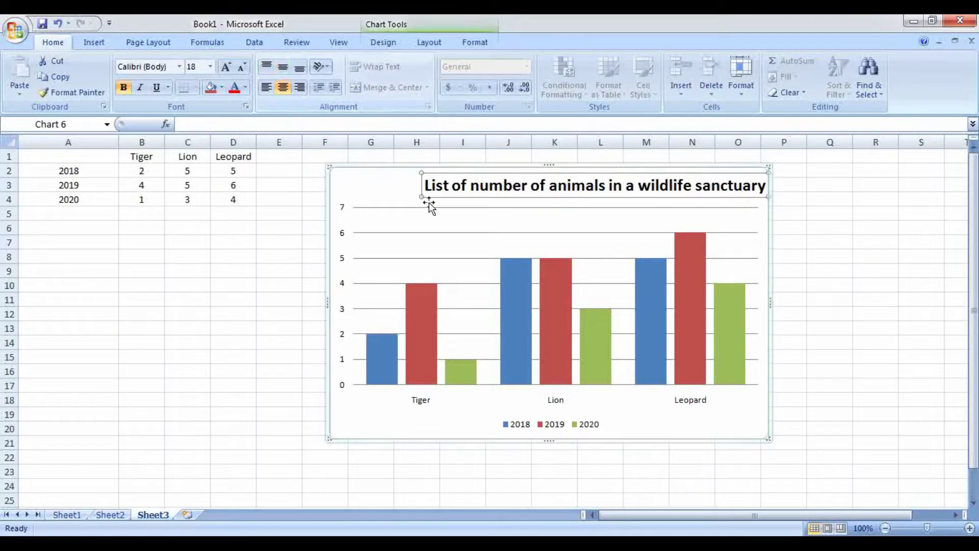
left_click_drag(421, 181, 376, 184)
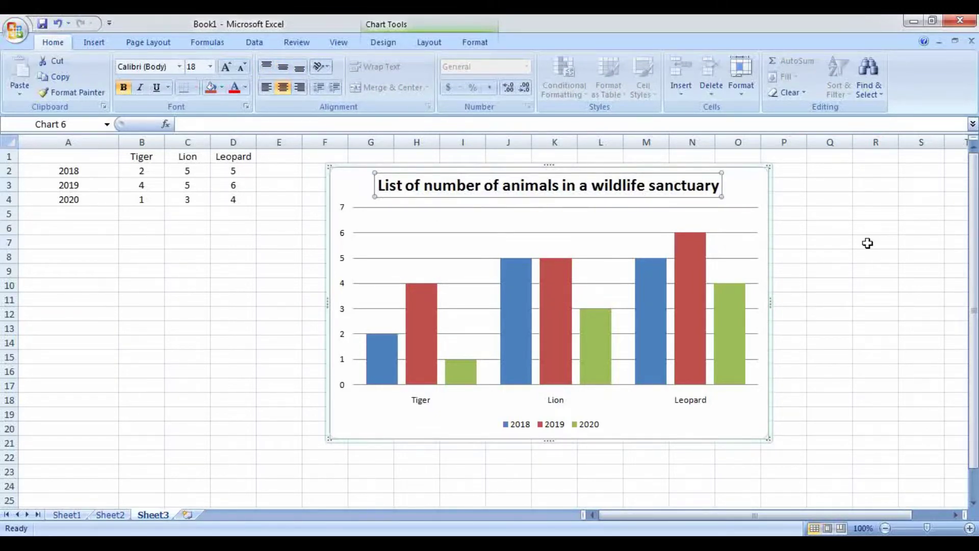
left_click(868, 244)
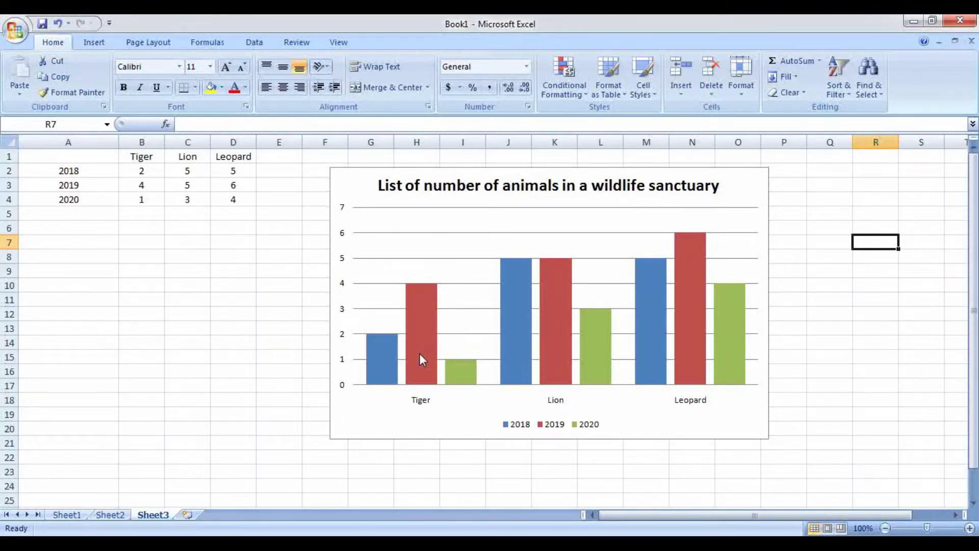
Step: Apply the orange chart style with bevelled, shaded columns to the wildlife sanctuary chart
left_click(406, 408)
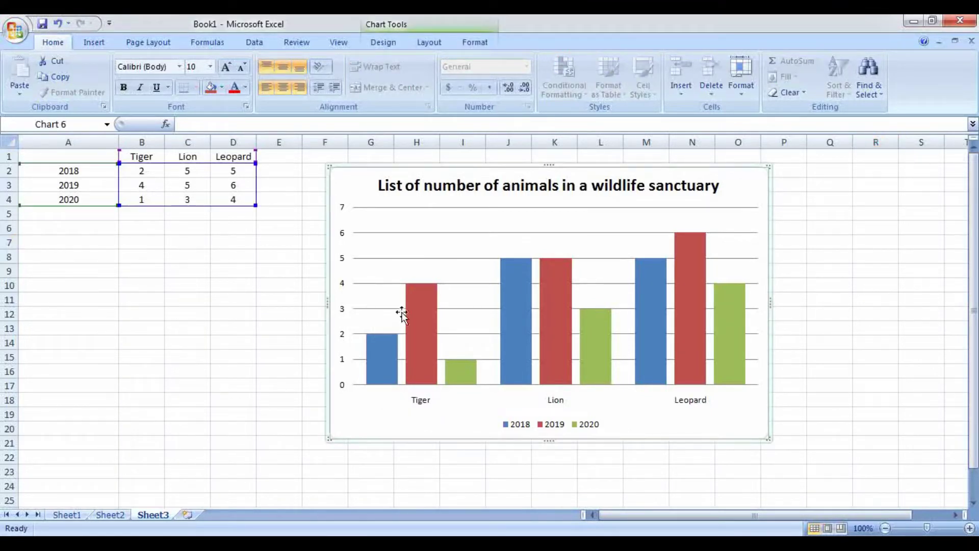
left_click(386, 42)
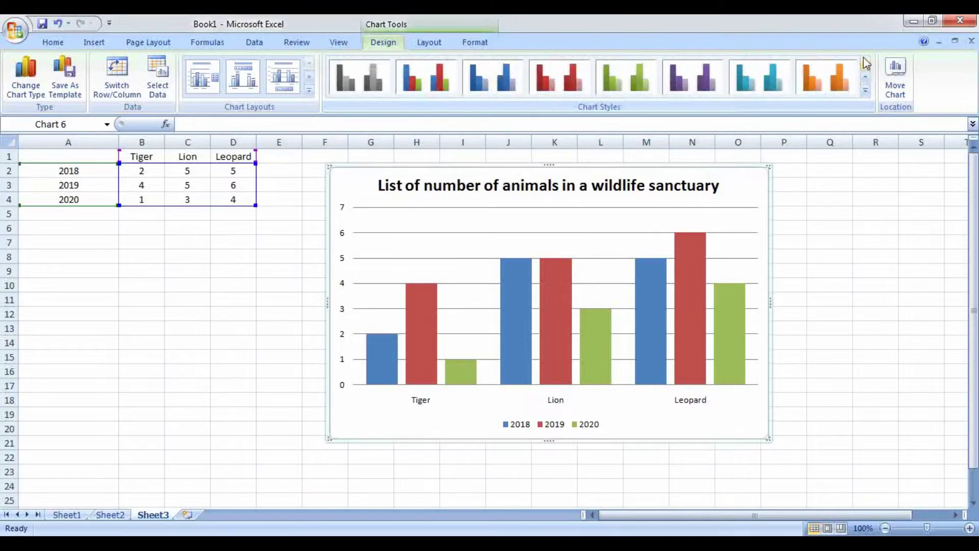
left_click(838, 80)
left_click(865, 77)
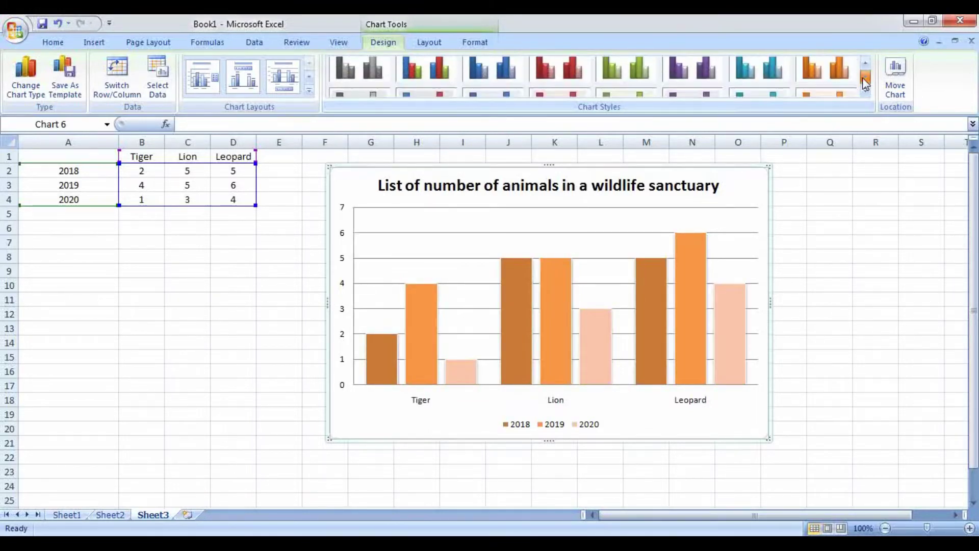
left_click(865, 79)
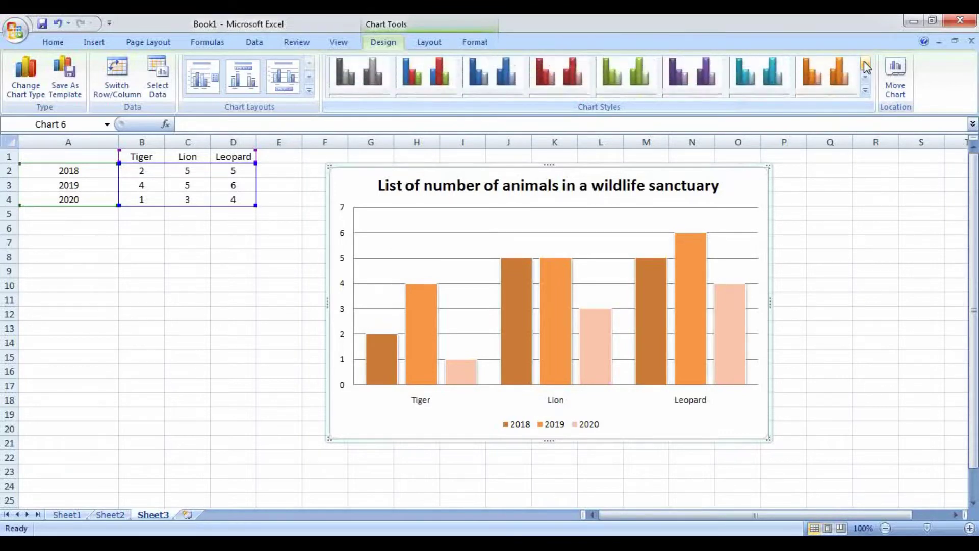
left_click(824, 80)
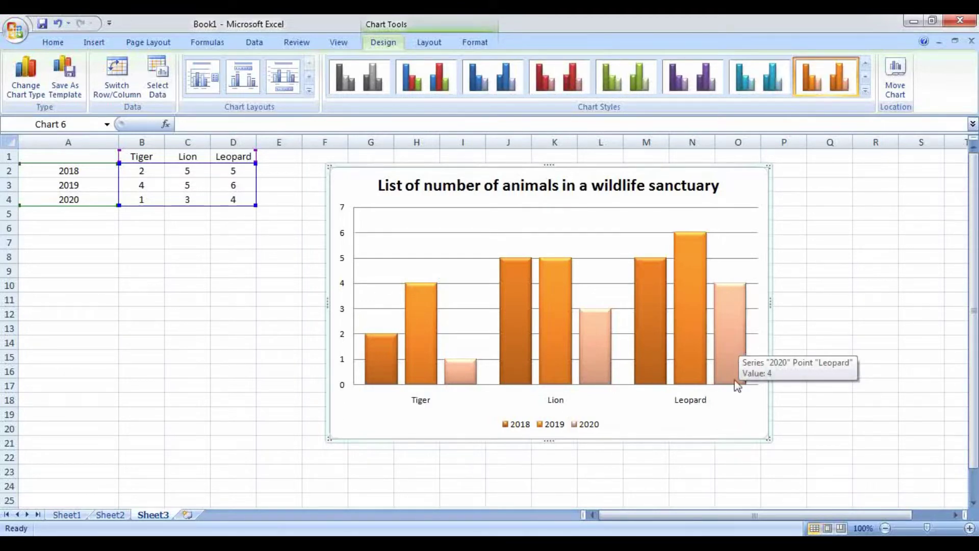
Step: Change the chart type to 3-D Column, with the yearly series arranged along a depth axis
right_click(743, 412)
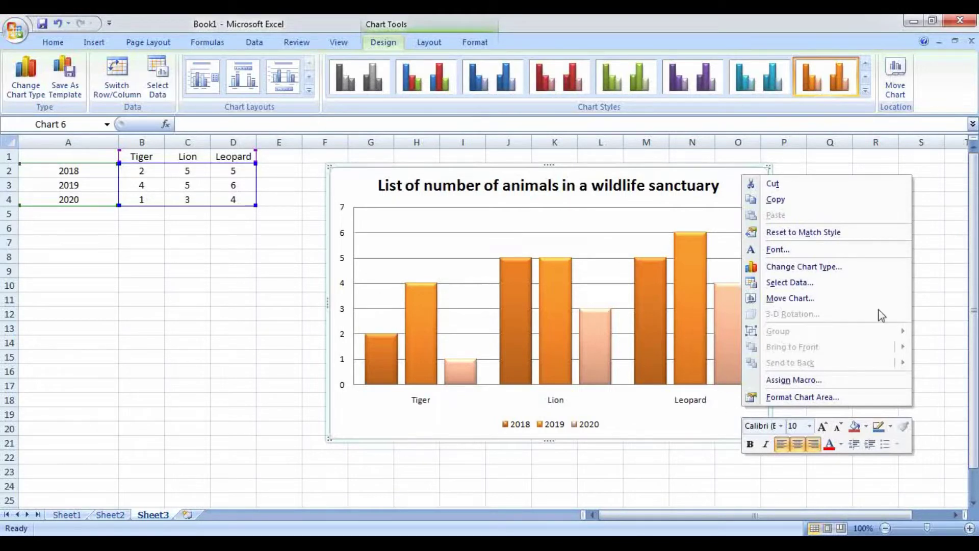
left_click(796, 268)
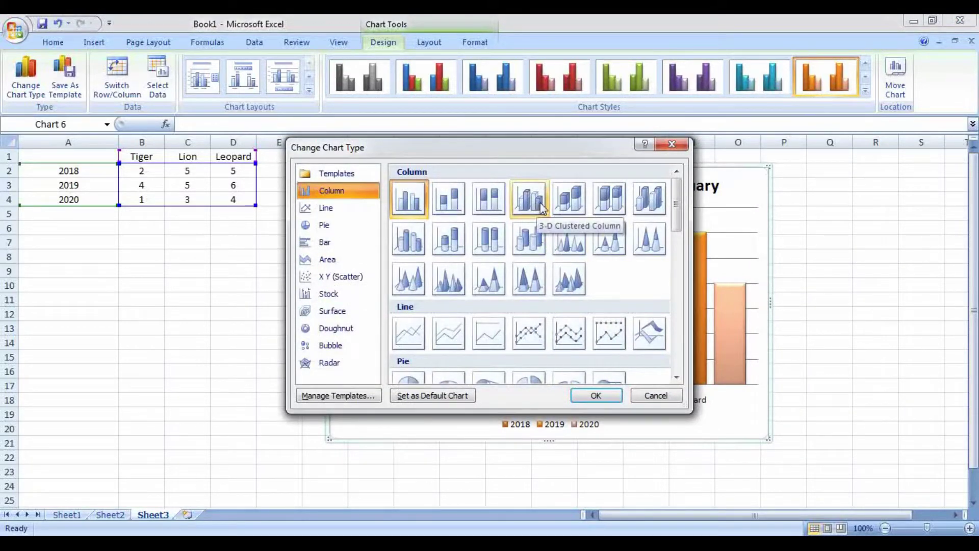
left_click(643, 199)
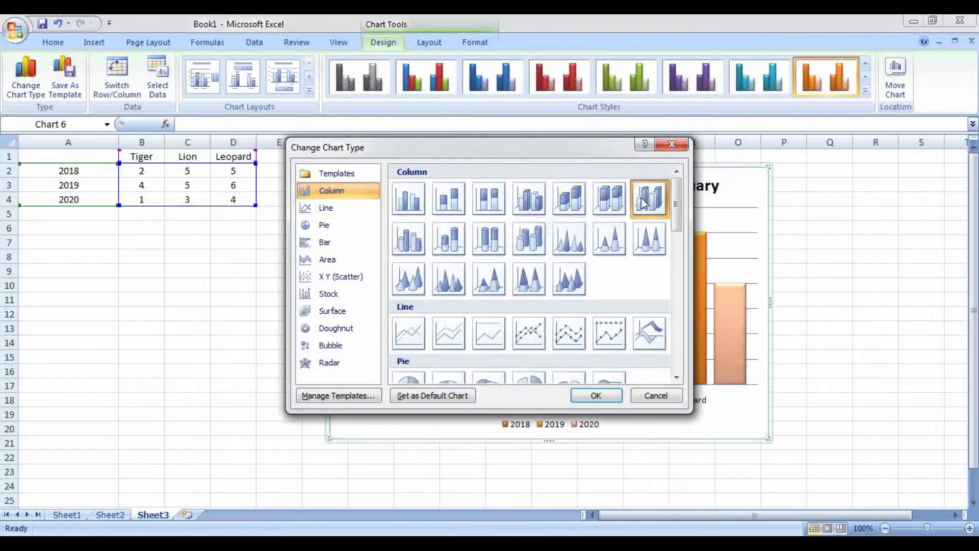
left_click(595, 396)
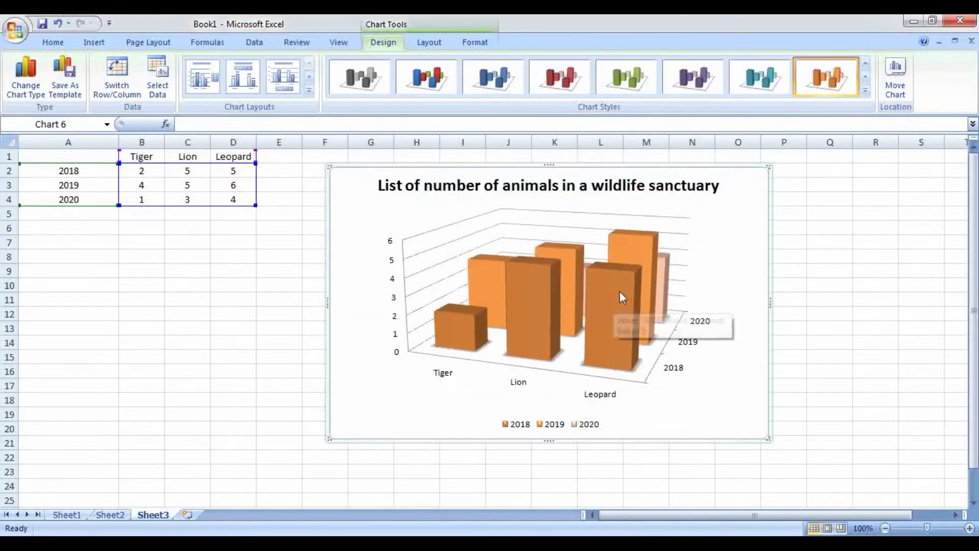
Step: Change the chart type to the stacked pyramid subtype in the Column category
mouse_move(476, 307)
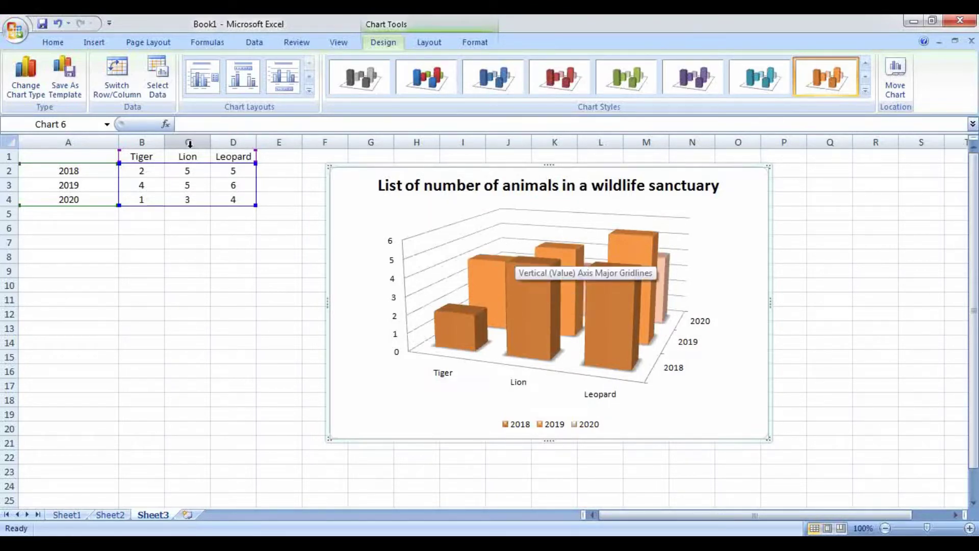
right_click(620, 332)
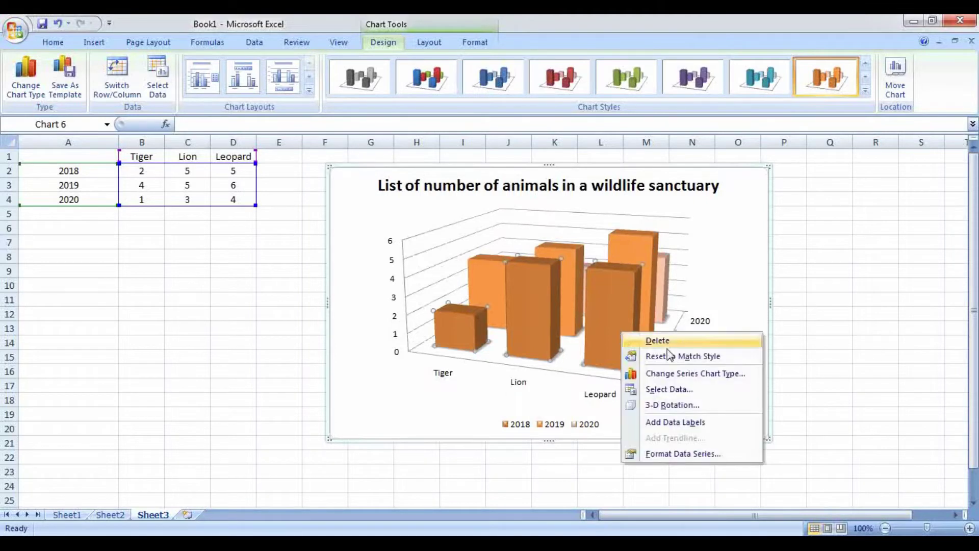
left_click(658, 376)
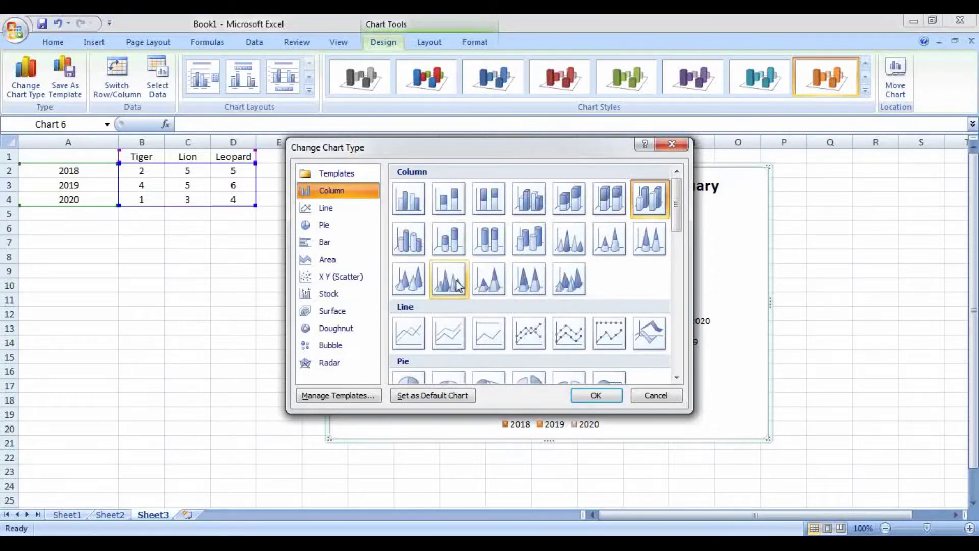
left_click(486, 285)
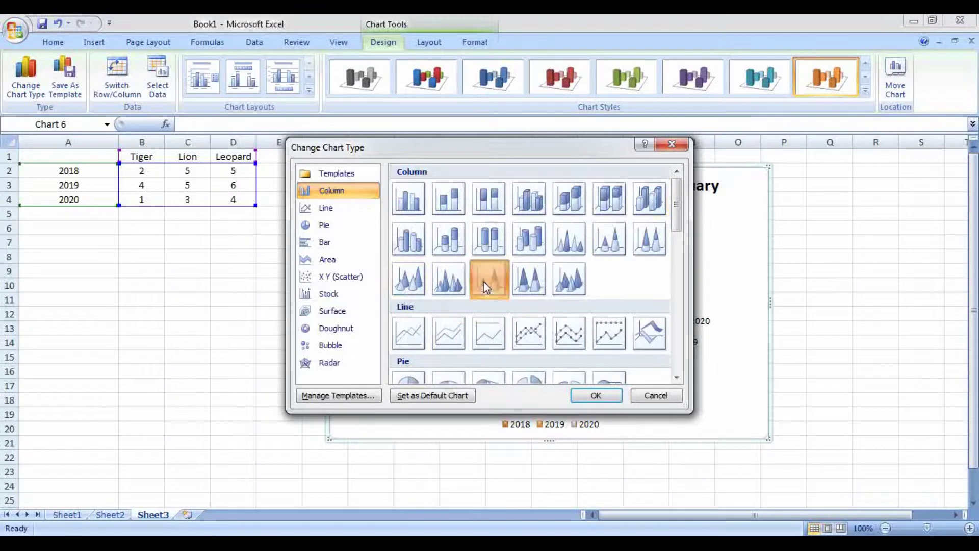
left_click(588, 396)
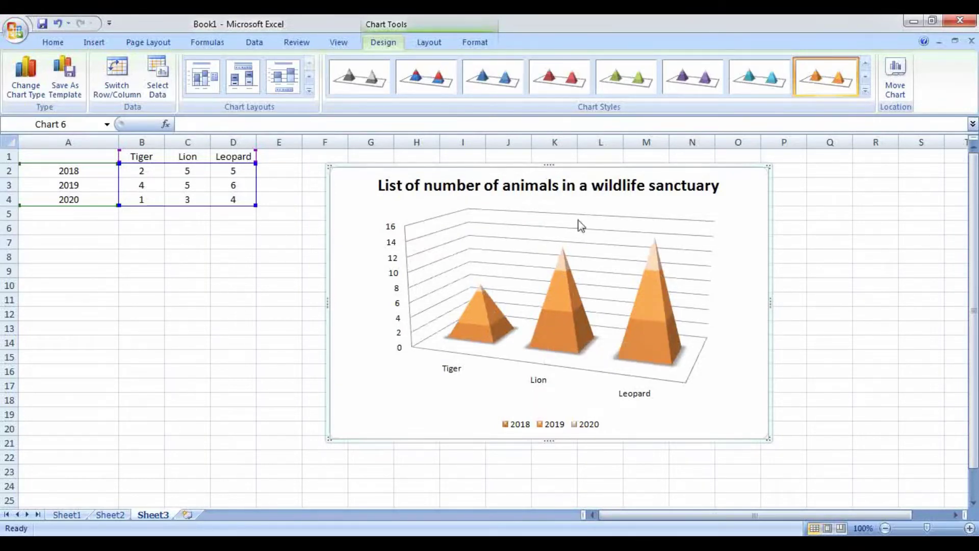
Step: Change the chart type to 3-D Clustered Column
right_click(747, 218)
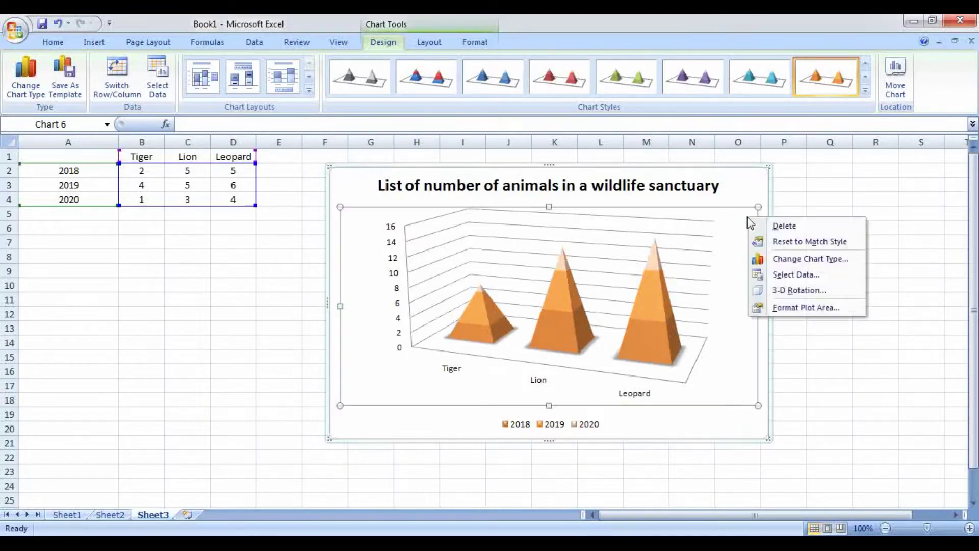
left_click(785, 259)
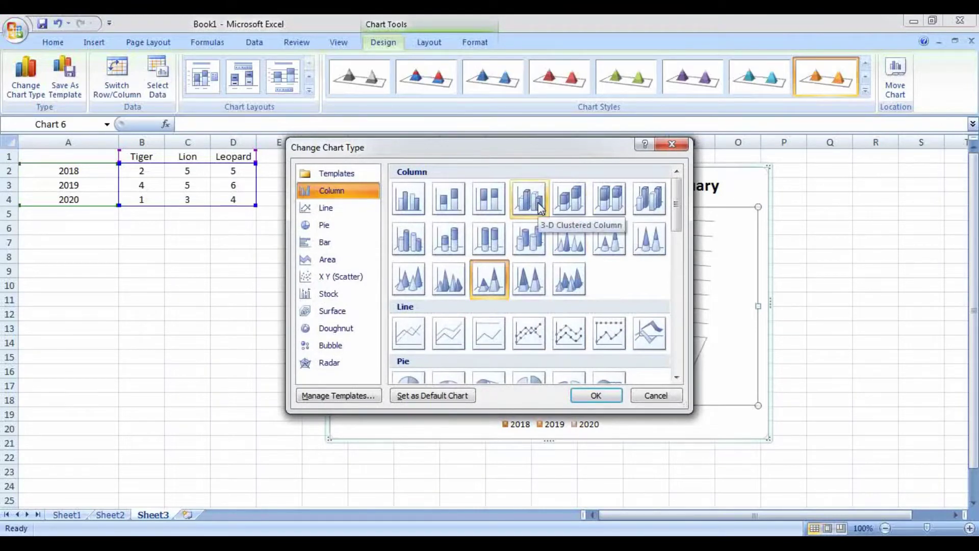
left_click(540, 205)
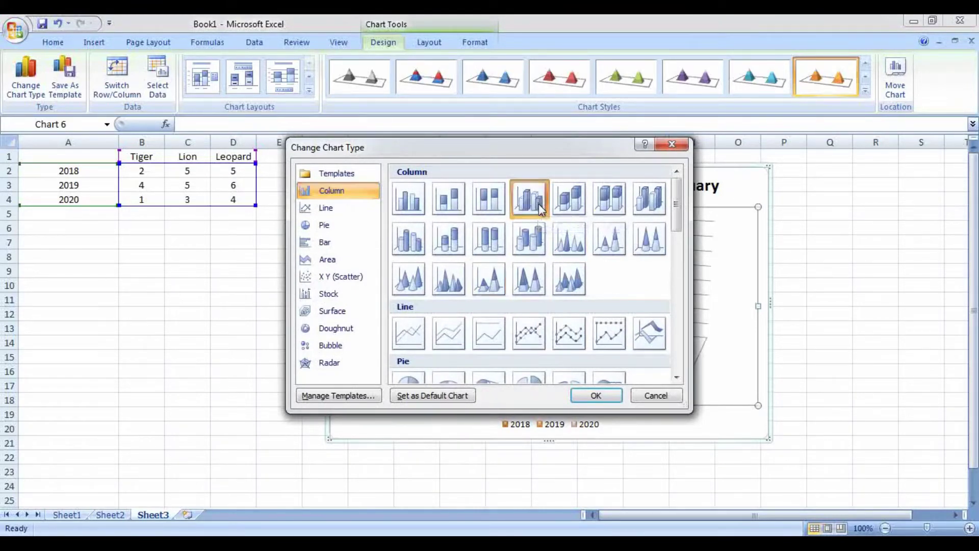
left_click(592, 401)
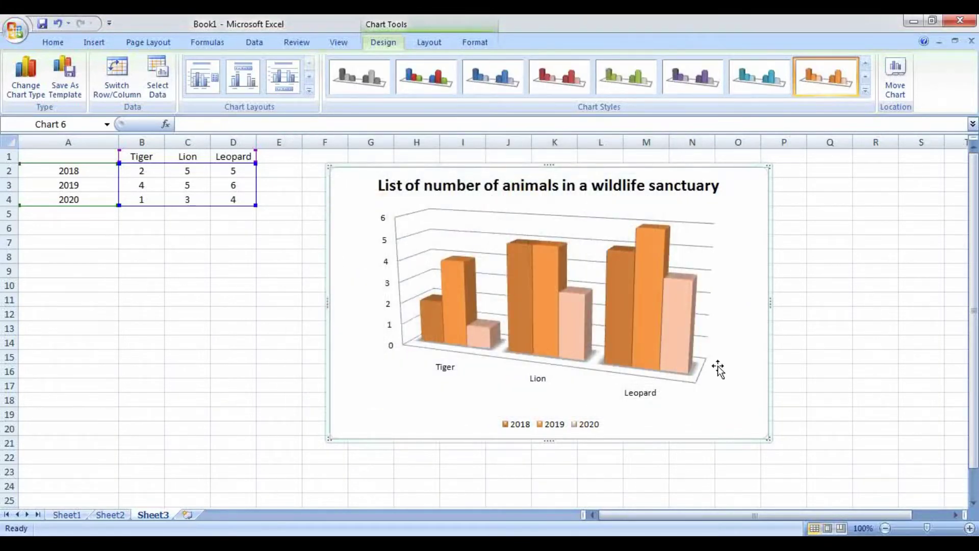
right_click(748, 382)
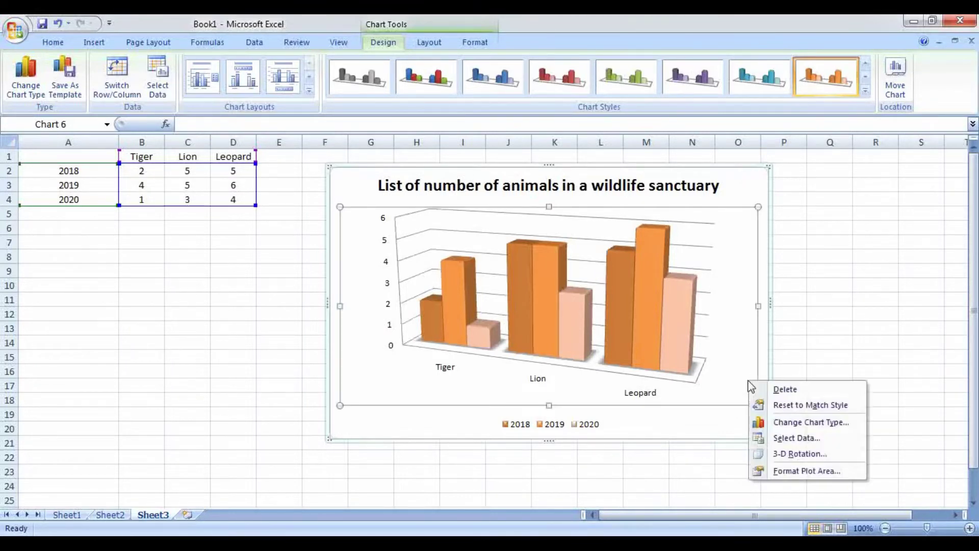
right_click(731, 426)
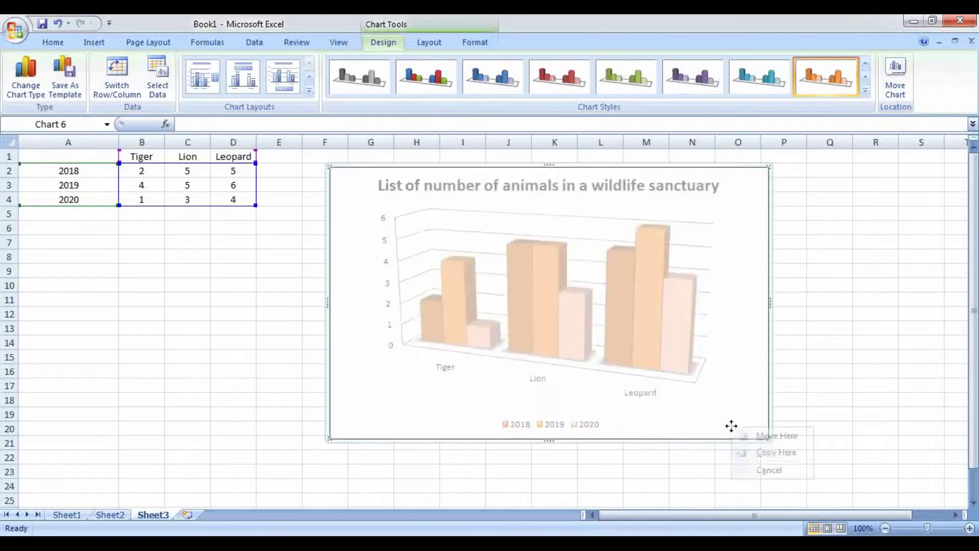
left_click(704, 405)
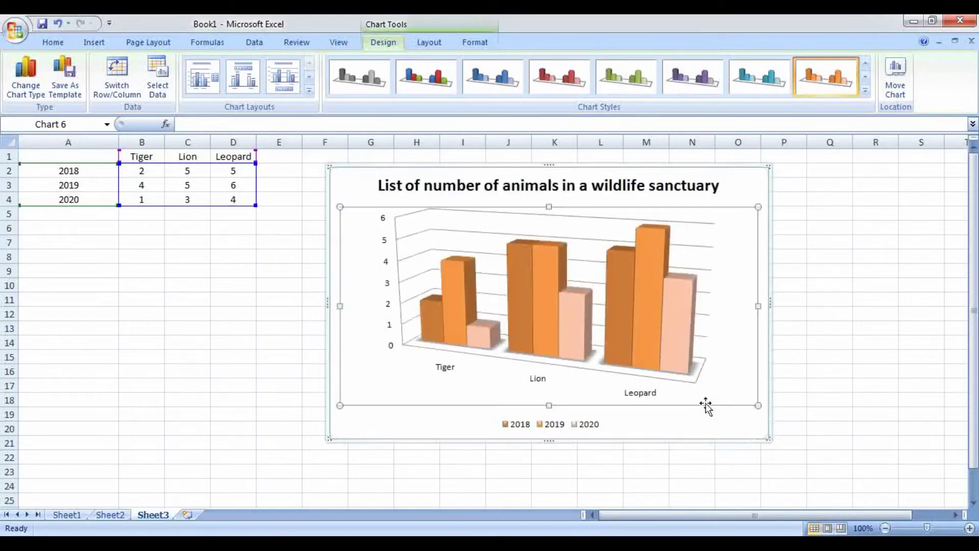
Step: Fill the wildlife sanctuary chart area with the teal-to-blue preset gradient
right_click(722, 425)
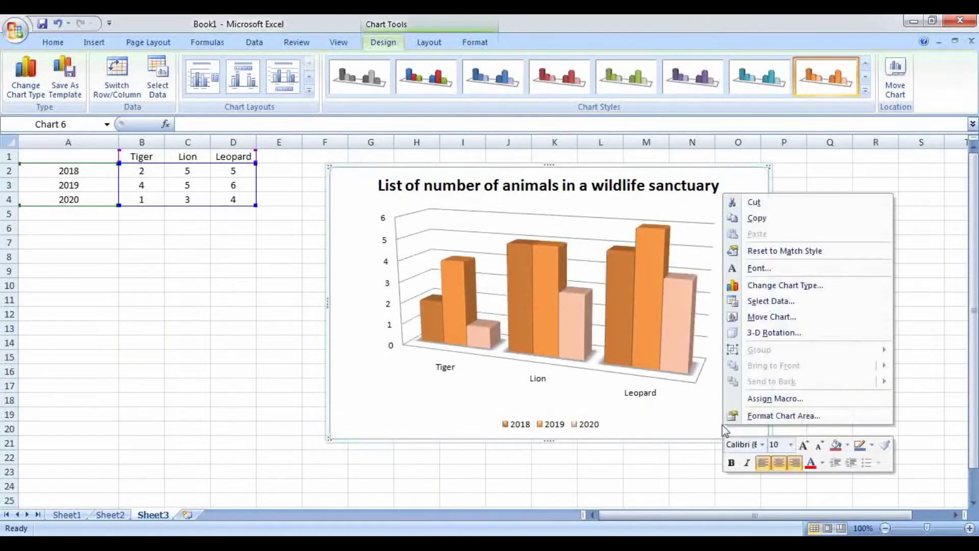
left_click(771, 421)
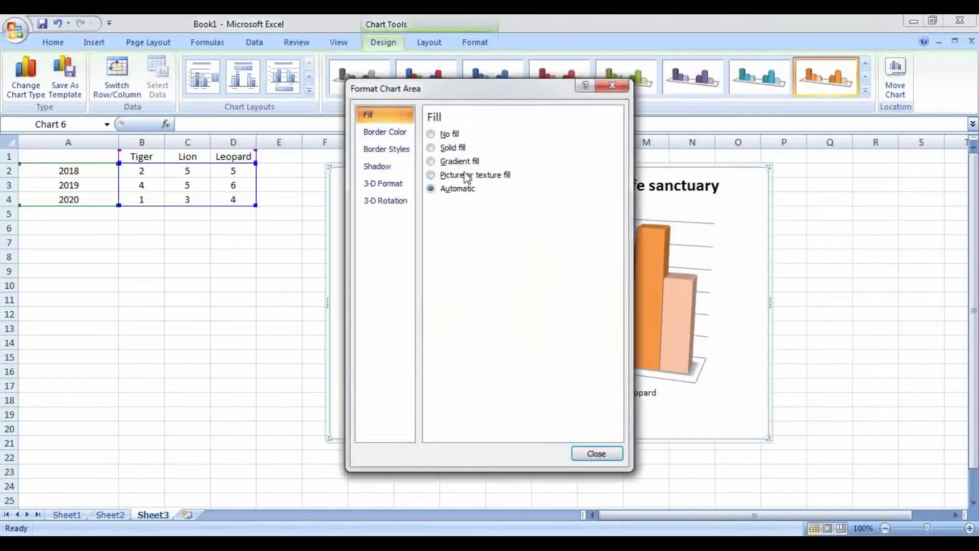
left_click(431, 162)
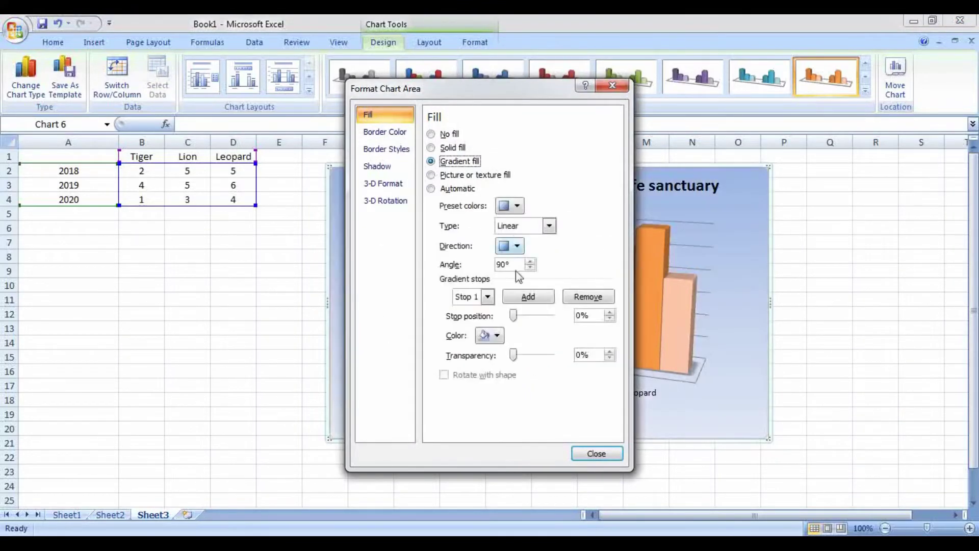
left_click(549, 226)
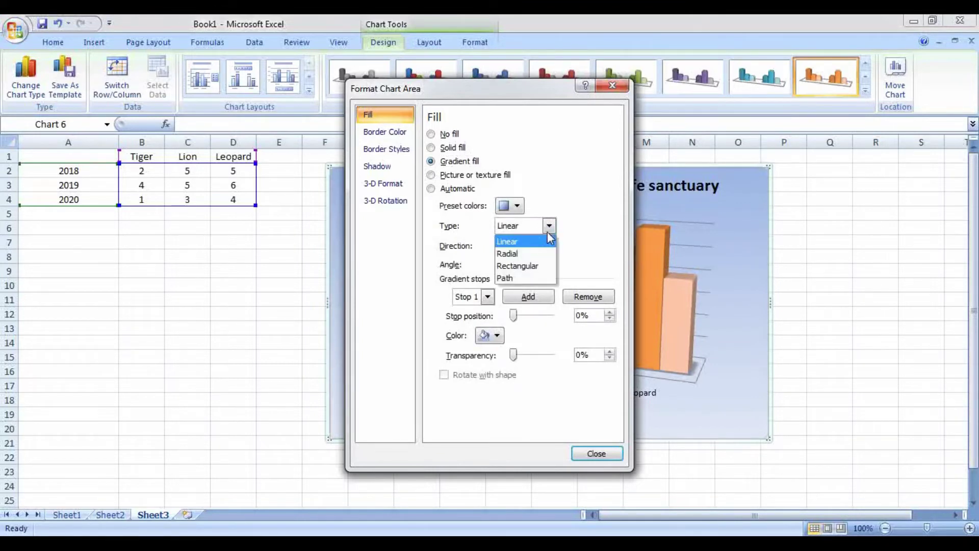
left_click(518, 205)
left_click(518, 206)
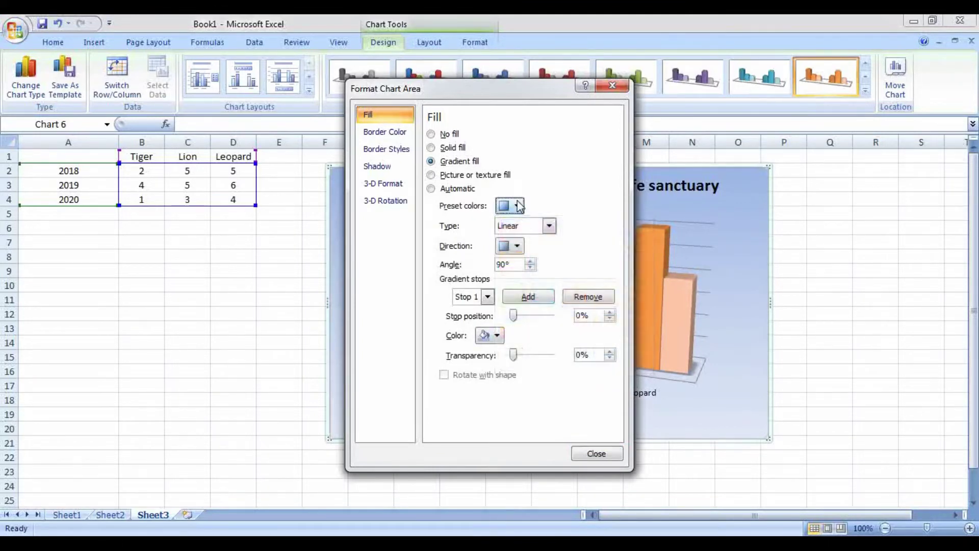
left_click(517, 205)
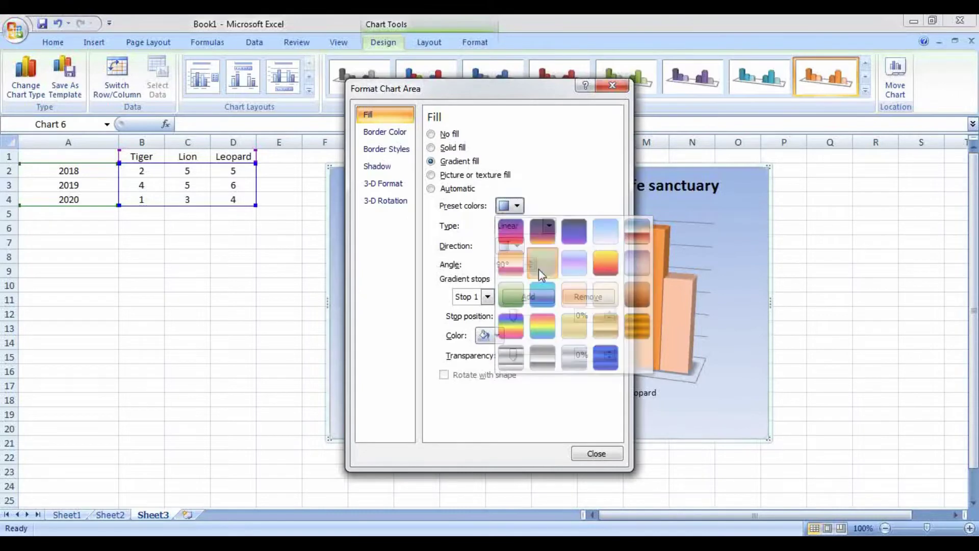
left_click(538, 268)
left_click(827, 317)
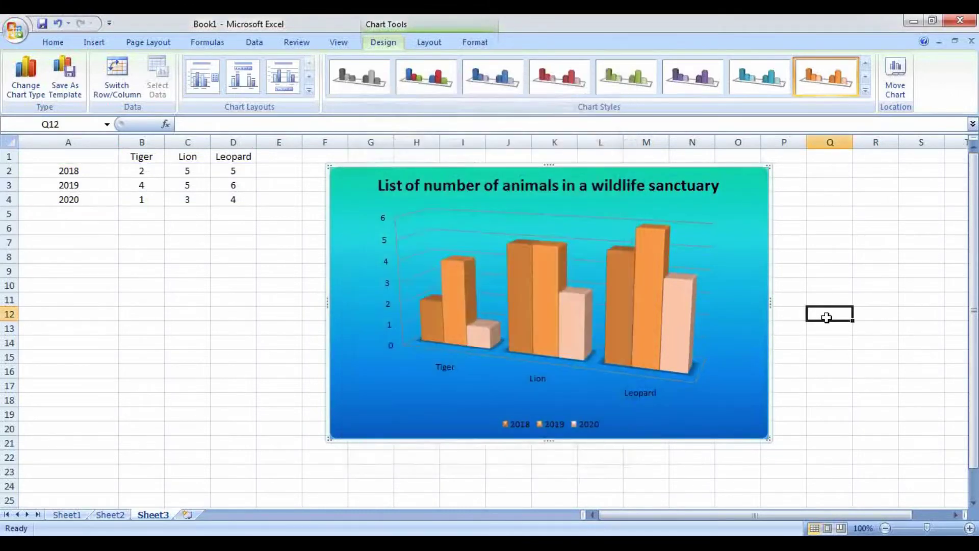
left_click(614, 121)
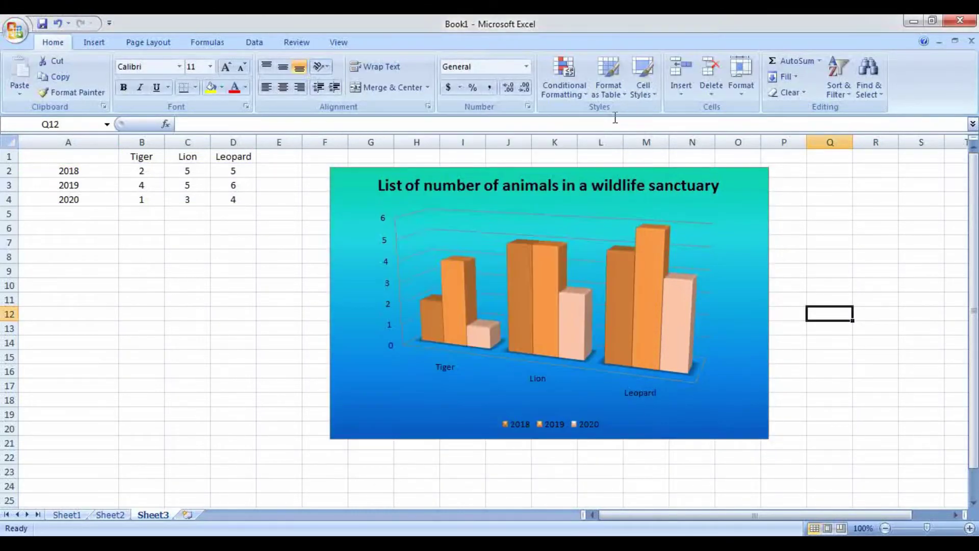
Step: Fill the chart's back wall with the light blue water droplets texture
left_click(689, 237)
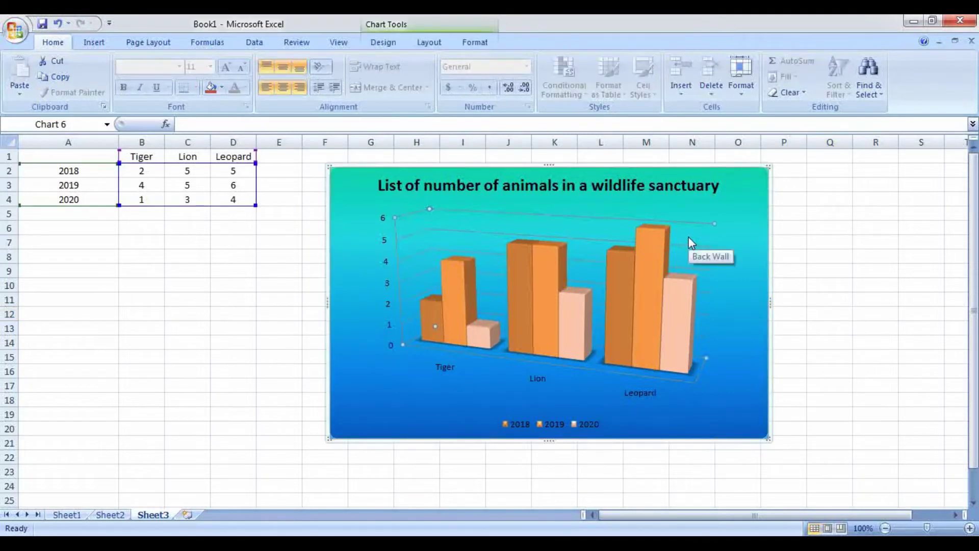
right_click(688, 236)
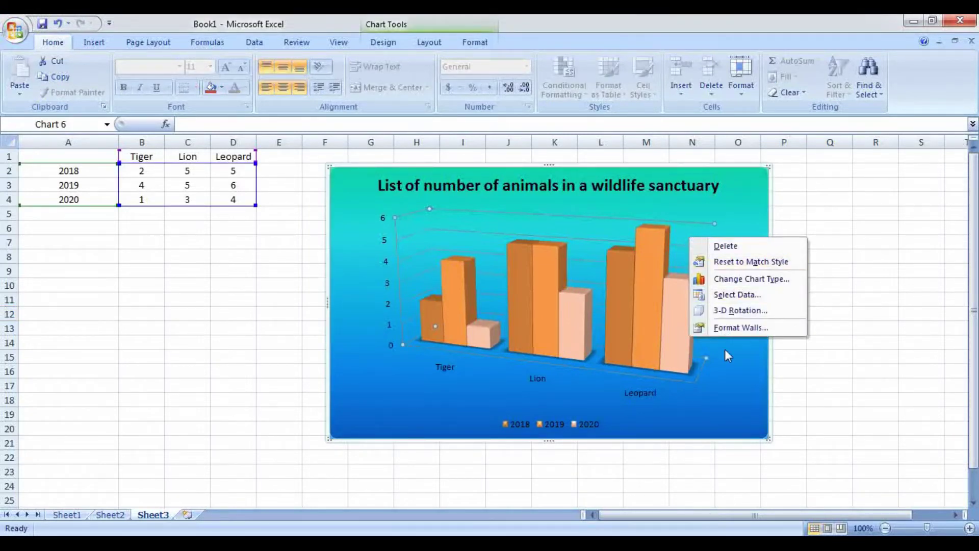
right_click(700, 343)
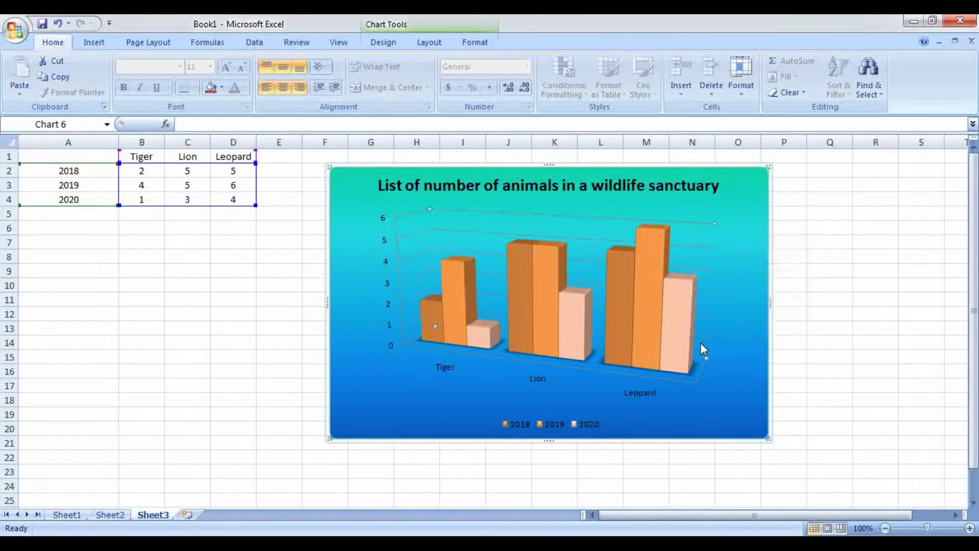
right_click(702, 344)
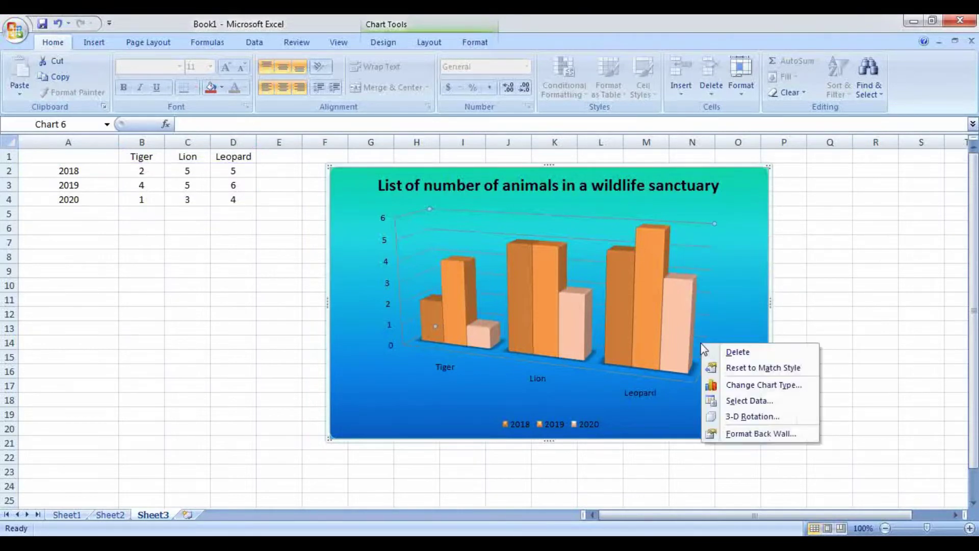
left_click(748, 434)
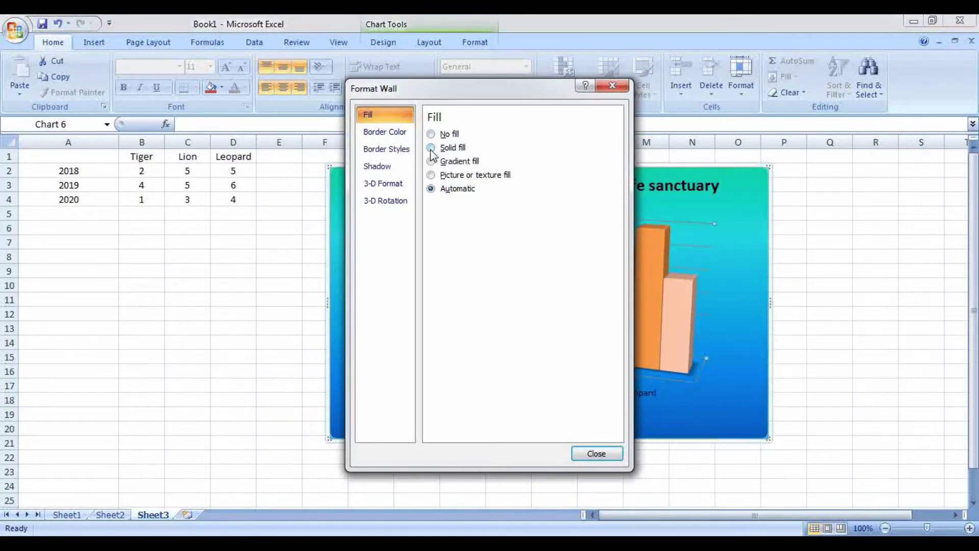
left_click(432, 175)
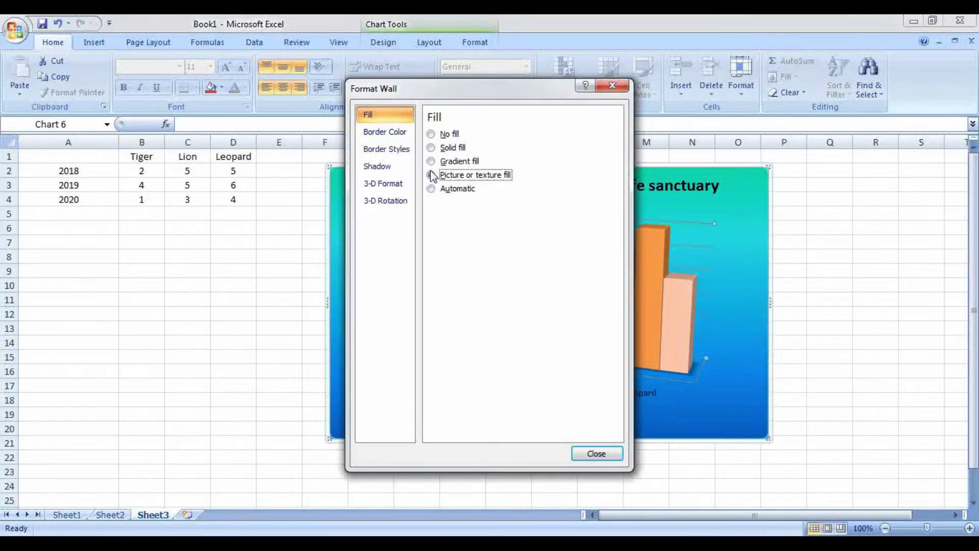
left_click(500, 207)
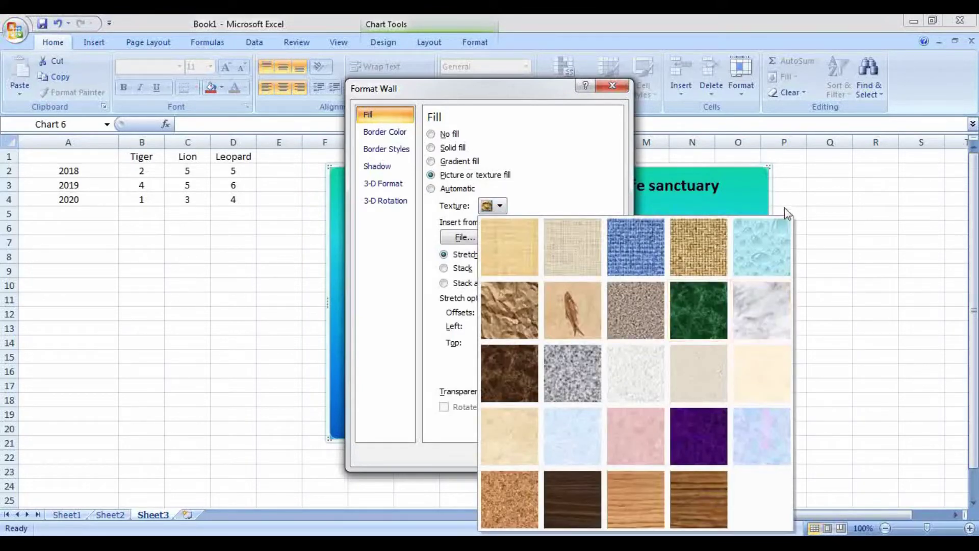
left_click(763, 240)
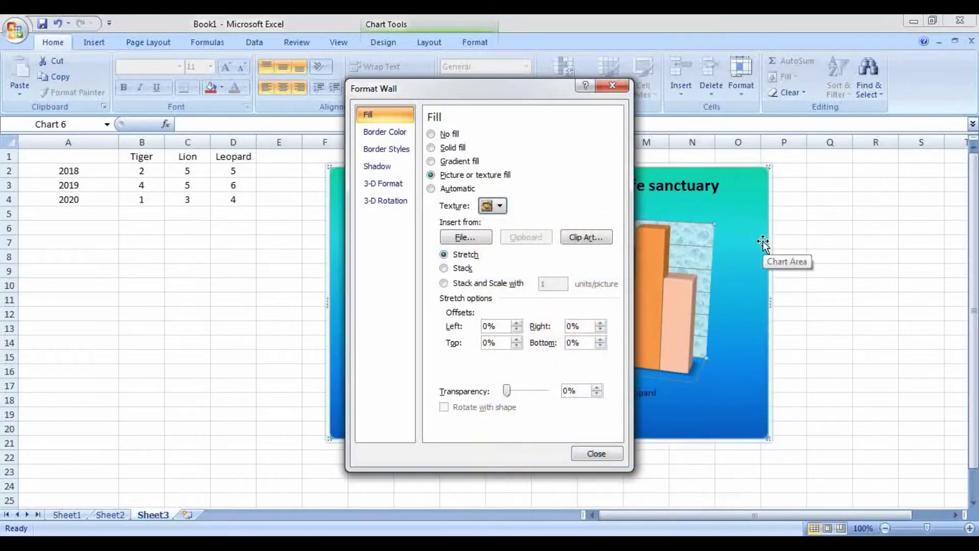
left_click(596, 454)
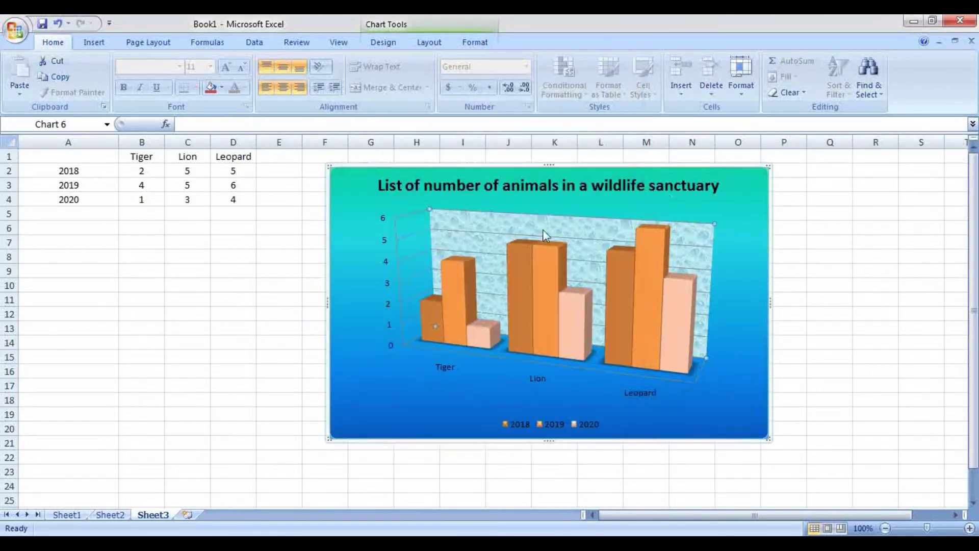
Step: Apply the light blue water droplets texture fill to the chart's side wall
right_click(415, 243)
left_click(459, 331)
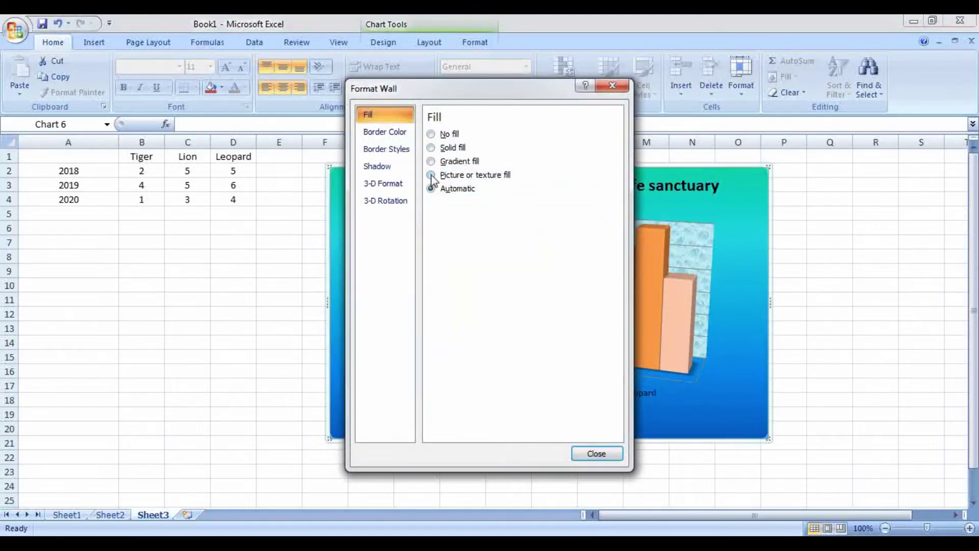
left_click(433, 175)
left_click(500, 207)
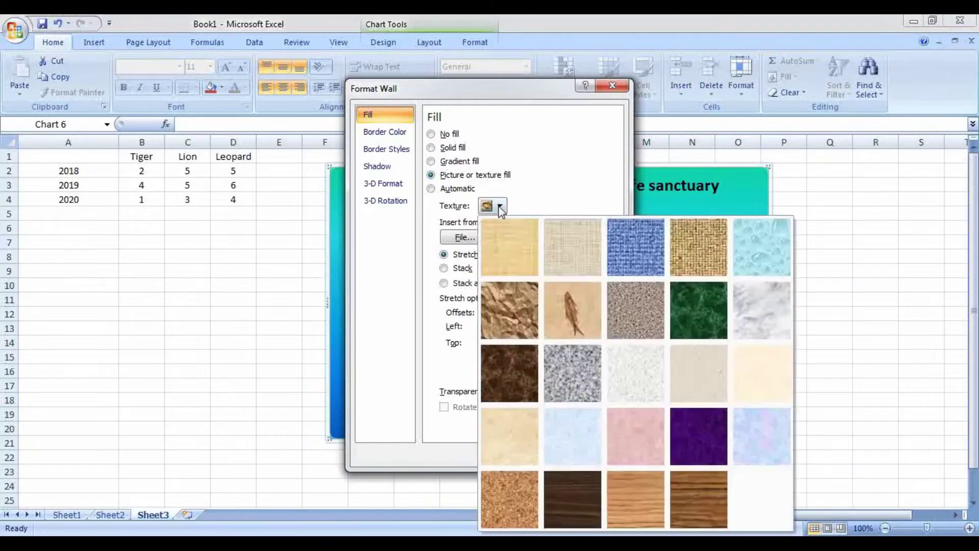
left_click(764, 262)
left_click(592, 454)
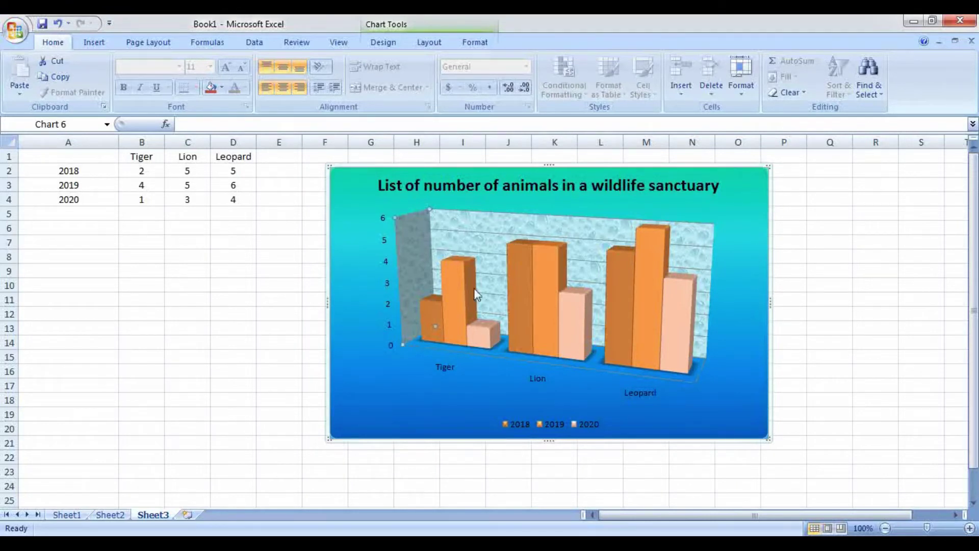
Step: Fill the 2019 series columns with the rainbow preset gradient running from purple through yellow to pink
mouse_move(458, 321)
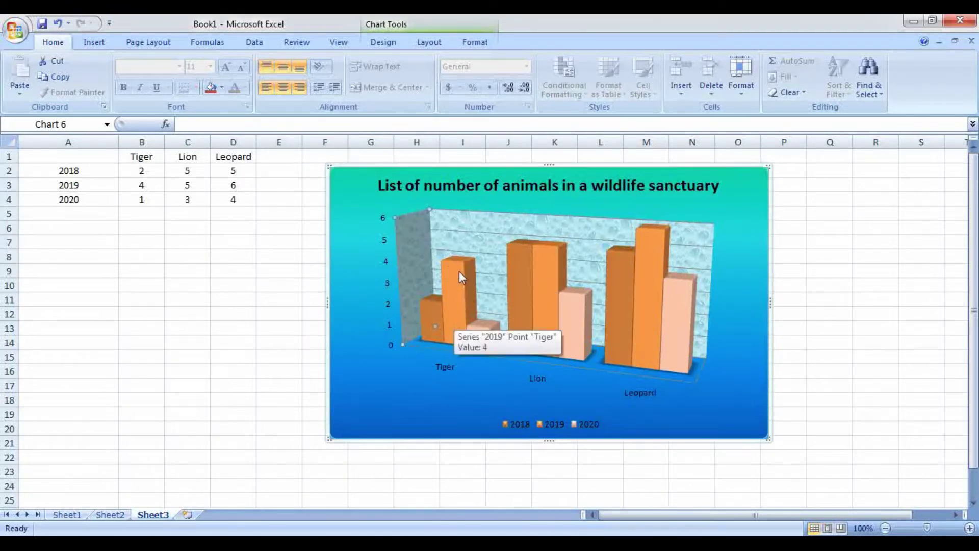
right_click(460, 315)
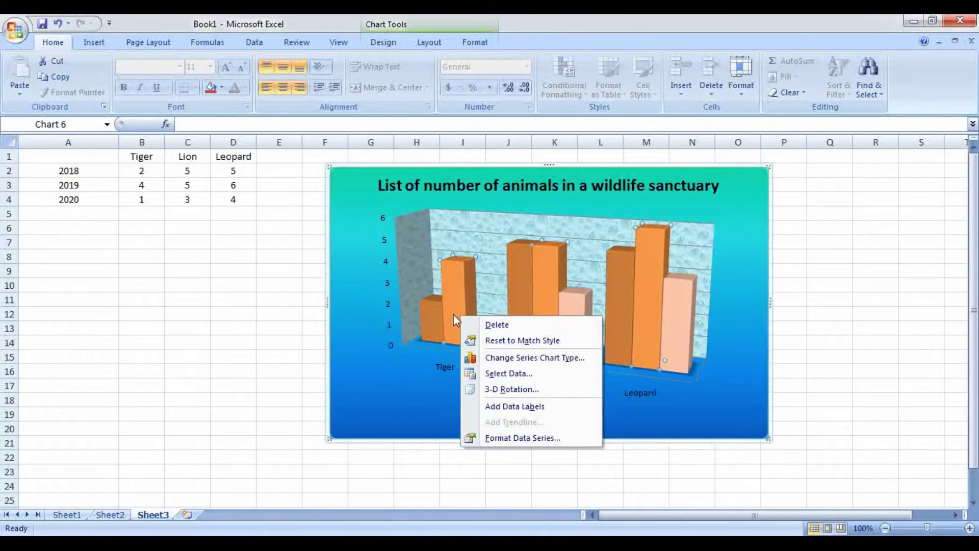
left_click(522, 438)
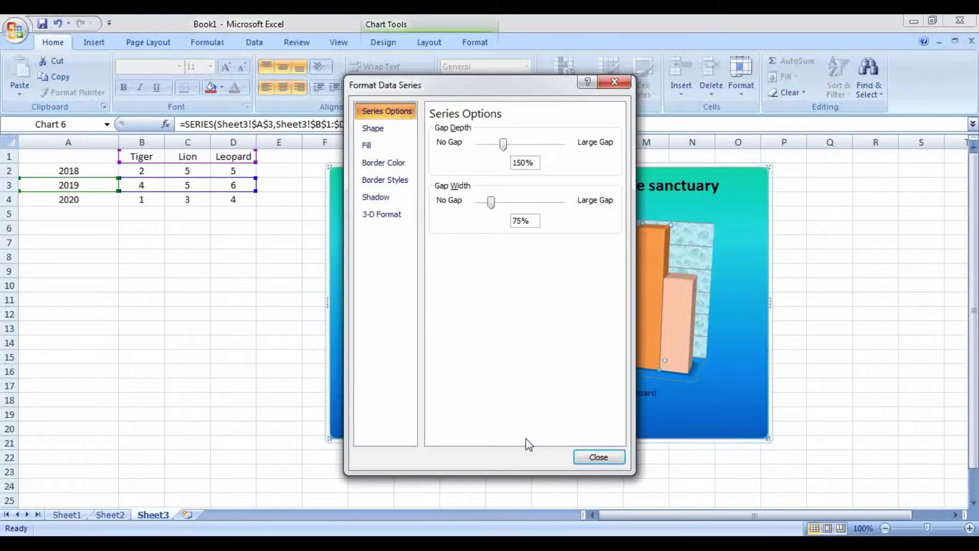
left_click(387, 148)
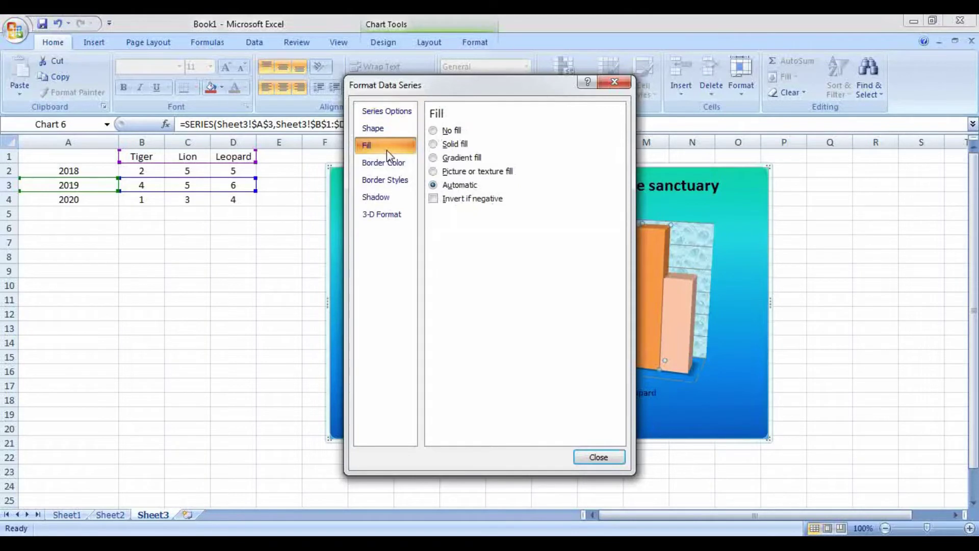
left_click(434, 158)
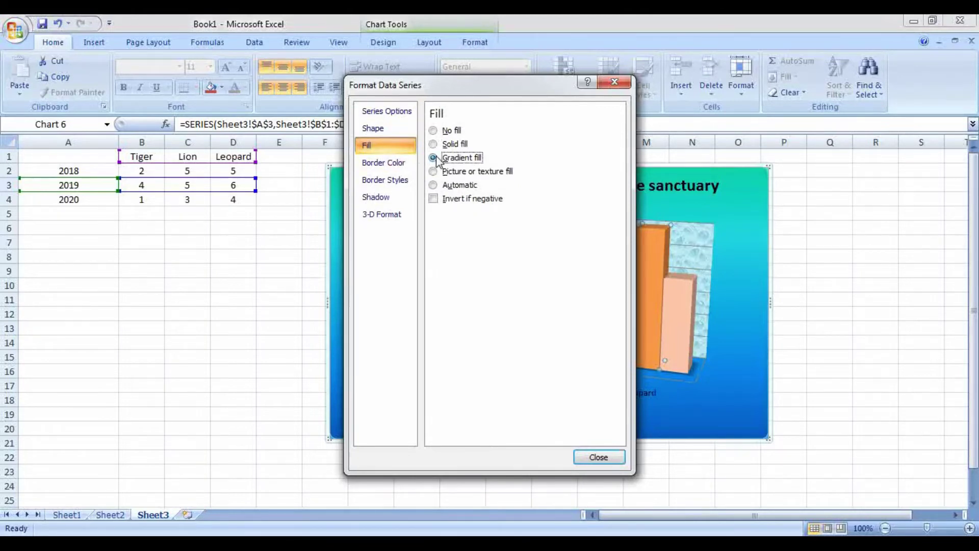
left_click(519, 216)
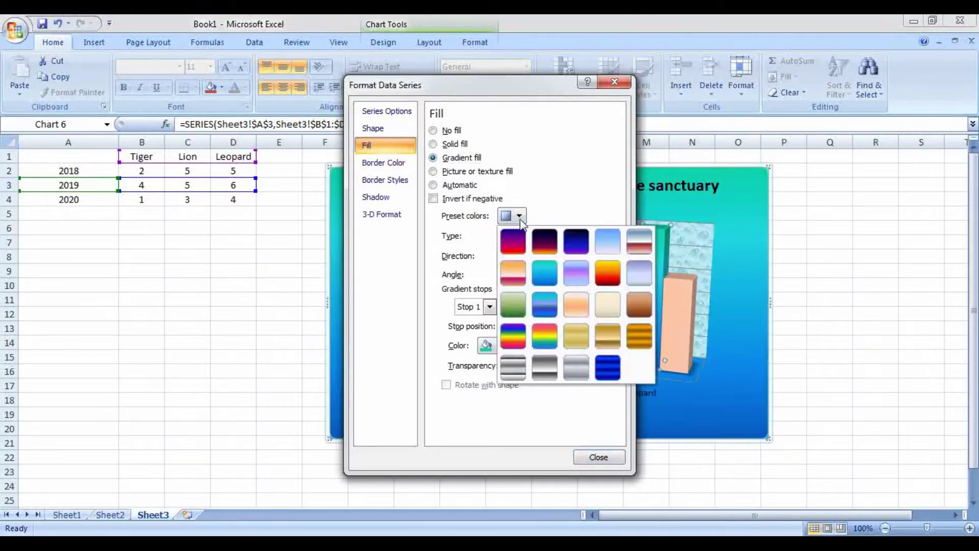
left_click(512, 335)
left_click(597, 462)
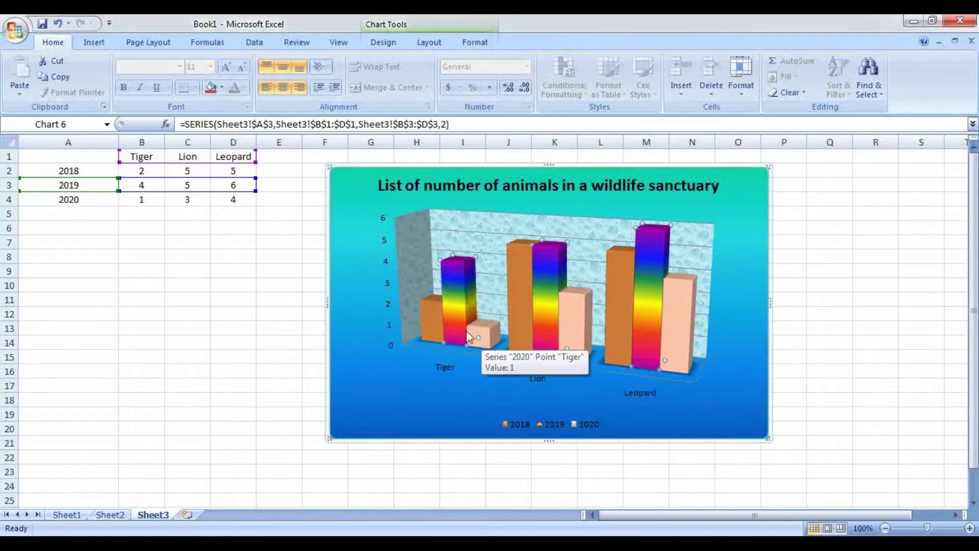
Step: Fill the 2018 series columns with the dark purple texture
left_click(429, 313)
right_click(430, 313)
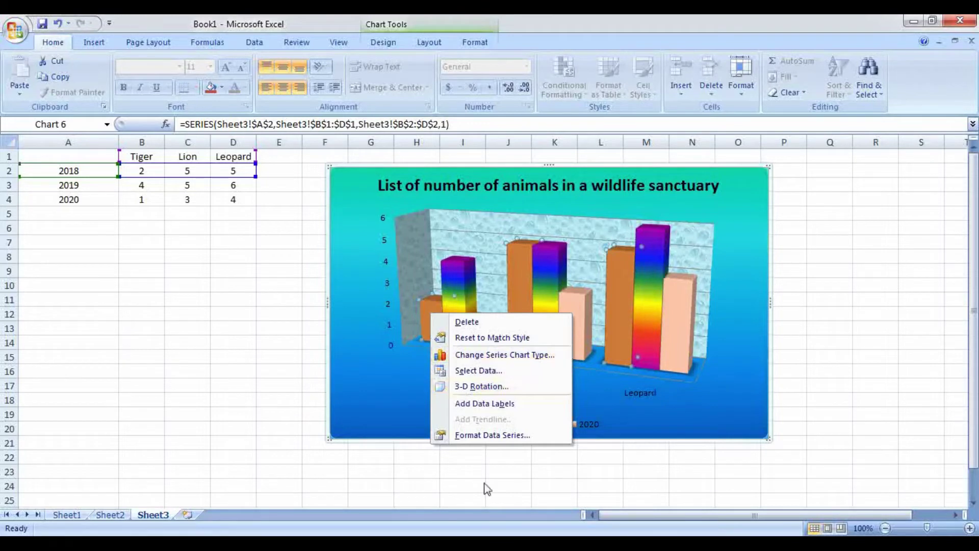
left_click(487, 435)
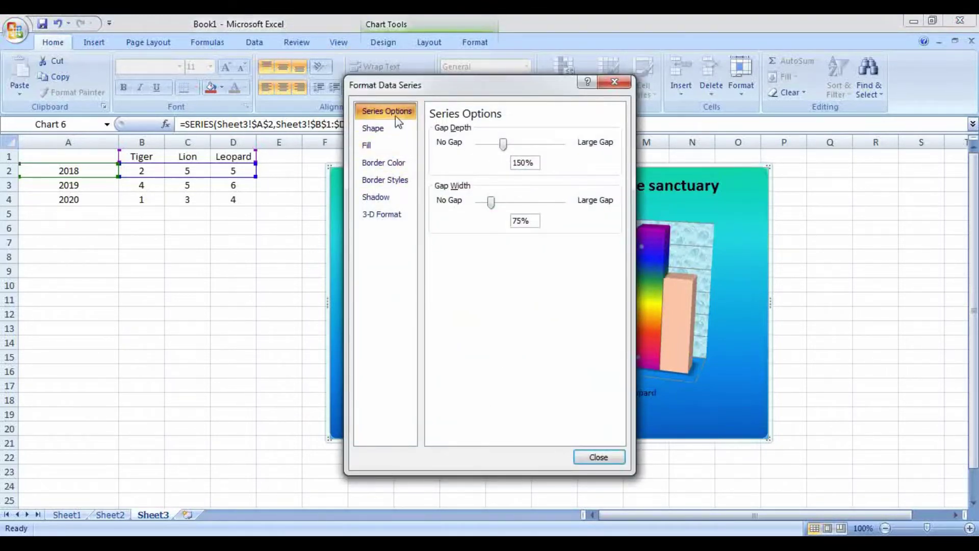
left_click(387, 150)
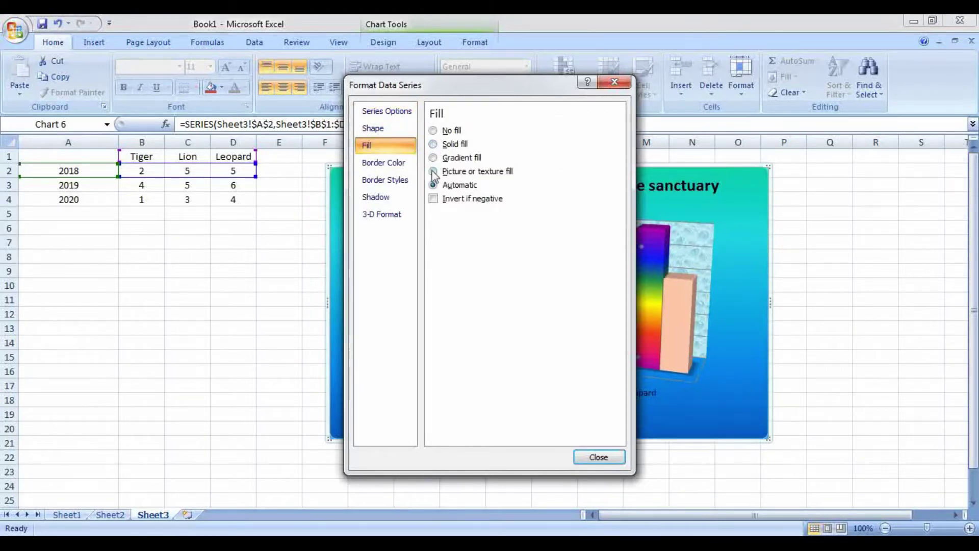
left_click(469, 171)
left_click(502, 215)
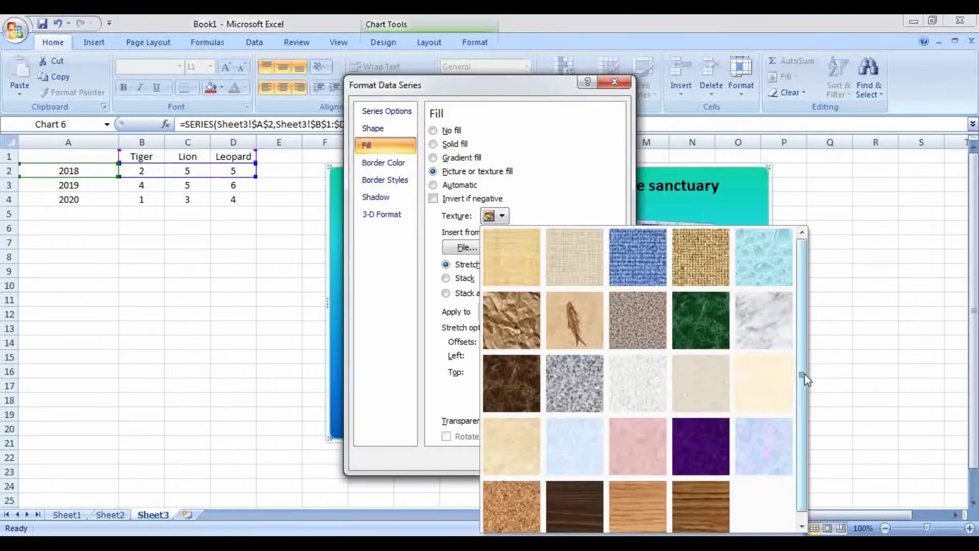
left_click_drag(802, 376, 810, 414)
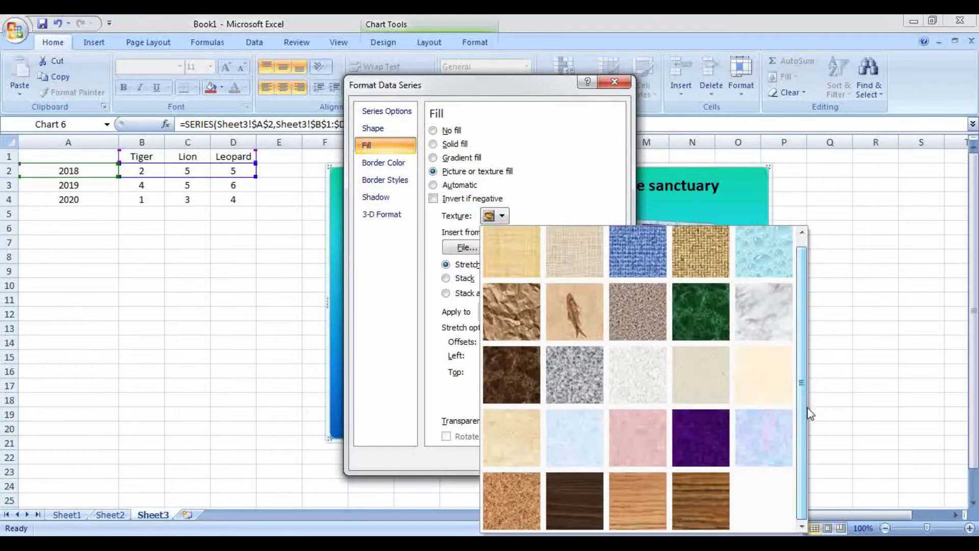
left_click(704, 428)
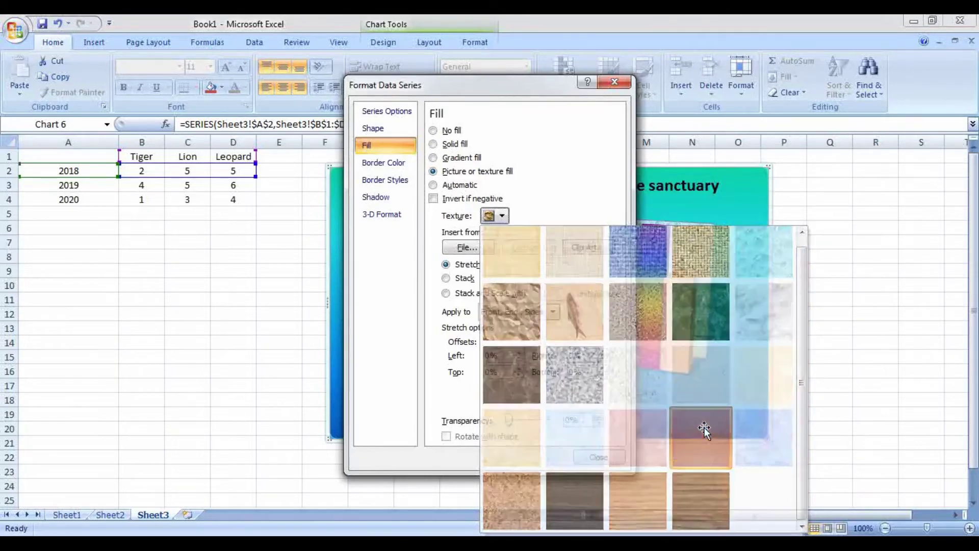
left_click(599, 456)
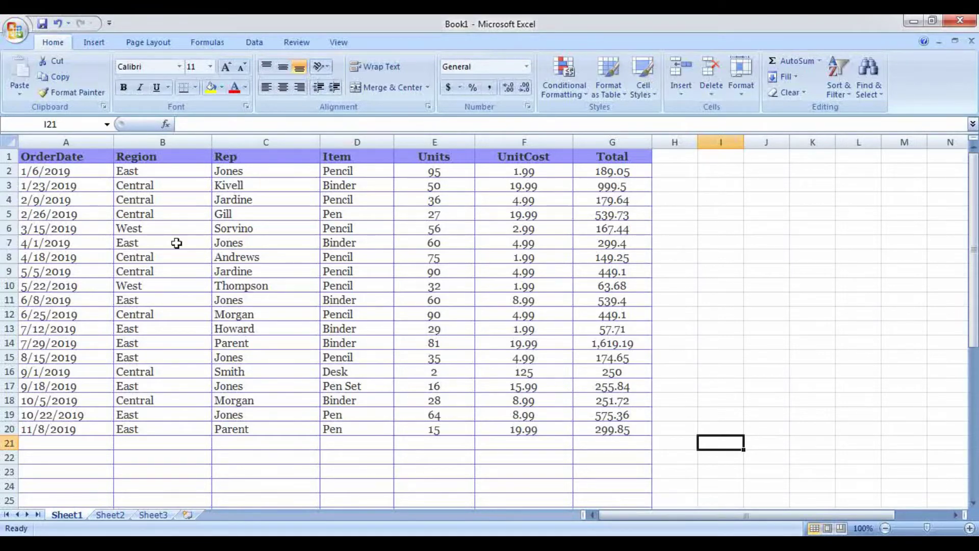
Step: Sort the order table by the Rep names in C2:C20 from A to Z, expanding the selection to the neighbouring columns
left_click(246, 155)
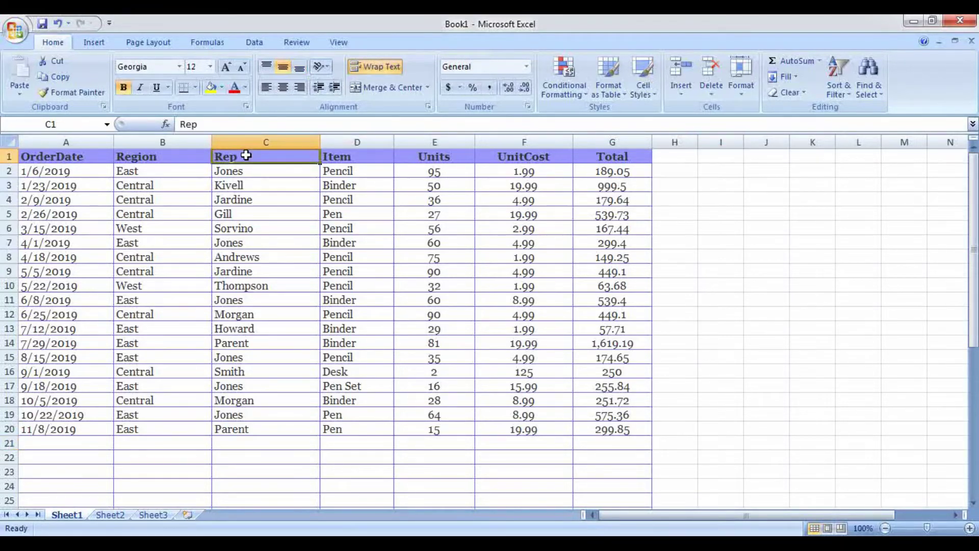
left_click(253, 139)
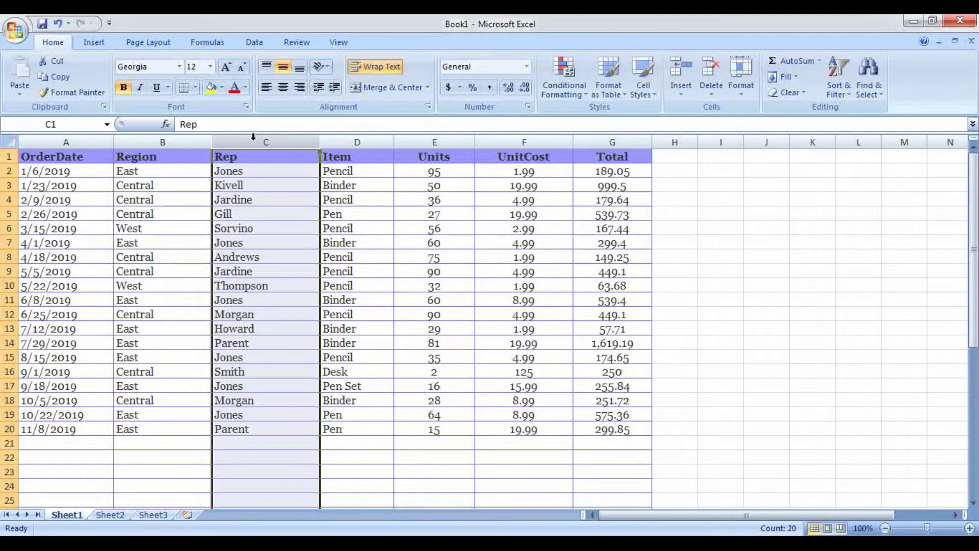
left_click(243, 157)
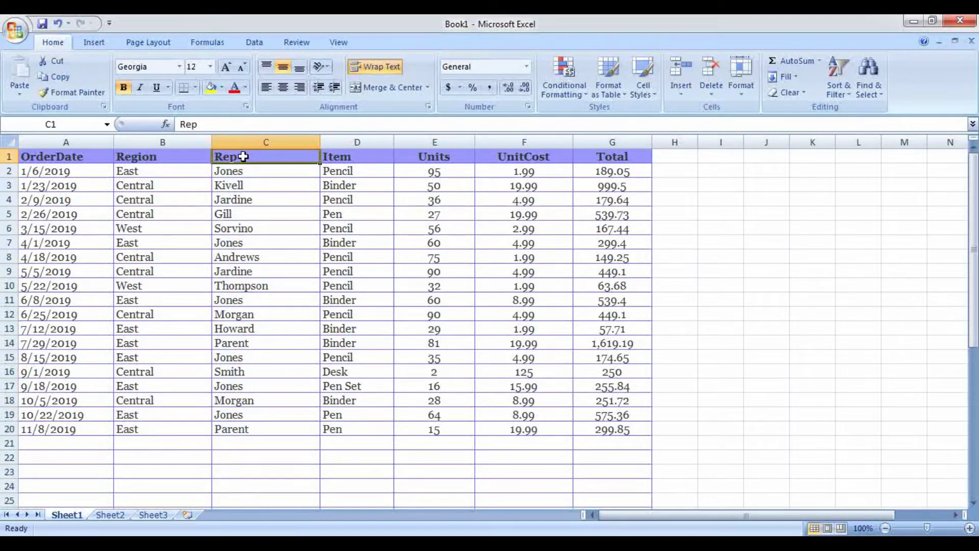
left_click_drag(244, 160, 242, 424)
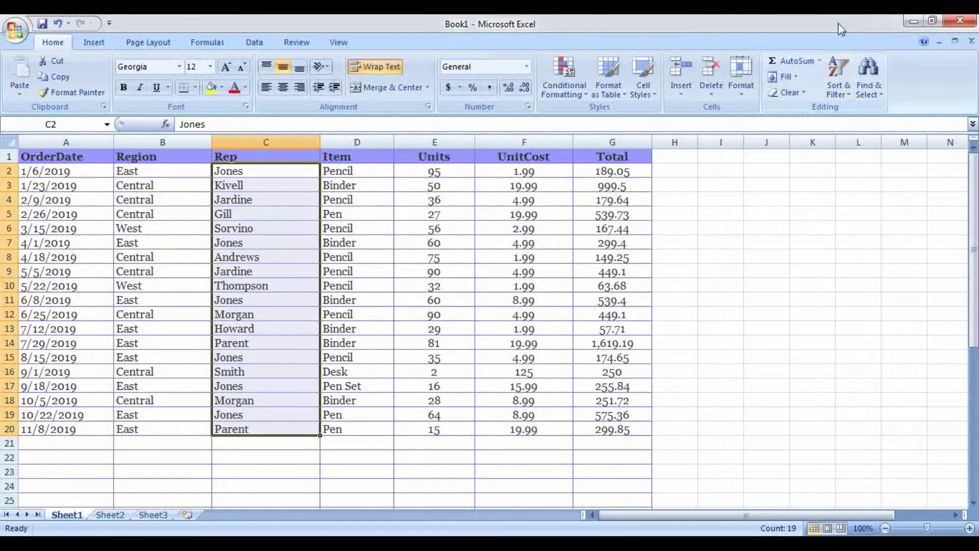
left_click(849, 99)
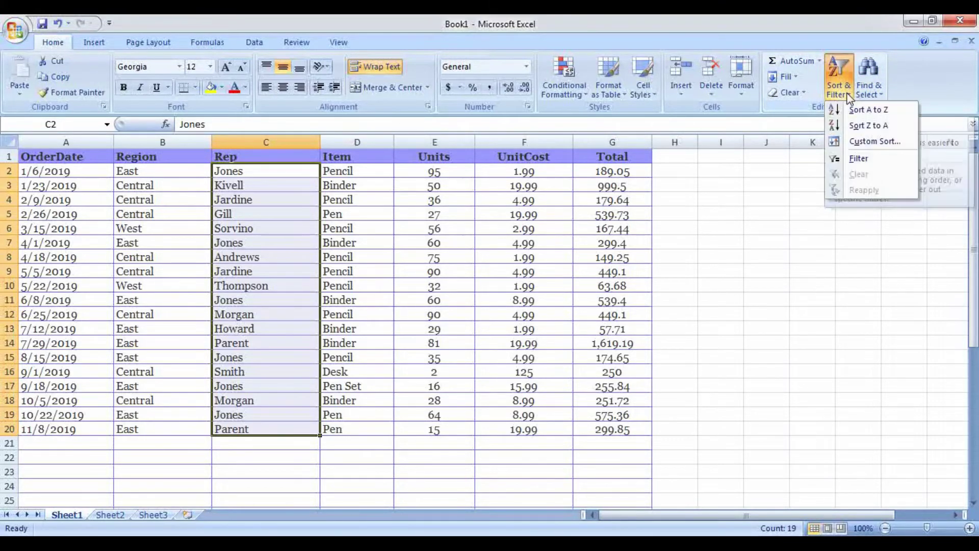
left_click(870, 110)
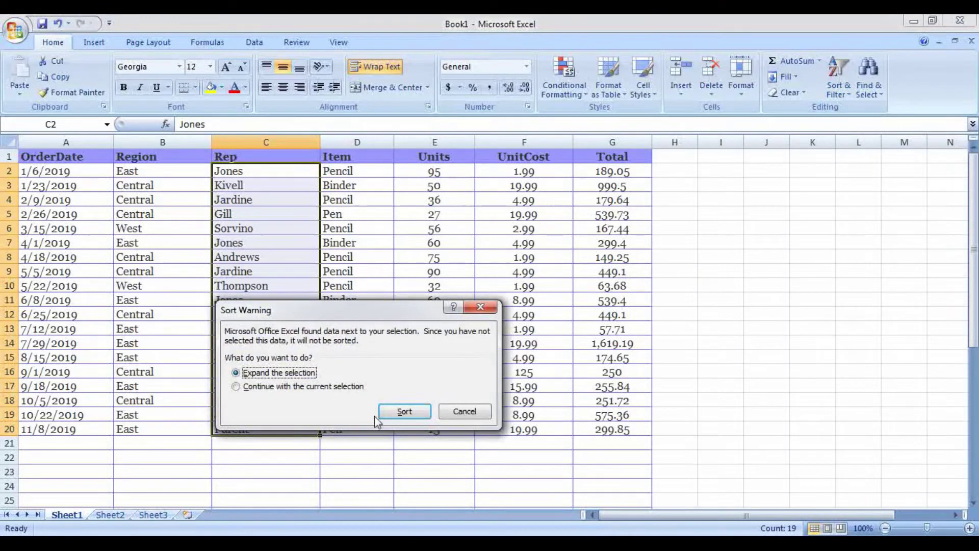
left_click(403, 413)
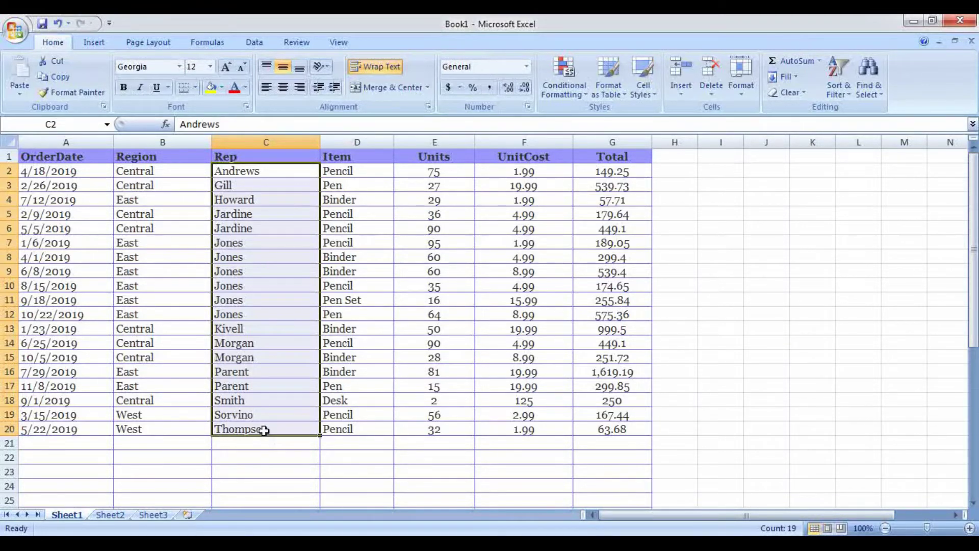
left_click(246, 461)
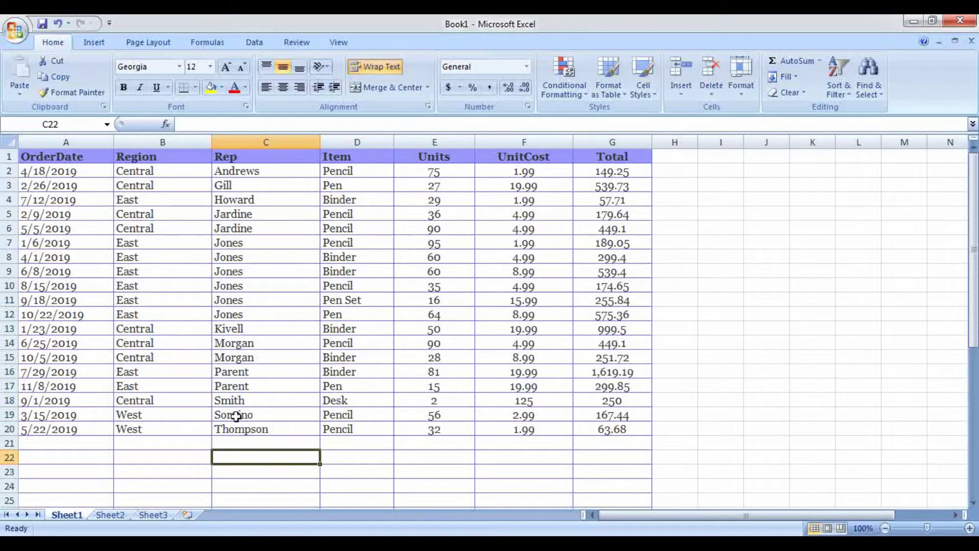
left_click(199, 502)
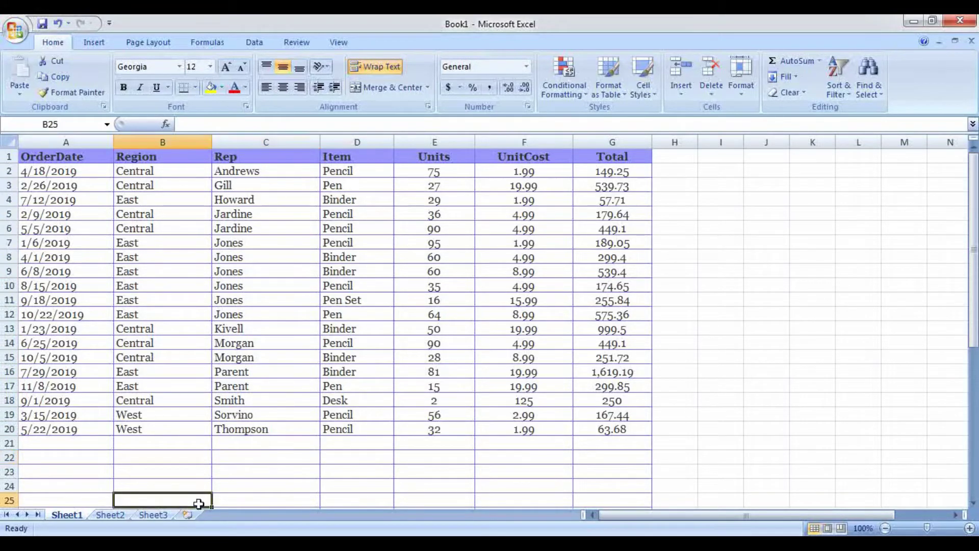
left_click(266, 449)
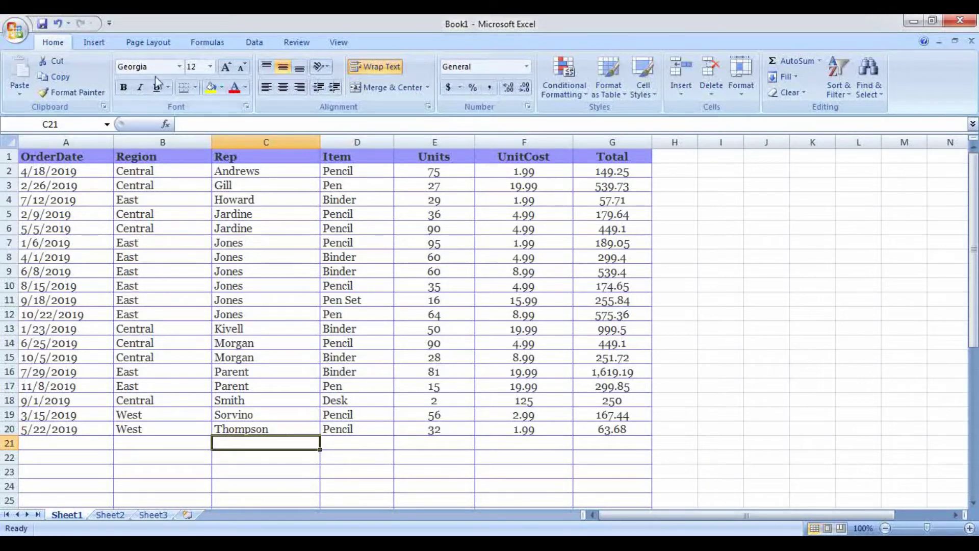
Step: Turn on filtering for the Region column of the order table
left_click(152, 213)
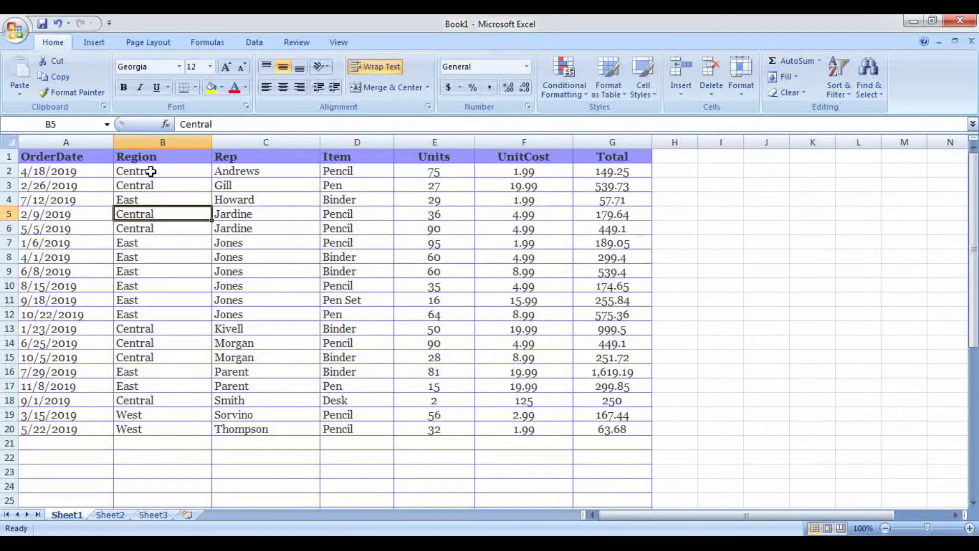
left_click(148, 137)
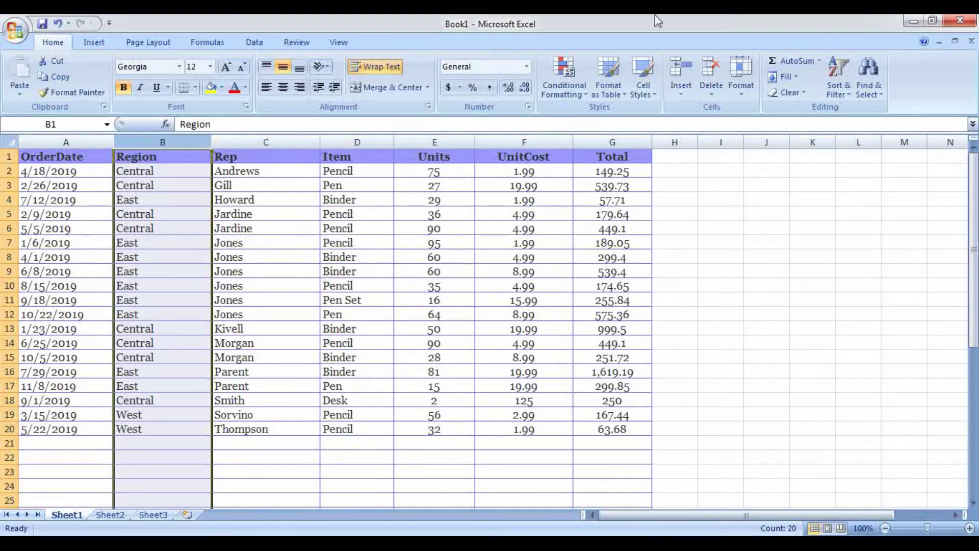
left_click(842, 94)
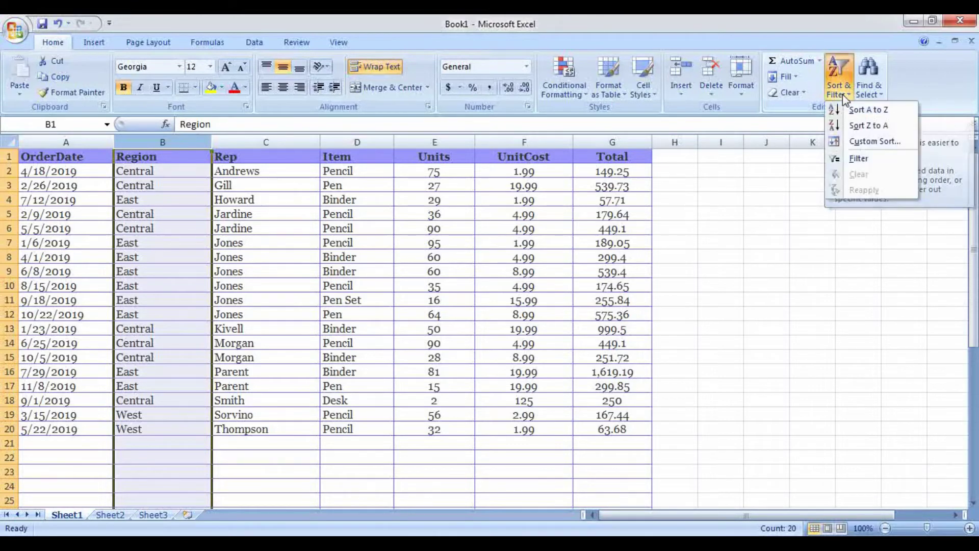
left_click(858, 160)
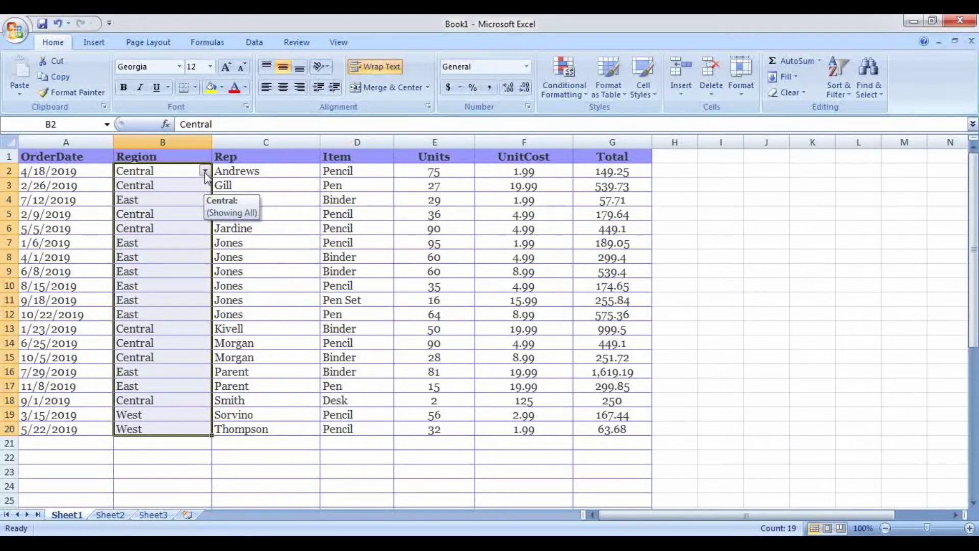
Step: Filter the Region column to Central only, excluding East and West
left_click(205, 172)
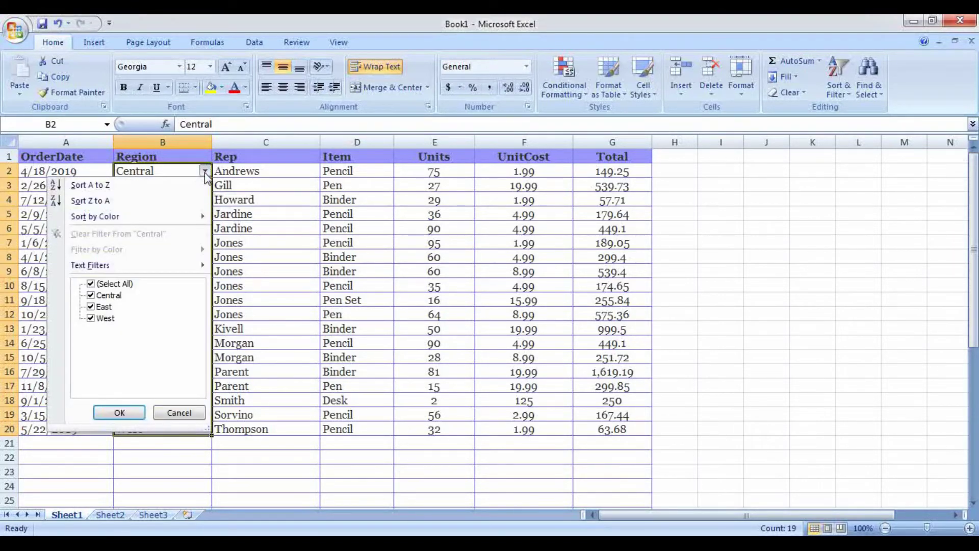
mouse_move(79, 269)
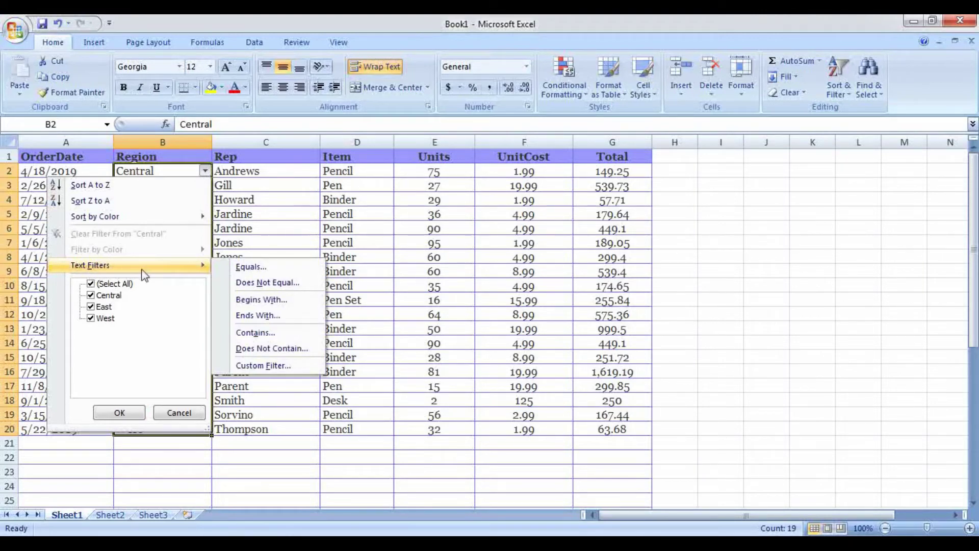
left_click(91, 307)
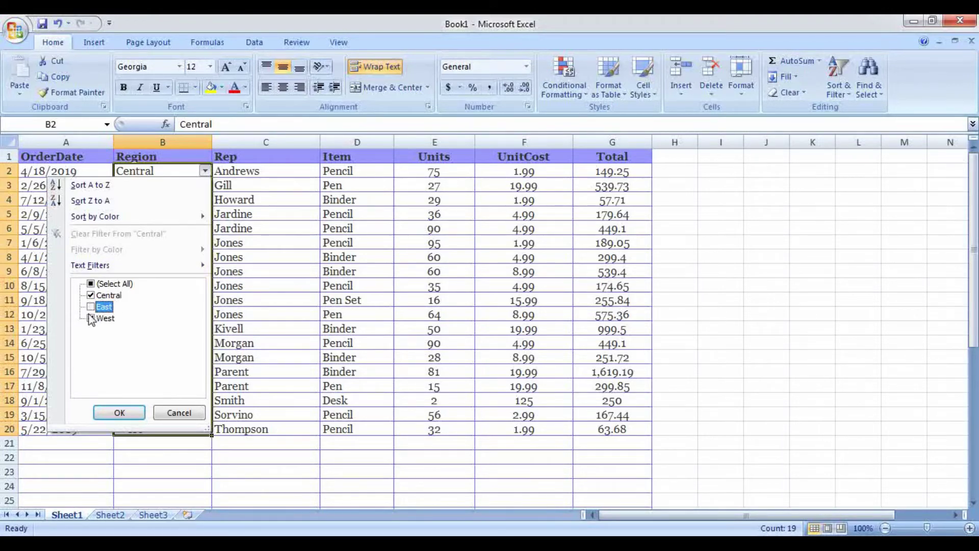
left_click(92, 319)
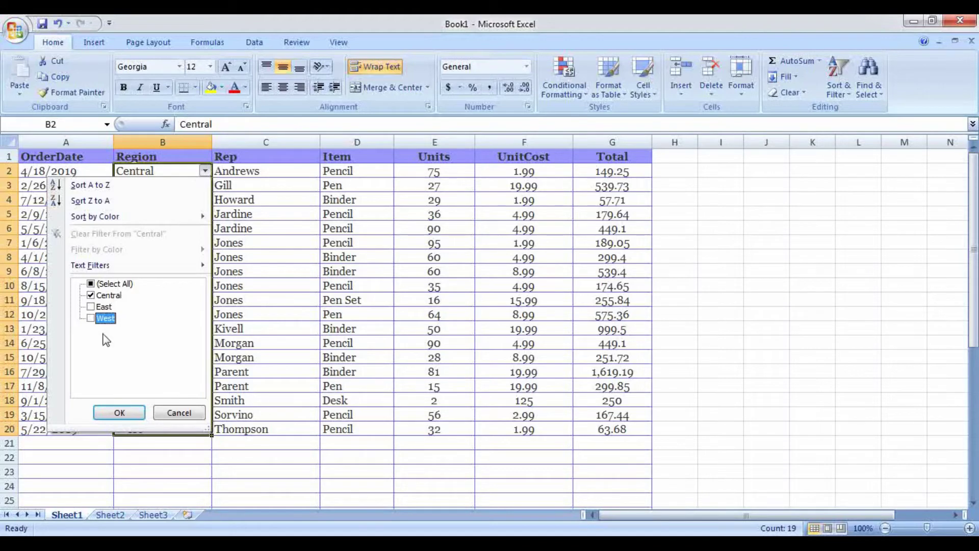
left_click(91, 306)
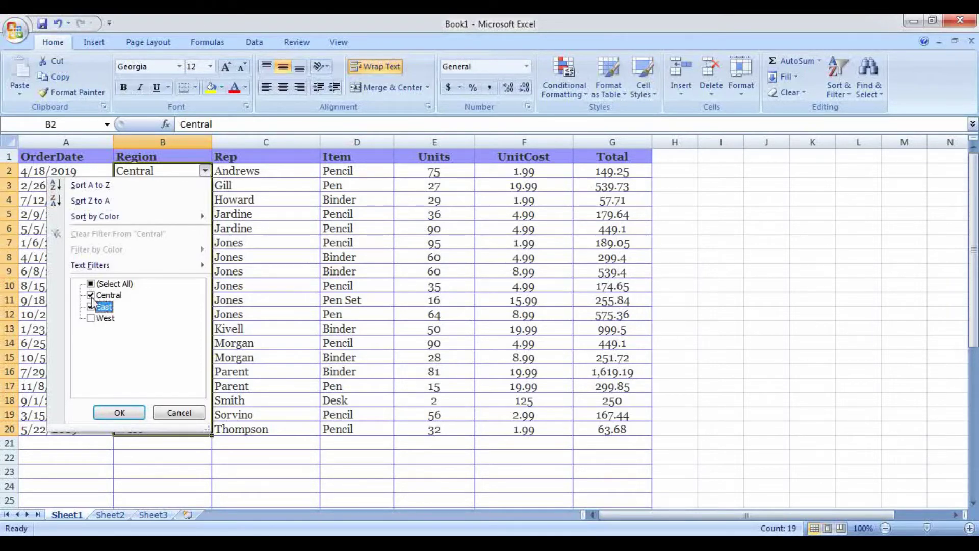
left_click(90, 295)
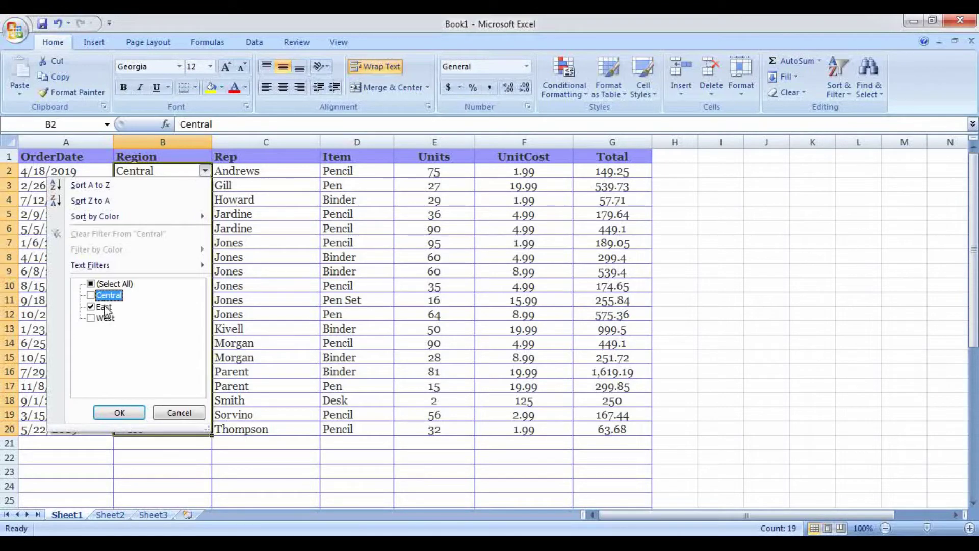
left_click(91, 295)
left_click(91, 307)
left_click(120, 413)
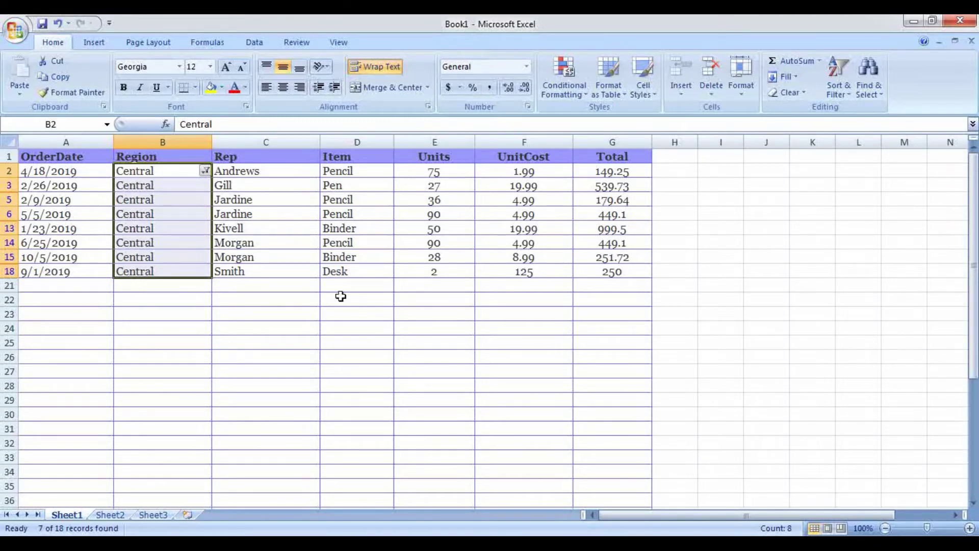
Step: Change the Region filter to East only, excluding Central
left_click(205, 171)
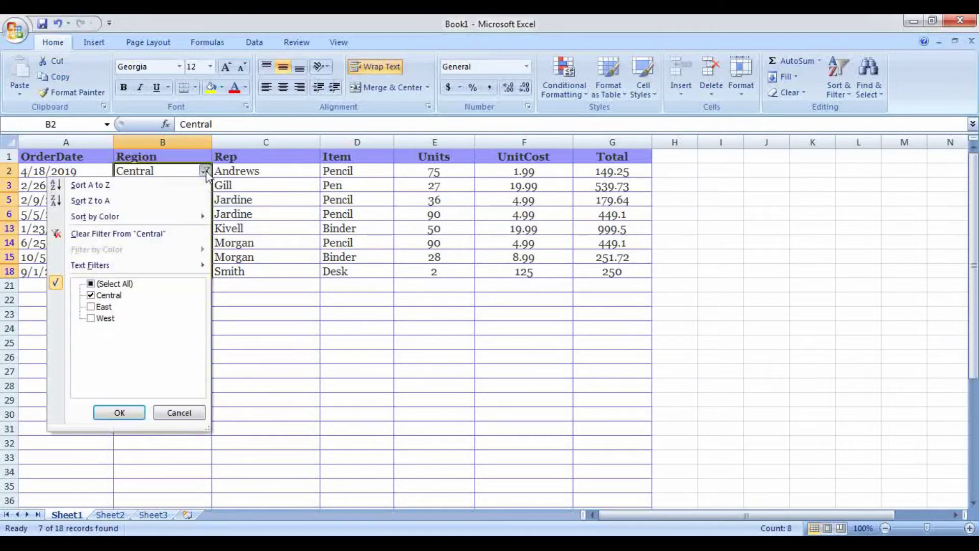
left_click(91, 295)
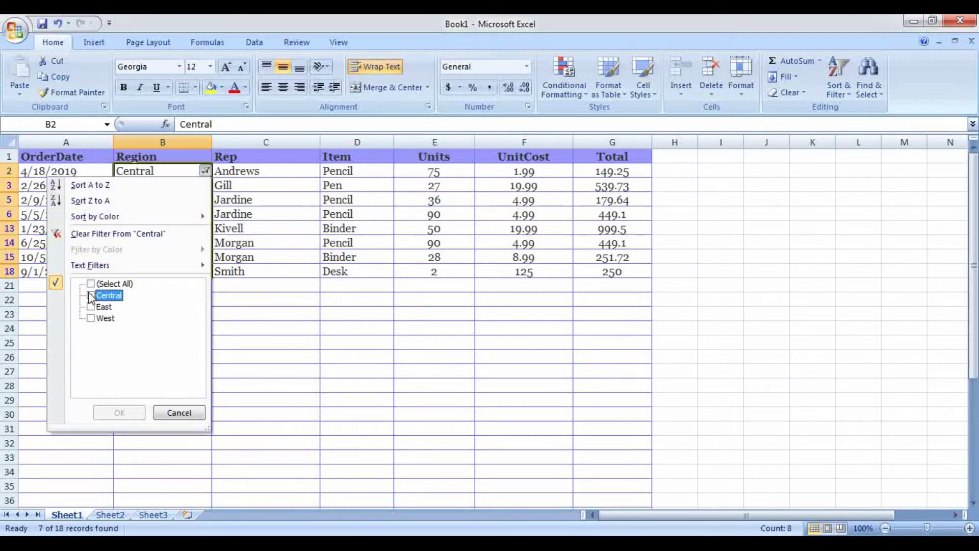
left_click(90, 308)
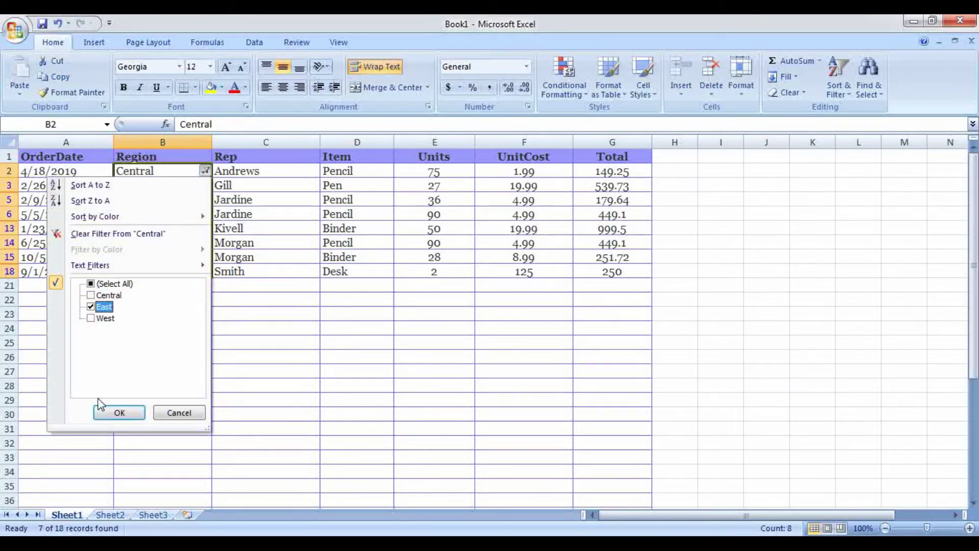
left_click(109, 410)
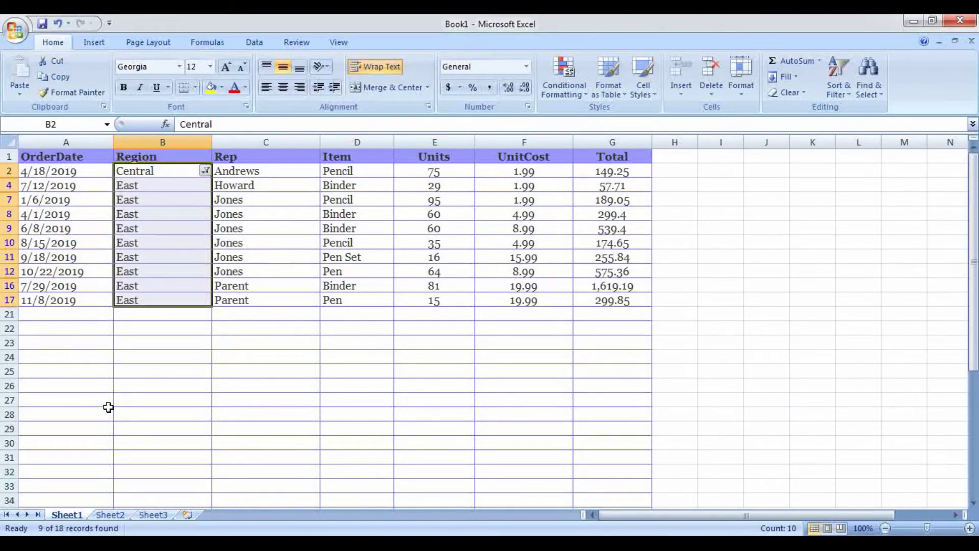
Step: Add West to the regions included in the Region filter
left_click(206, 171)
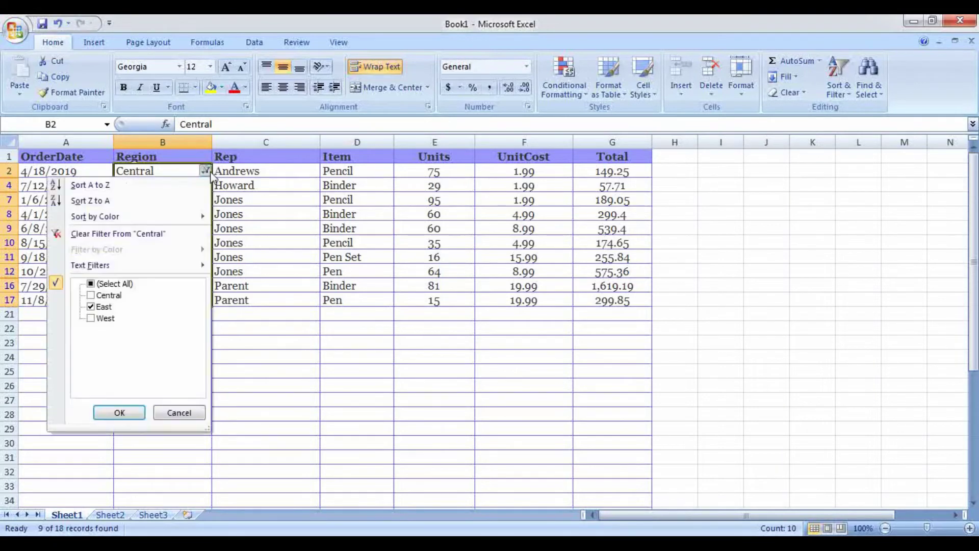
left_click(90, 318)
left_click(120, 413)
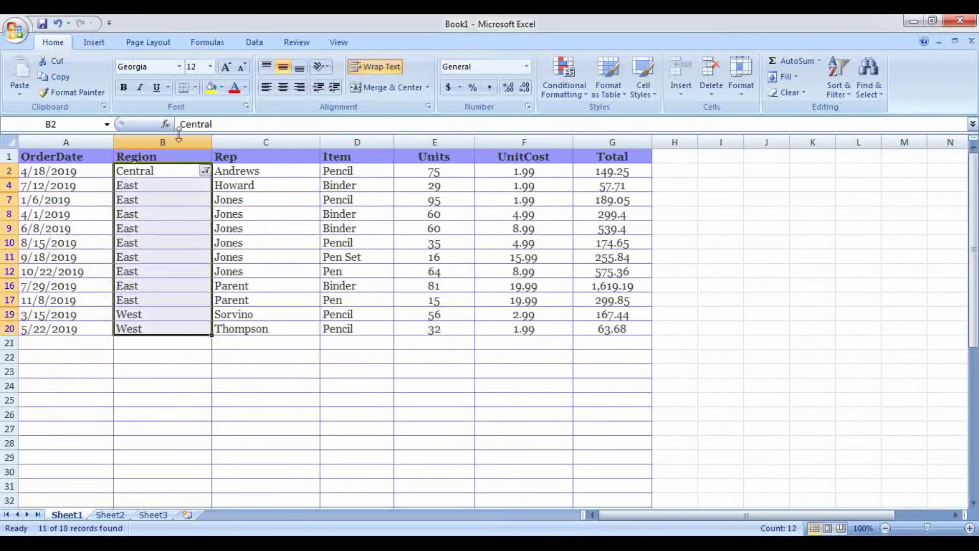
Step: Include Central in the Region filter again so that orders from all regions are shown
left_click(205, 172)
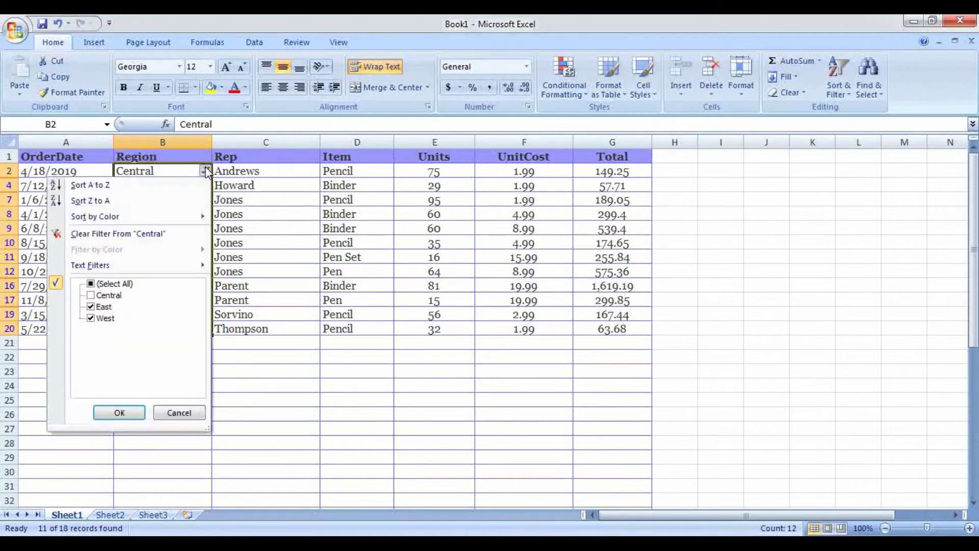
left_click(91, 297)
left_click(119, 413)
left_click(787, 371)
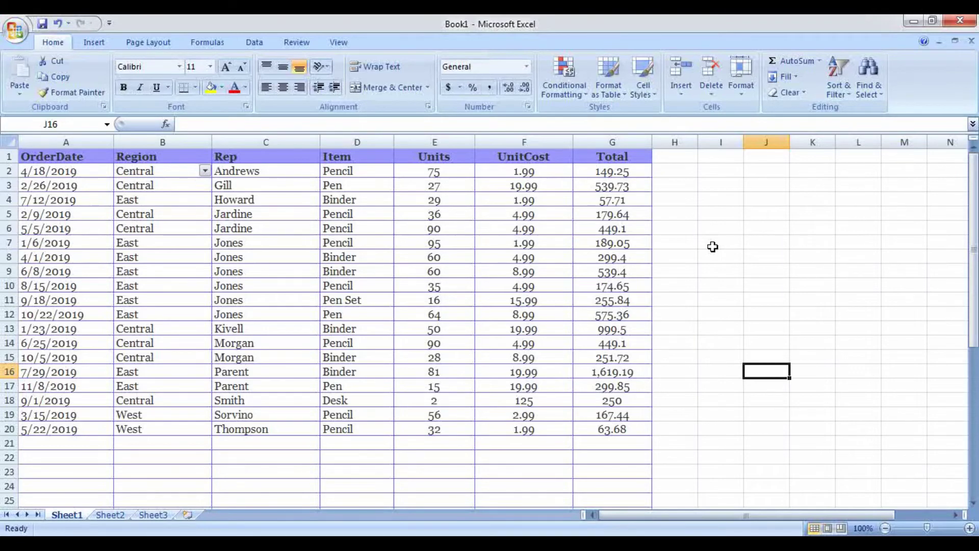
Step: Highlight cells greater than 100 in the Total column, header included (G1:G20), with Yellow Fill with Dark Yellow Text
left_click(621, 155)
left_click_drag(594, 155, 603, 428)
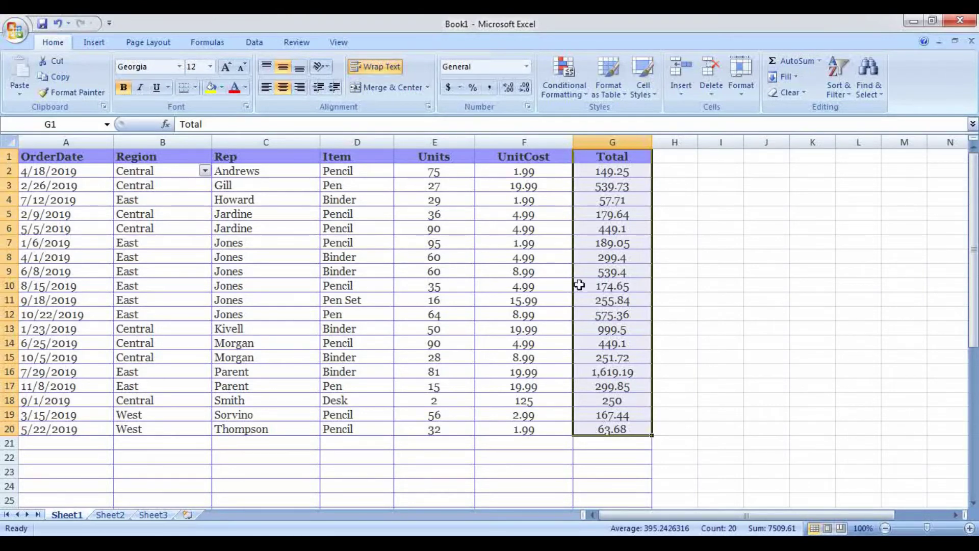
left_click(567, 92)
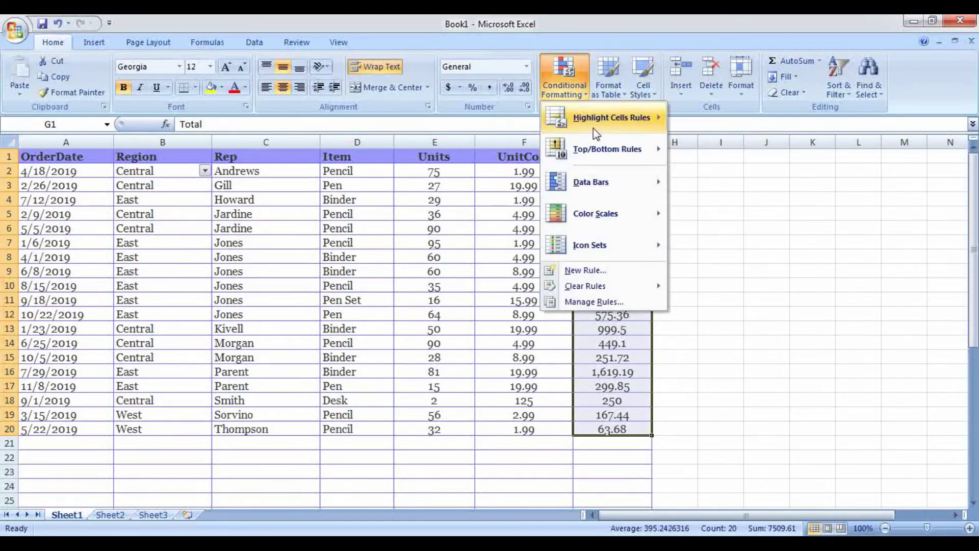
mouse_move(592, 182)
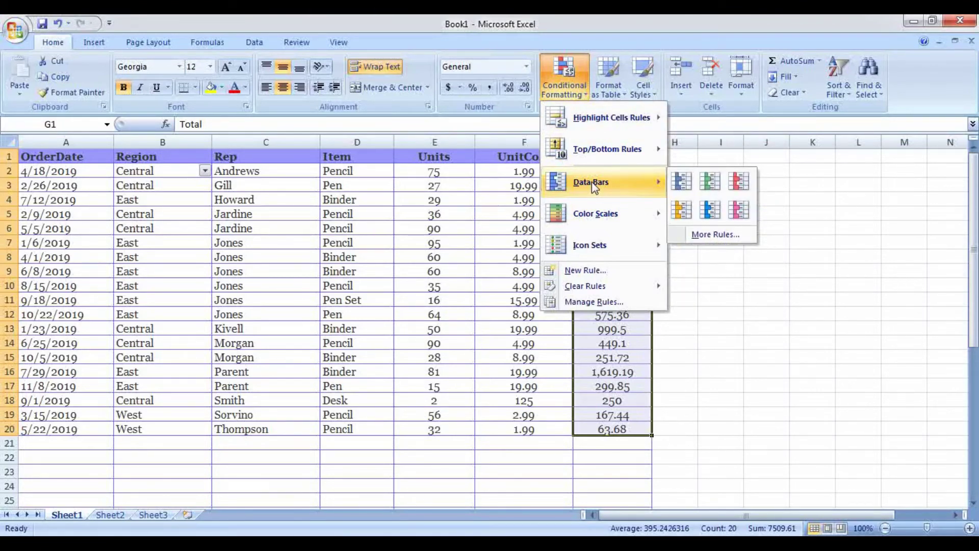
mouse_move(607, 123)
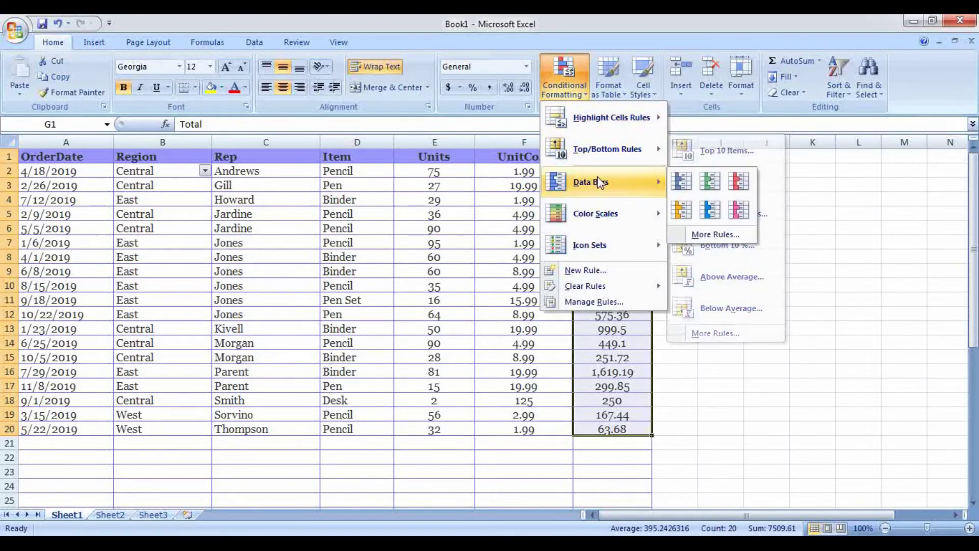
mouse_move(600, 218)
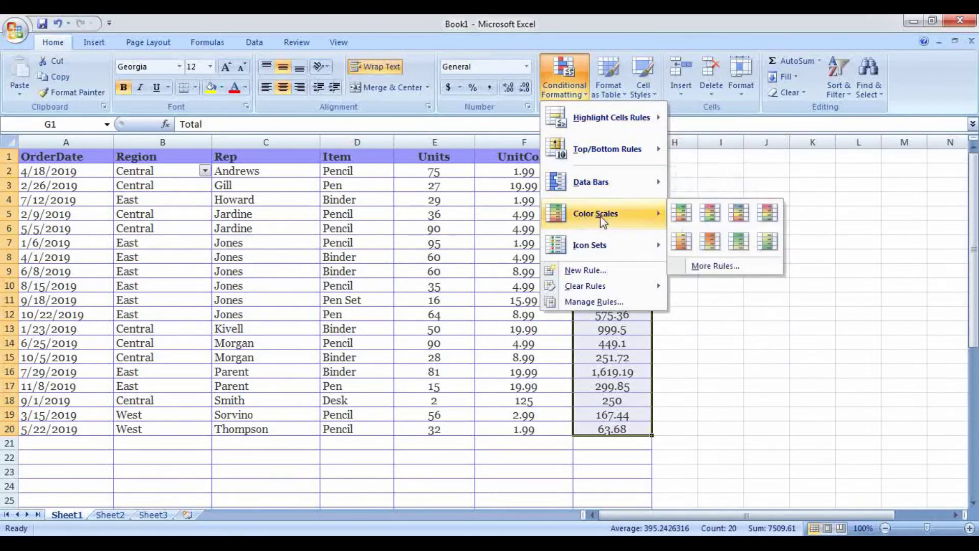
mouse_move(612, 241)
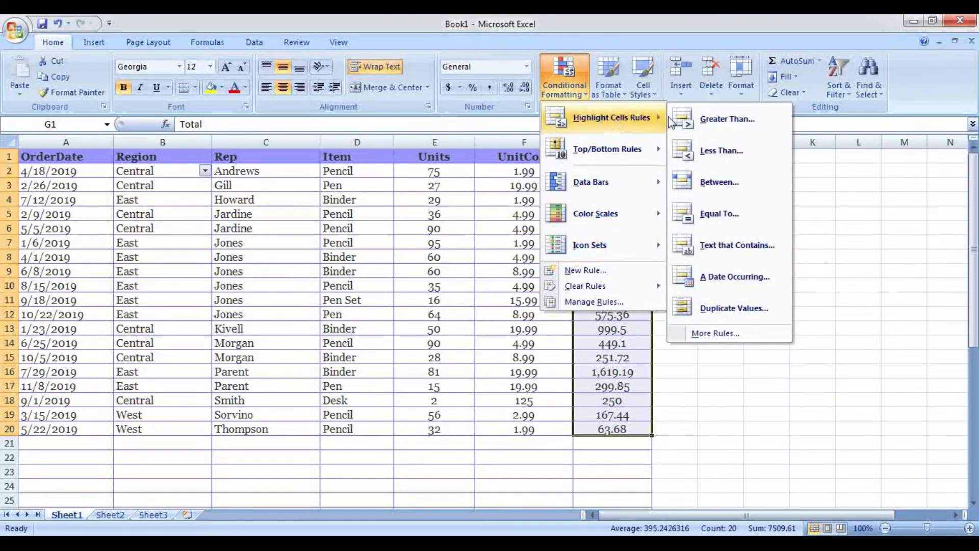
left_click(732, 120)
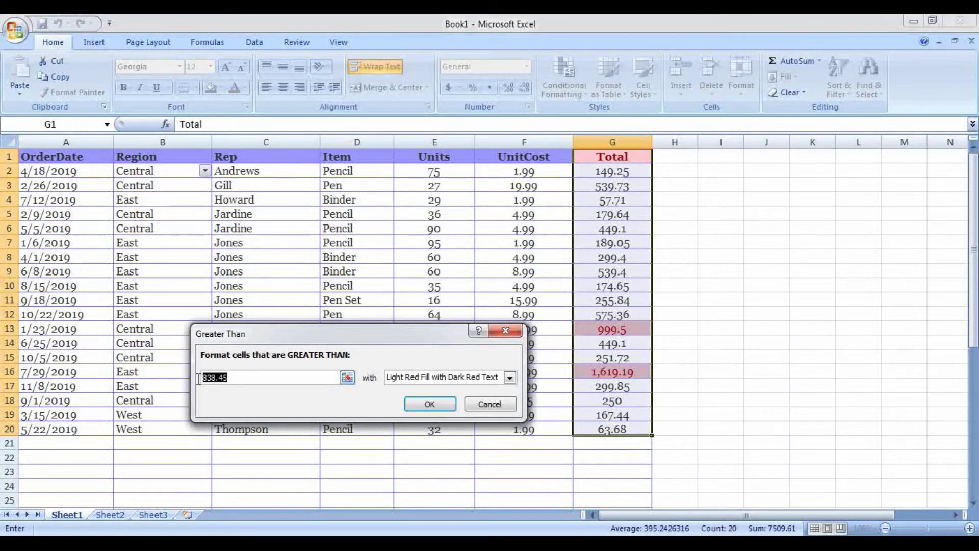
type("100")
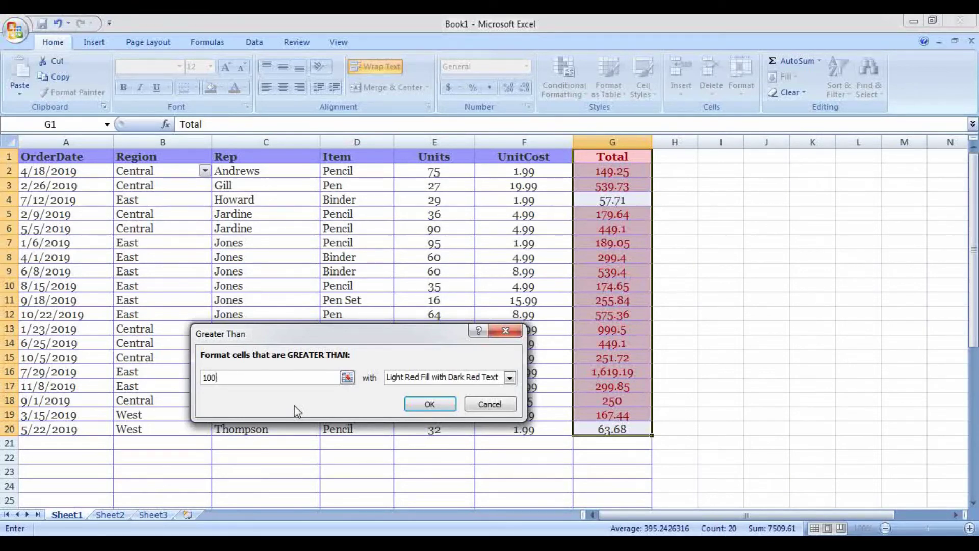
left_click(510, 377)
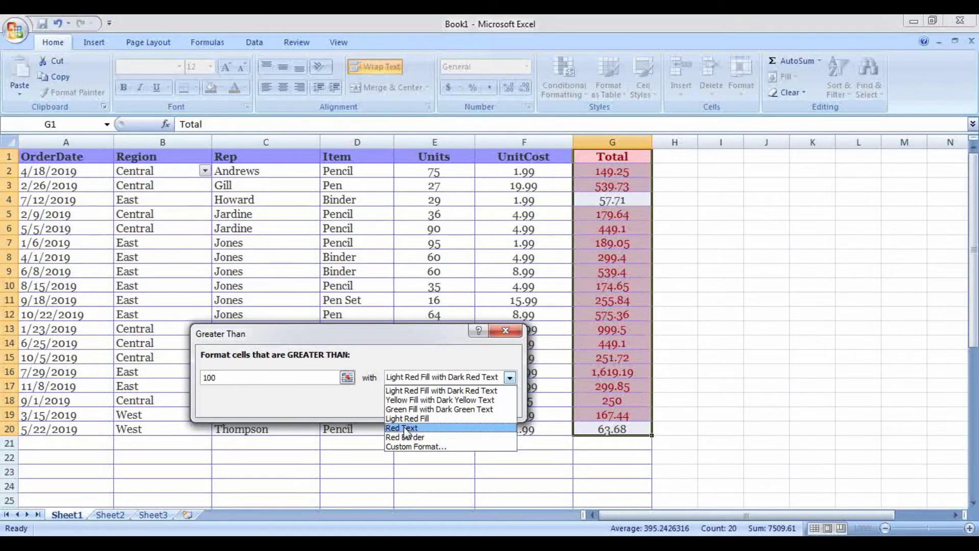
left_click(421, 400)
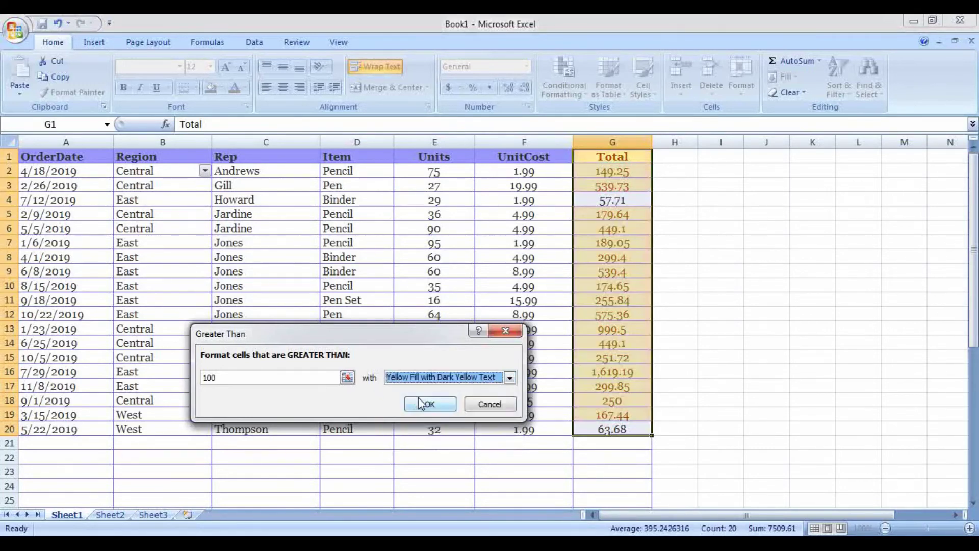
left_click(423, 404)
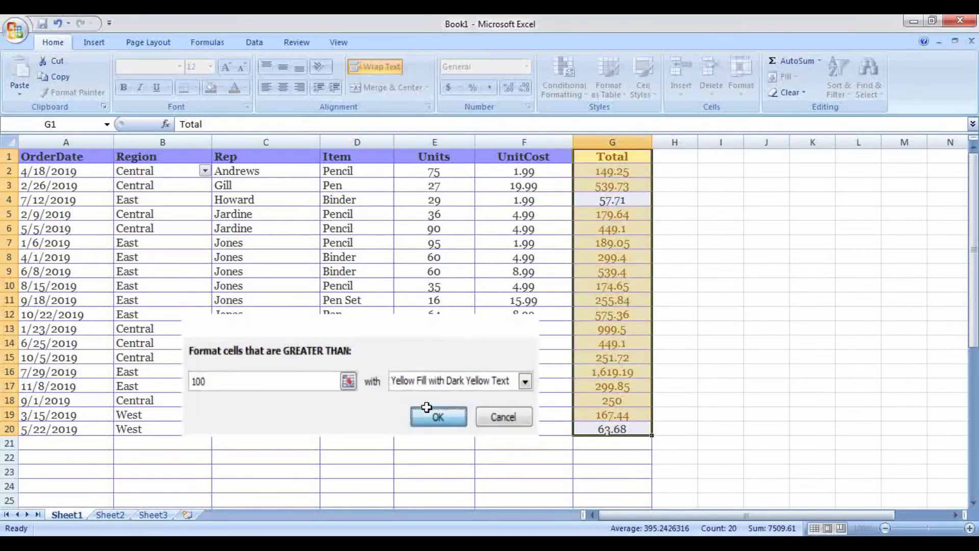
left_click(762, 305)
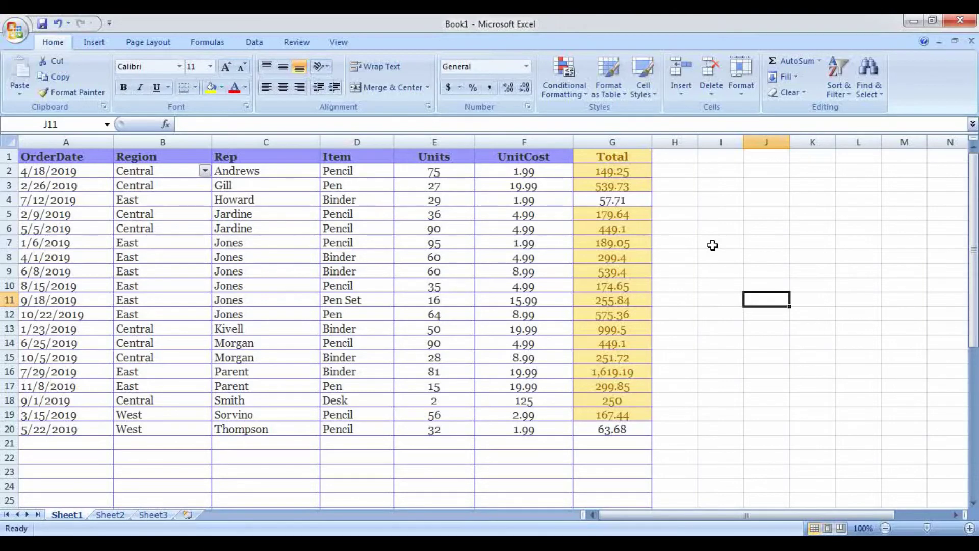
Step: Highlight Total values in G2:G20 that are greater than 200 with Light Red Fill with Dark Red Text
left_click(578, 97)
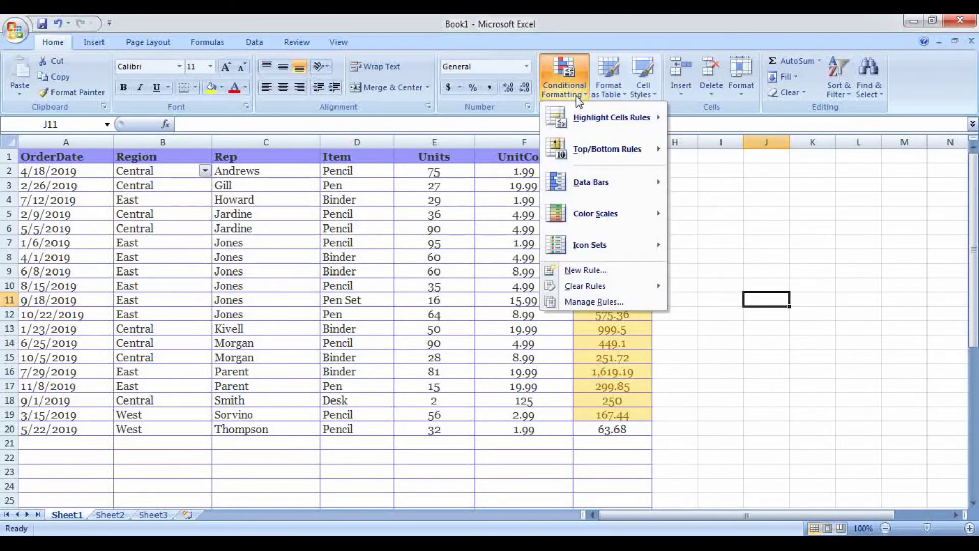
left_click(775, 278)
left_click_drag(586, 172, 596, 428)
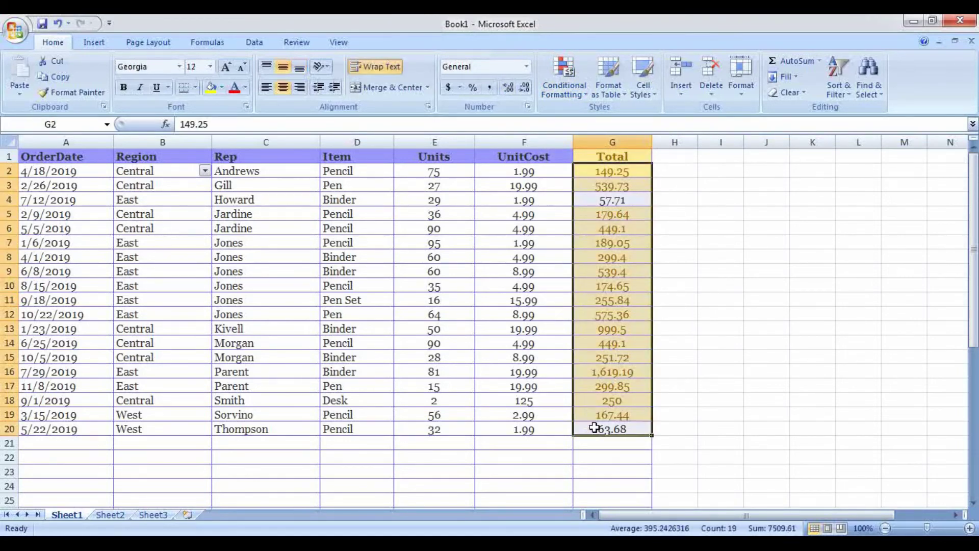
left_click(585, 95)
mouse_move(590, 121)
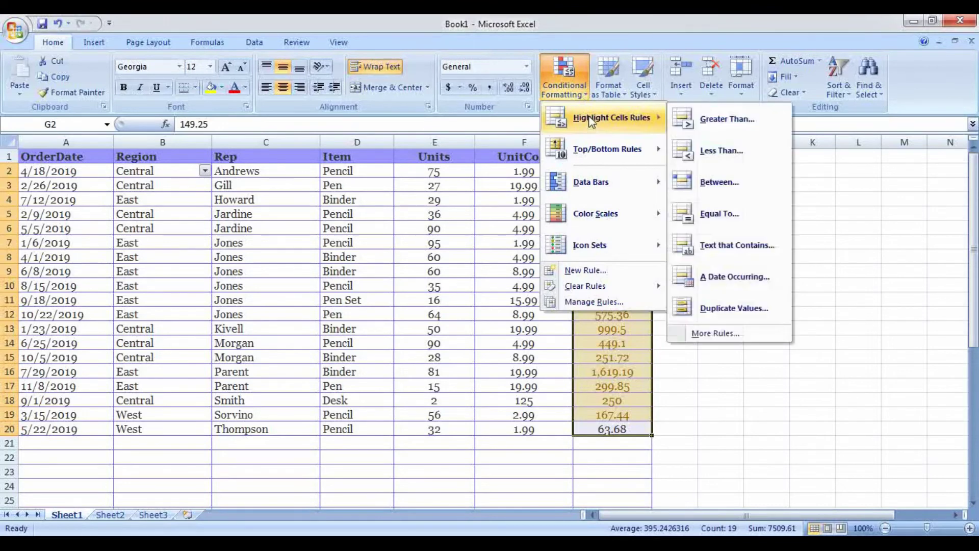
left_click(714, 119)
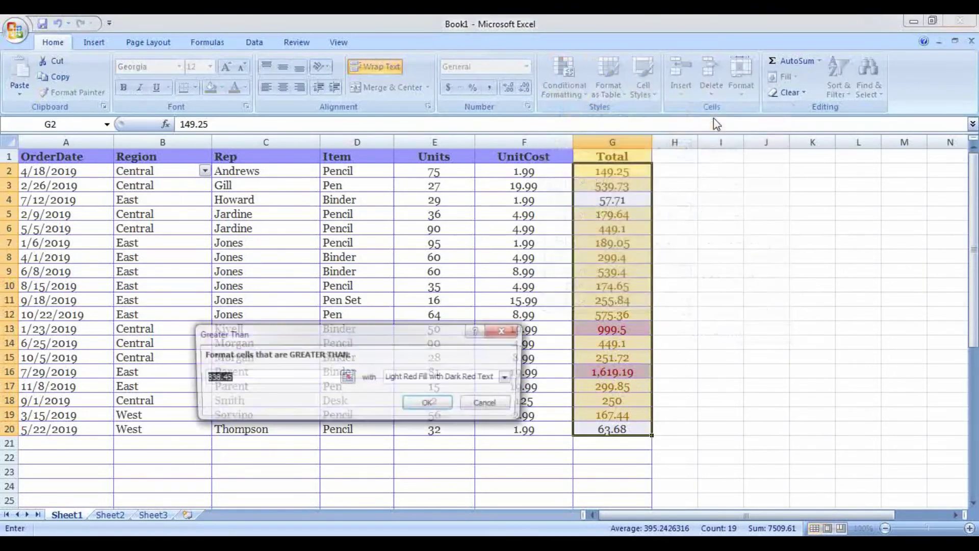
left_click(240, 377)
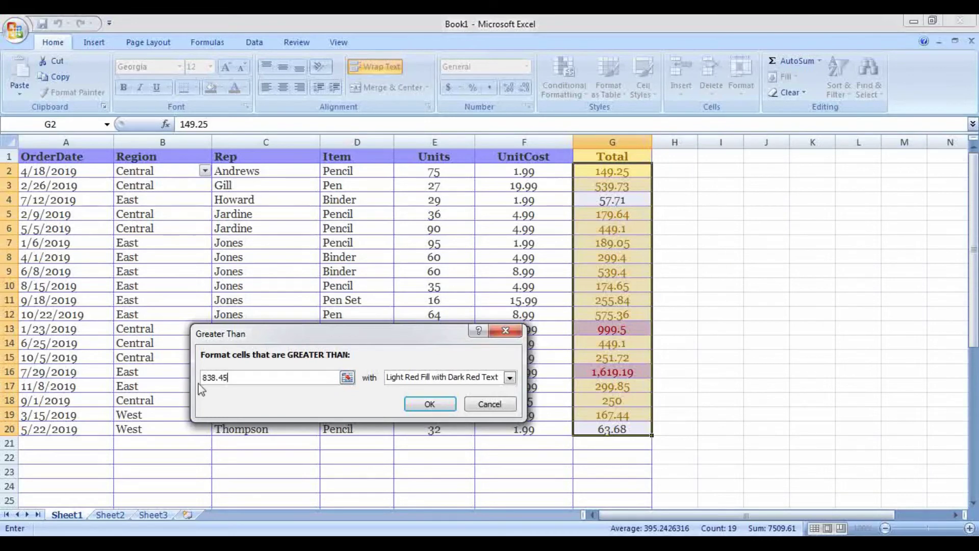
left_click_drag(242, 378, 201, 379)
type("200")
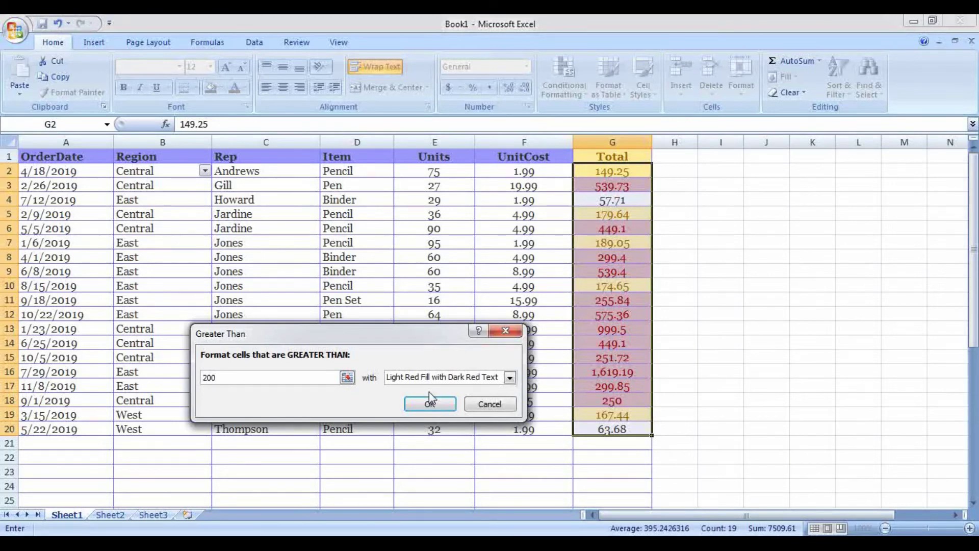
left_click(430, 402)
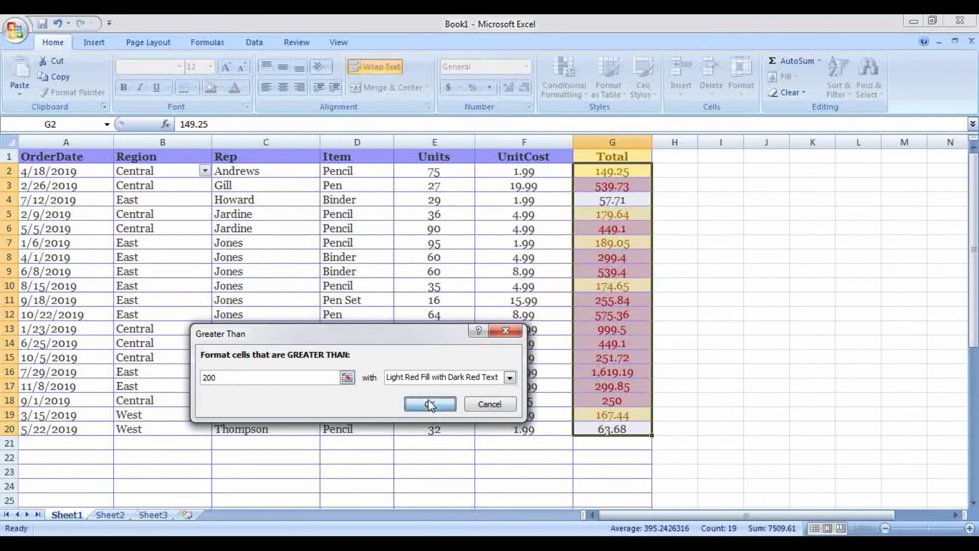
left_click(762, 352)
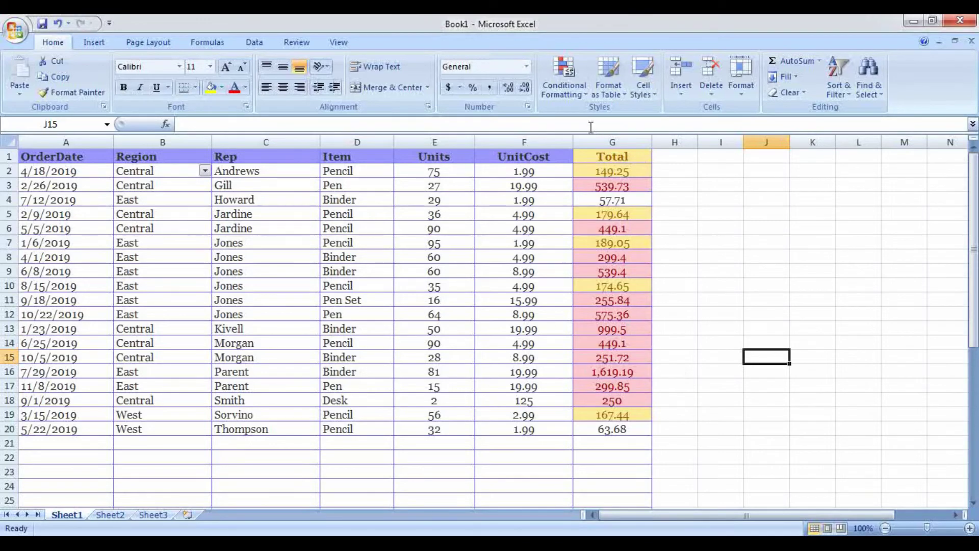
Step: Highlight Total values in G2:G20 that are greater than 300 with Green Fill with Dark Green Text
left_click_drag(618, 171, 610, 427)
left_click(579, 92)
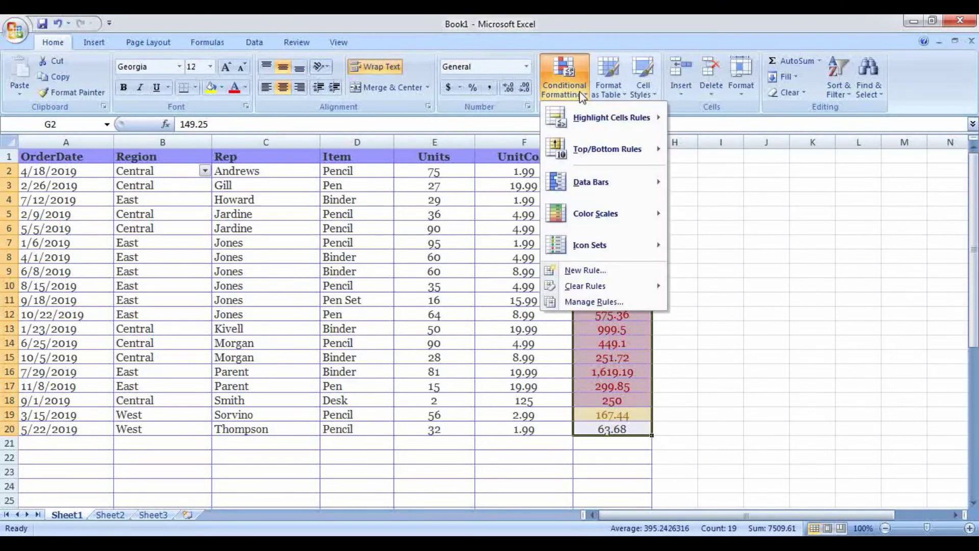
mouse_move(592, 121)
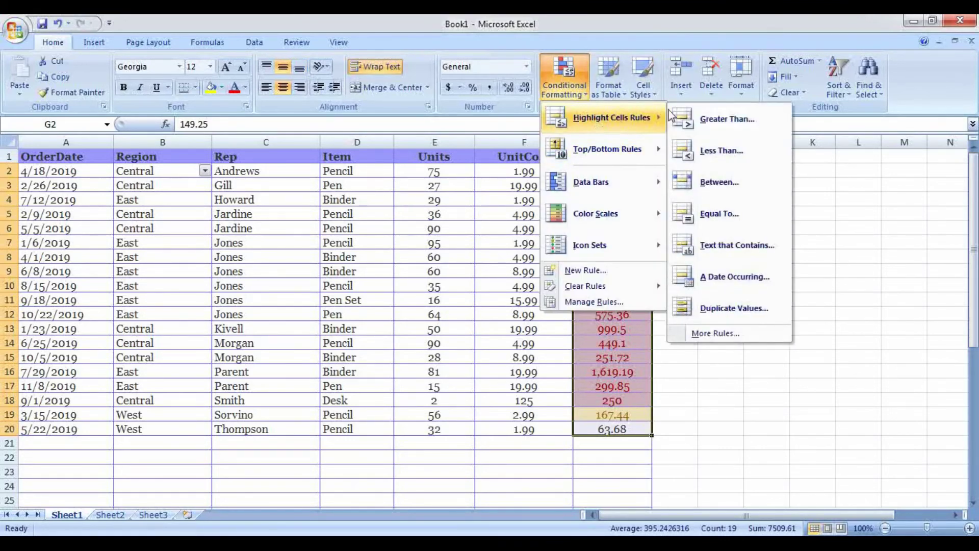
left_click(716, 128)
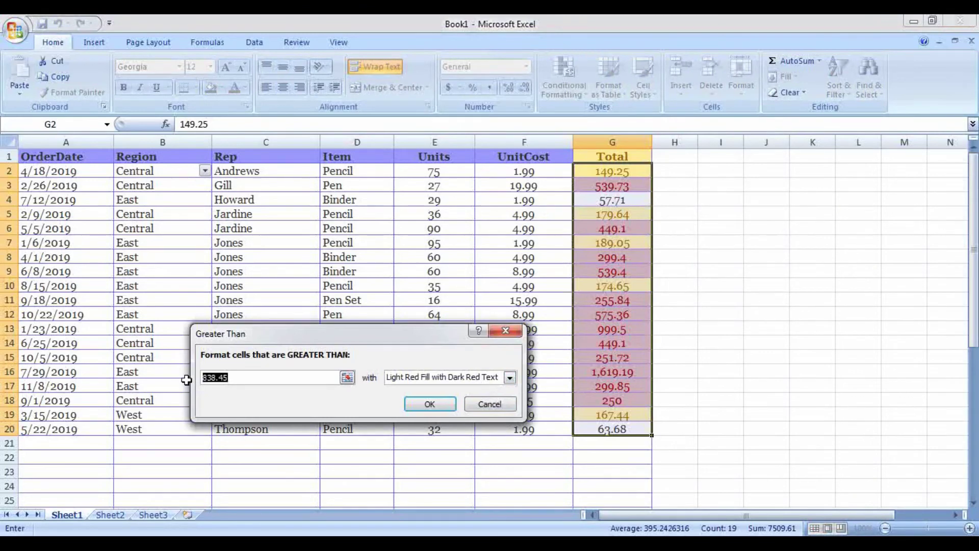
left_click_drag(229, 378, 196, 379)
type("2")
type("300")
key("BackSpace")
key("BackSpace")
key("BackSpace")
type("300")
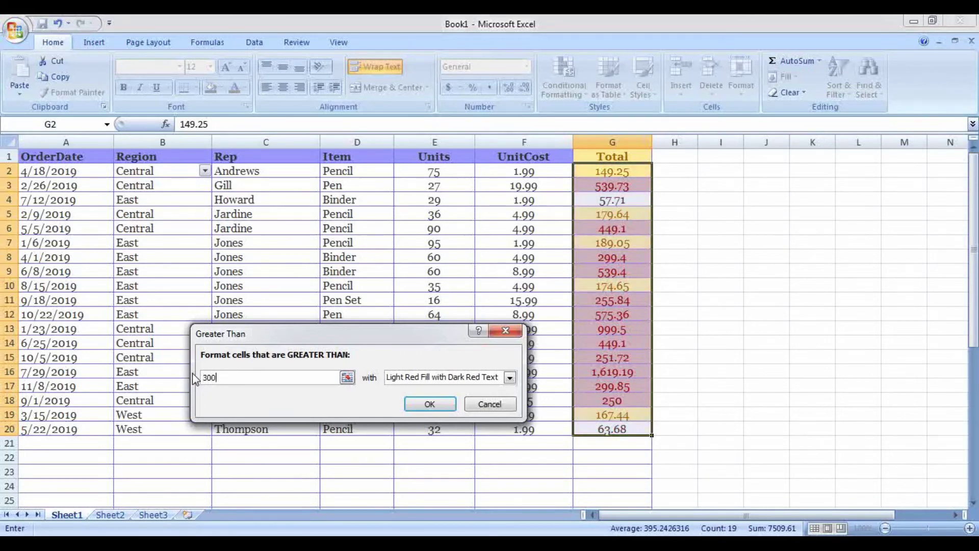
left_click(510, 378)
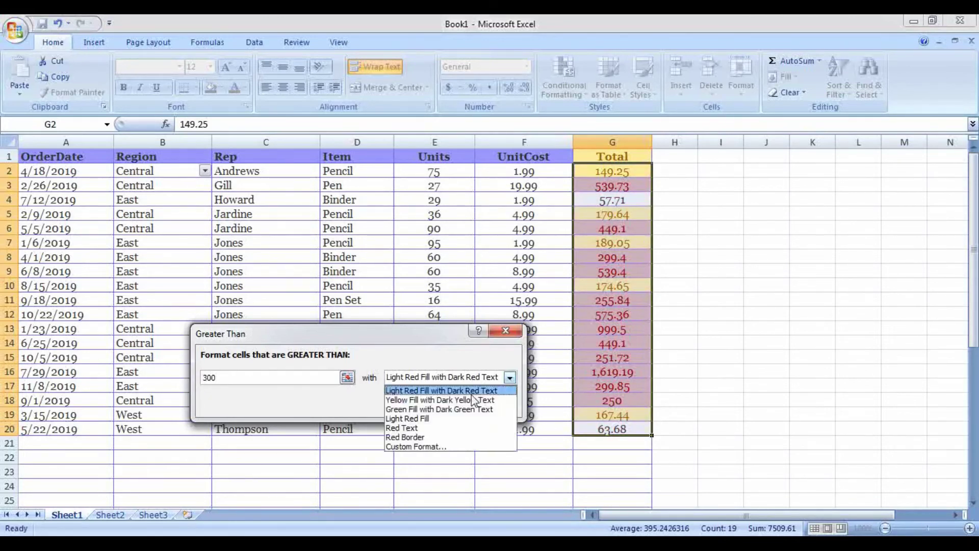
left_click(433, 412)
left_click(432, 408)
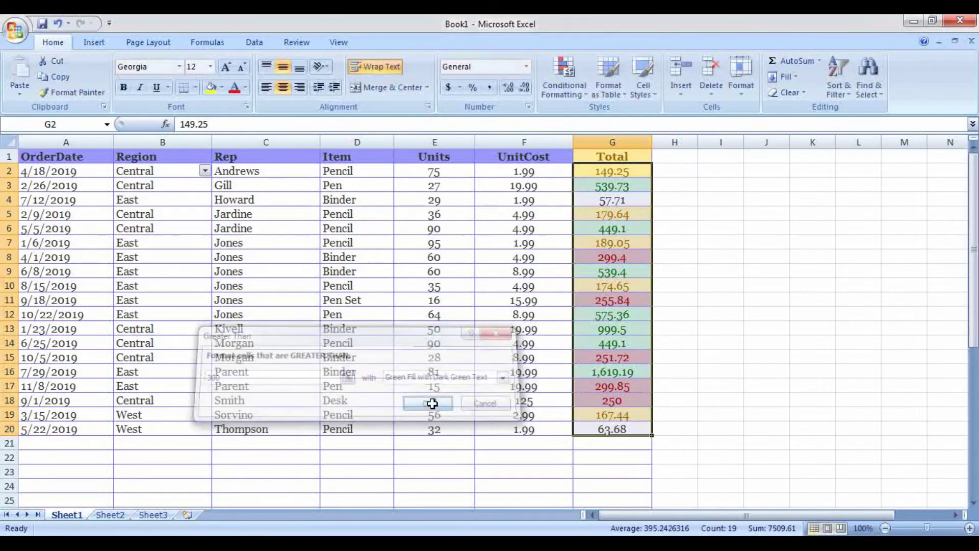
left_click(771, 398)
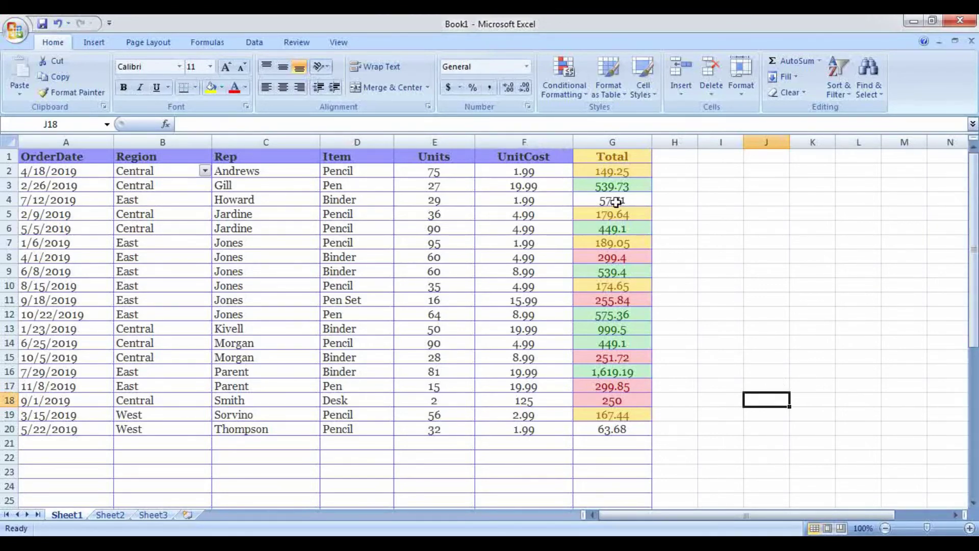
Step: Clear the conditional formatting rules from the entire sheet
left_click(616, 185)
left_click(612, 171)
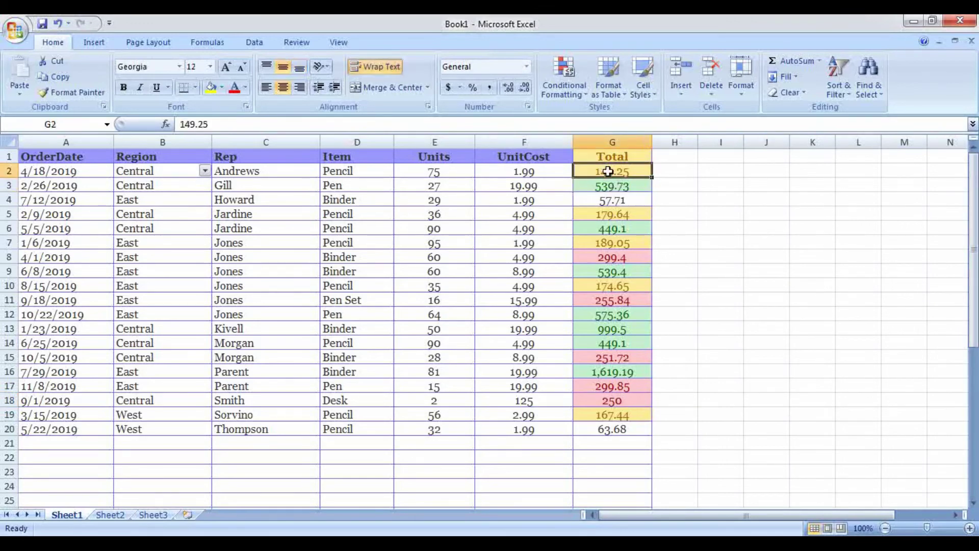
left_click(582, 96)
mouse_move(586, 145)
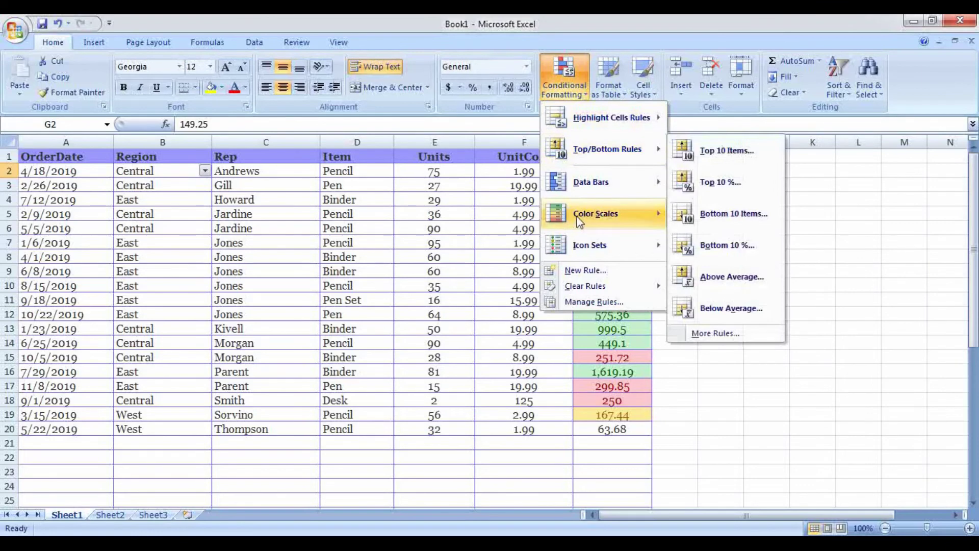
mouse_move(582, 288)
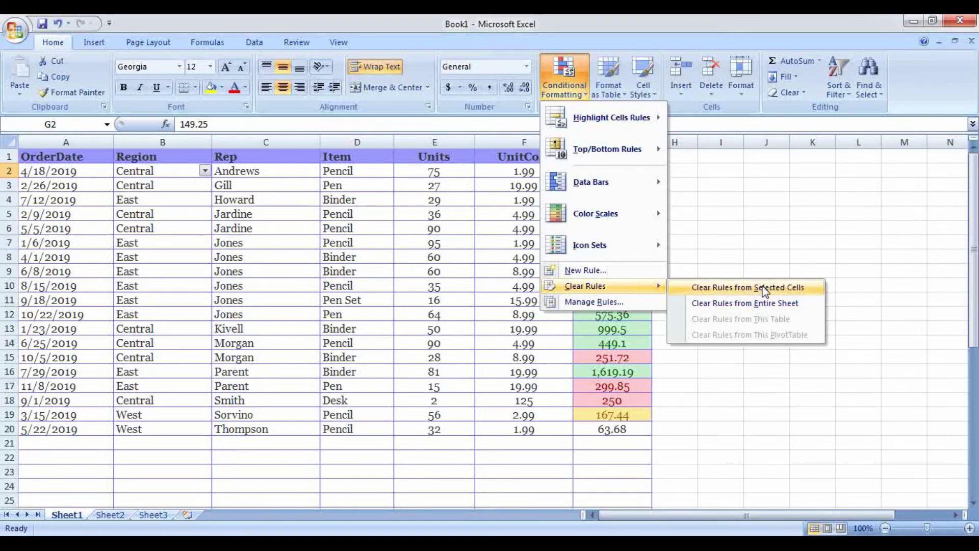
left_click(748, 306)
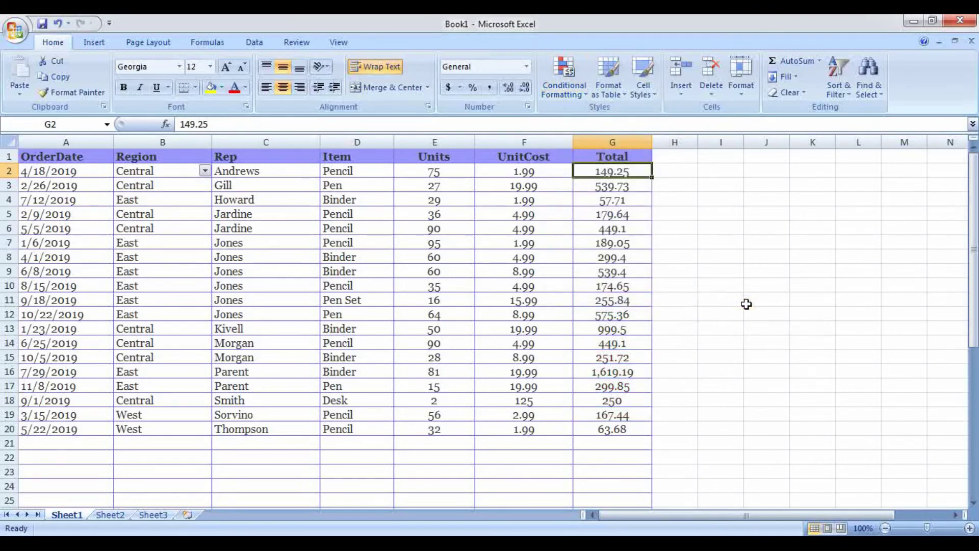
left_click(709, 226)
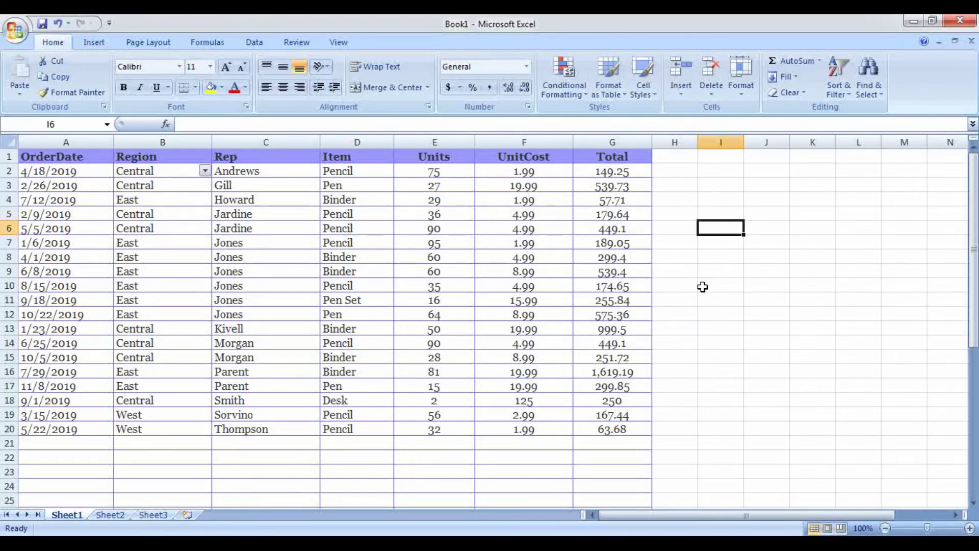
left_click(588, 94)
mouse_move(579, 186)
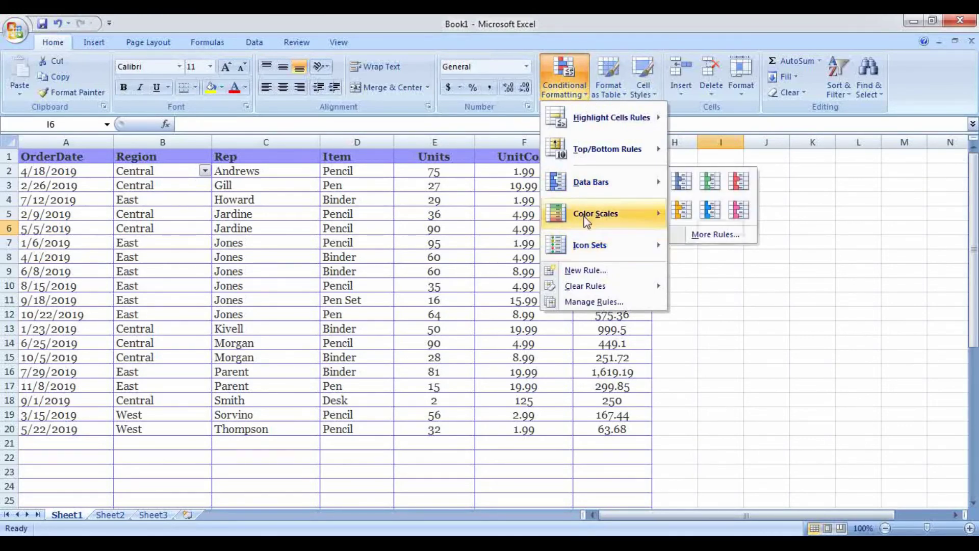
mouse_move(586, 250)
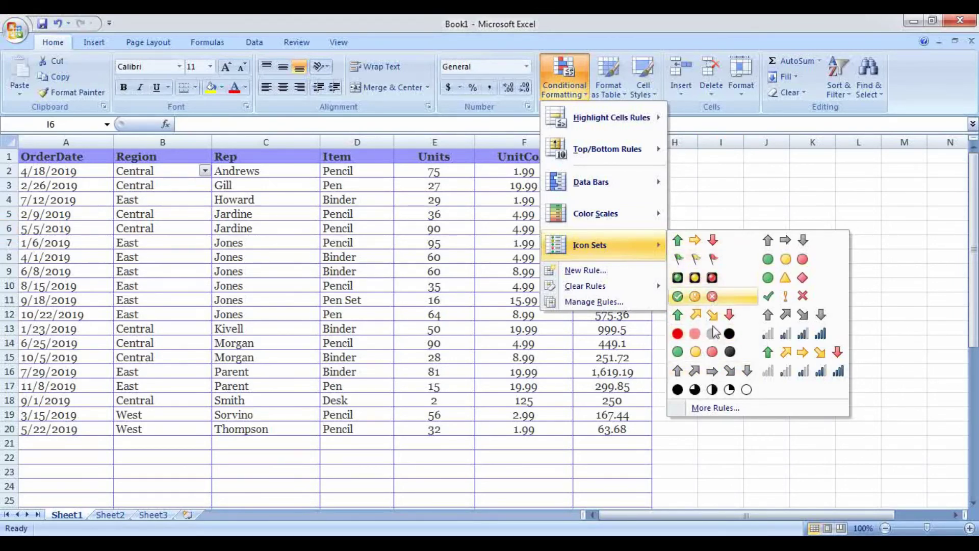
left_click(721, 197)
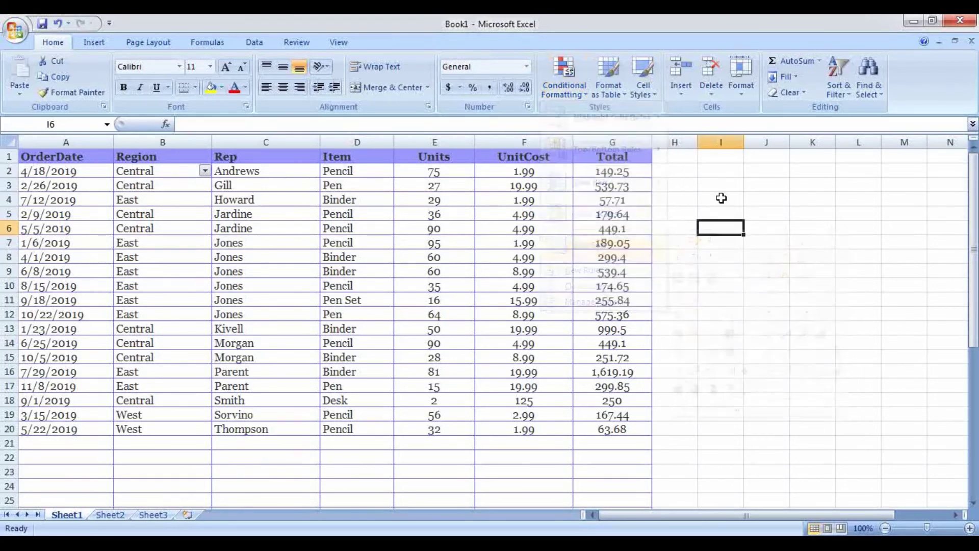
Step: Apply red data bars to the Total values in G2:G20
left_click(617, 173)
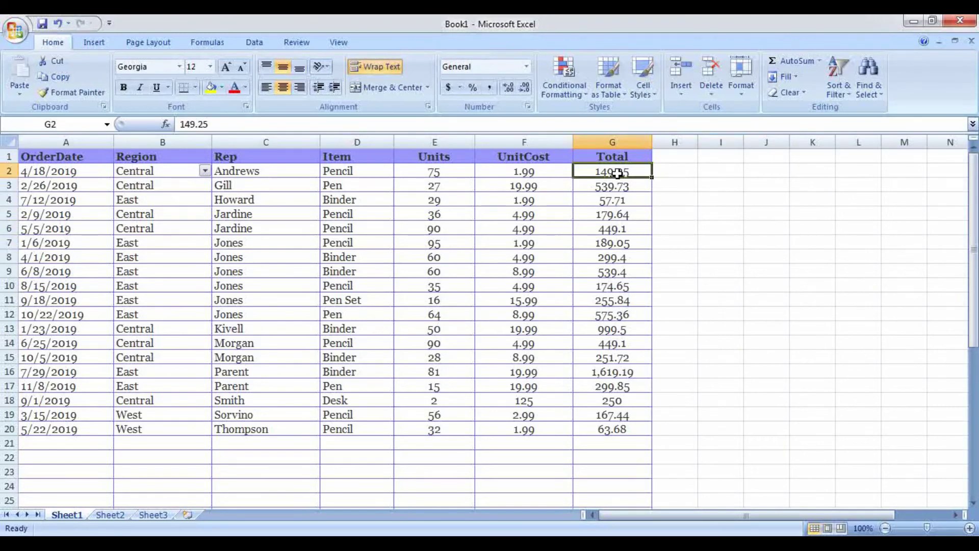
left_click_drag(618, 174, 618, 424)
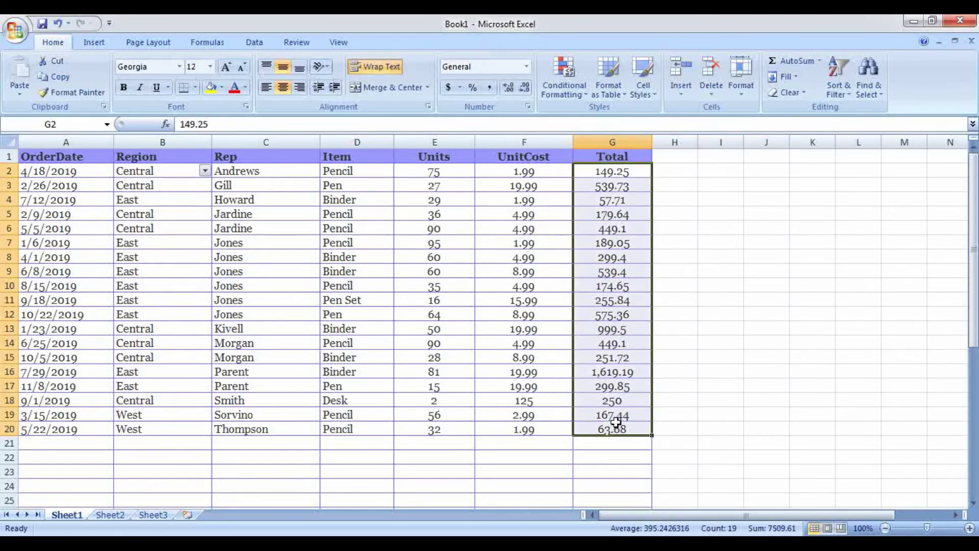
left_click(573, 97)
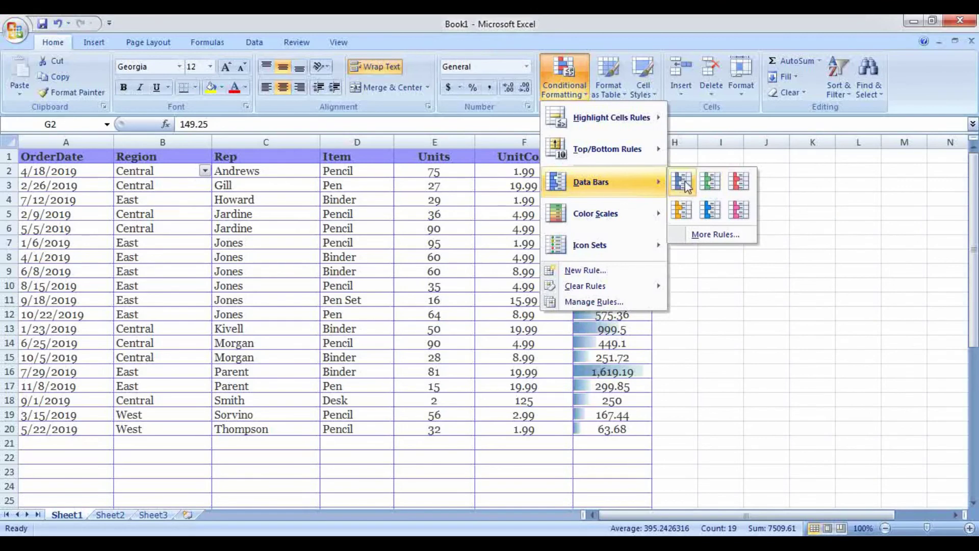
left_click(738, 183)
left_click(701, 224)
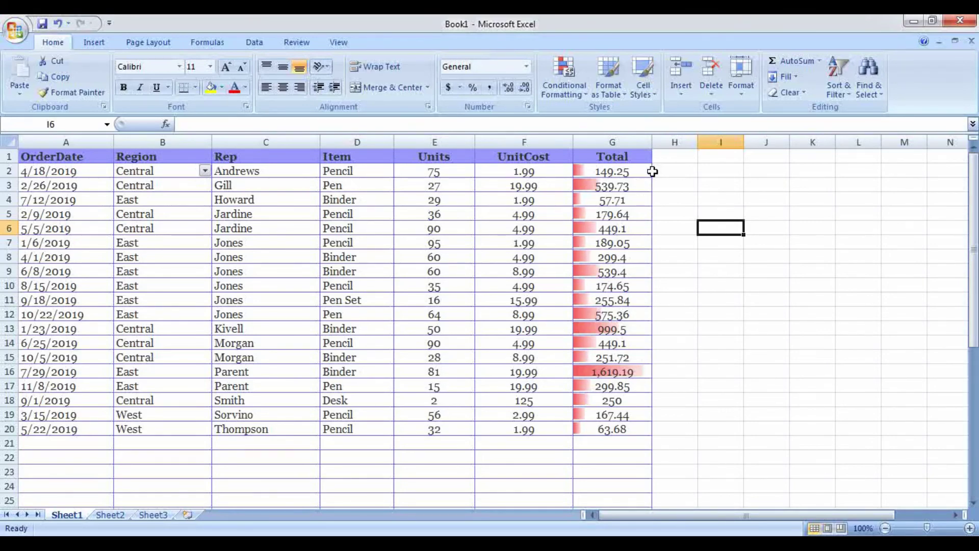
Step: Clear the data bar conditional formatting from the entire sheet
mouse_move(622, 171)
left_mouse_down()
mouse_move(595, 336)
mouse_move(600, 424)
mouse_move(631, 258)
mouse_move(604, 168)
left_mouse_up()
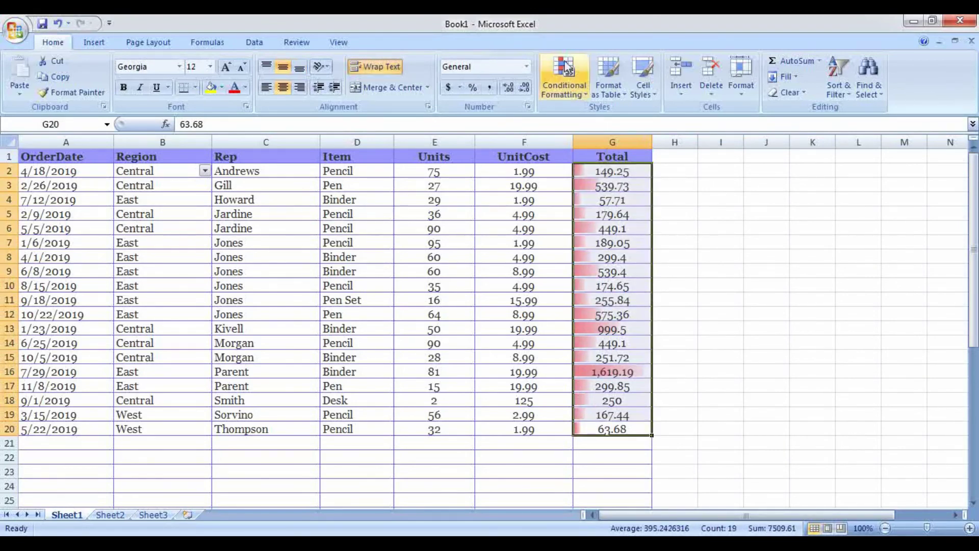
left_click(564, 81)
mouse_move(586, 210)
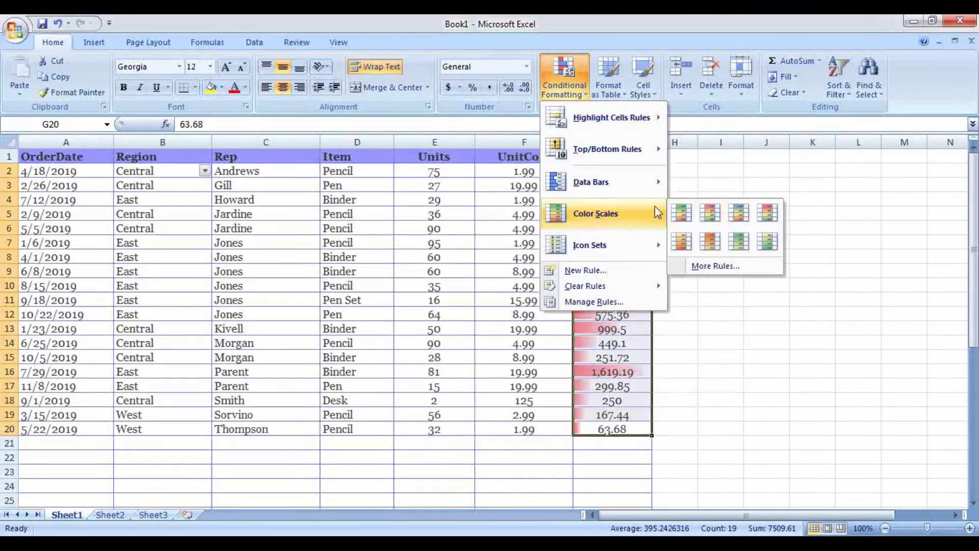
mouse_move(597, 289)
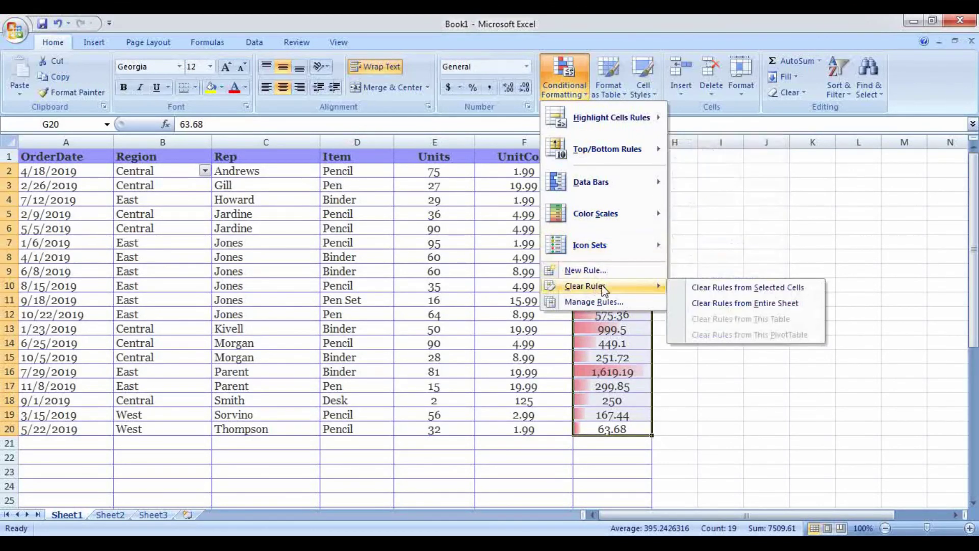
left_click(719, 304)
left_click(719, 301)
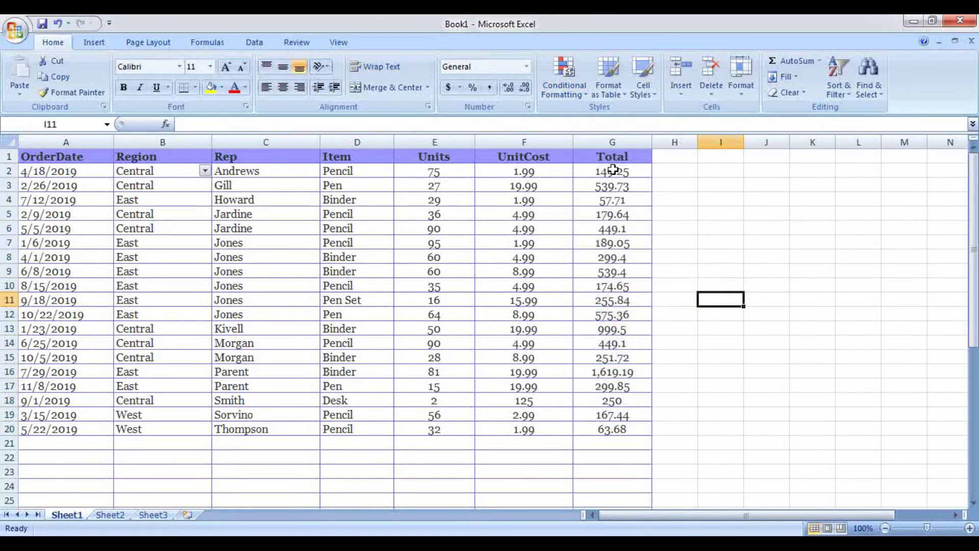
Step: Apply the green-yellow-red color scale to the Total values in G2:G20
left_click_drag(614, 171, 619, 428)
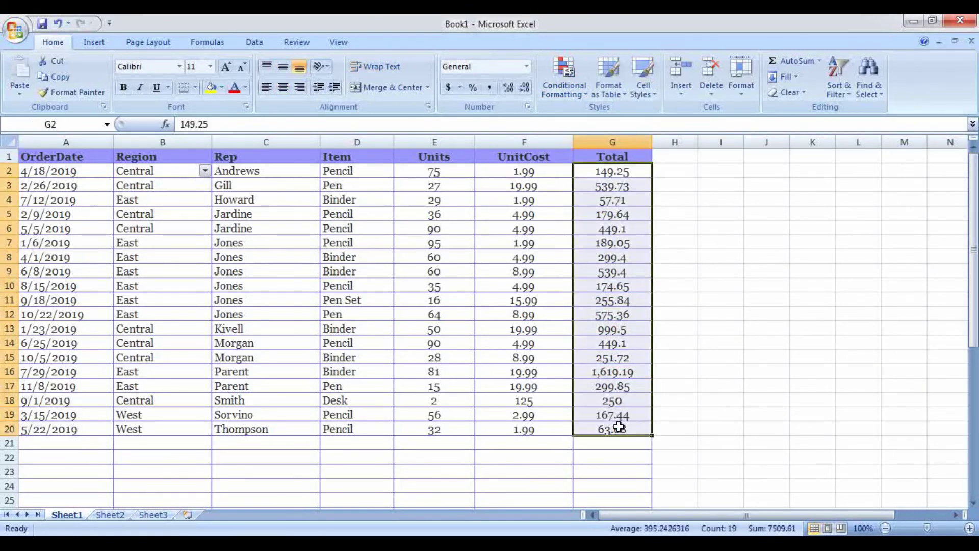
left_click(561, 84)
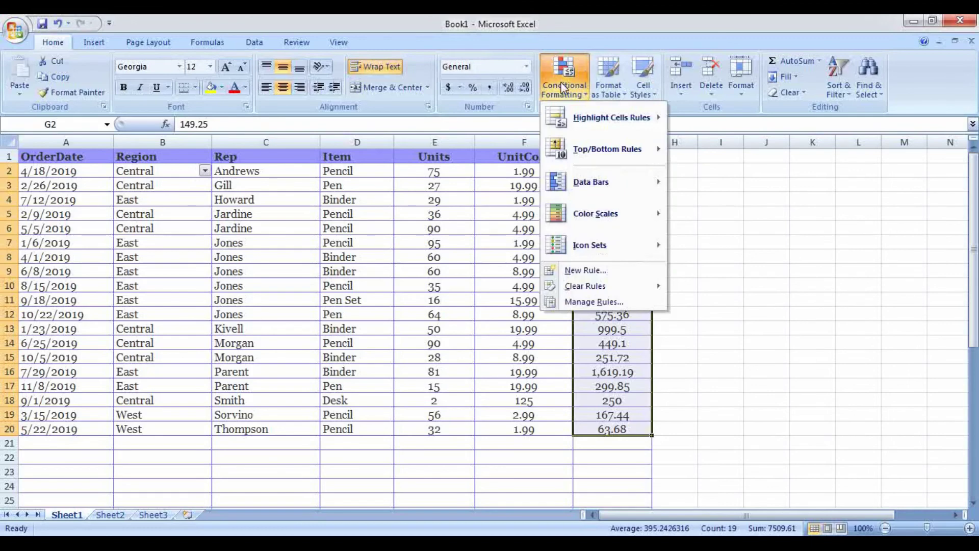
mouse_move(658, 217)
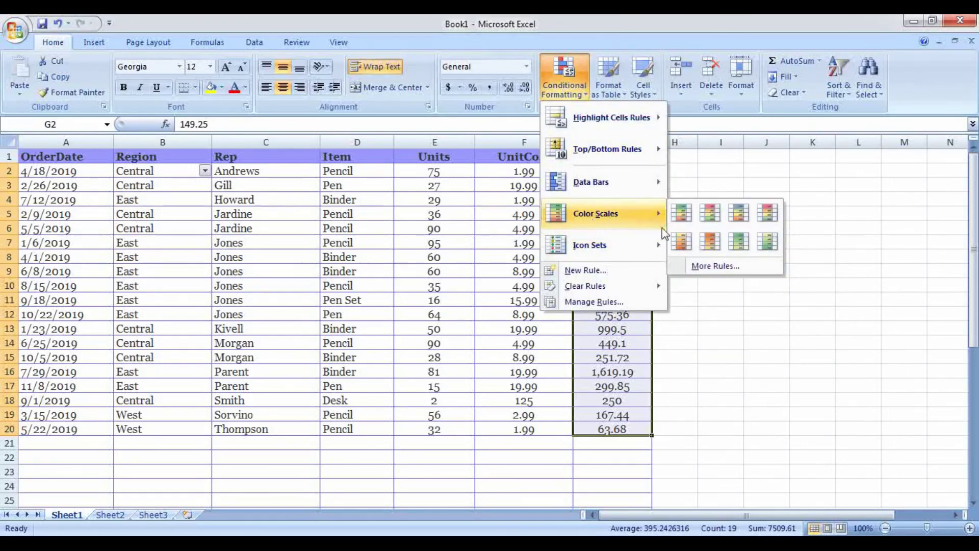
left_click(681, 213)
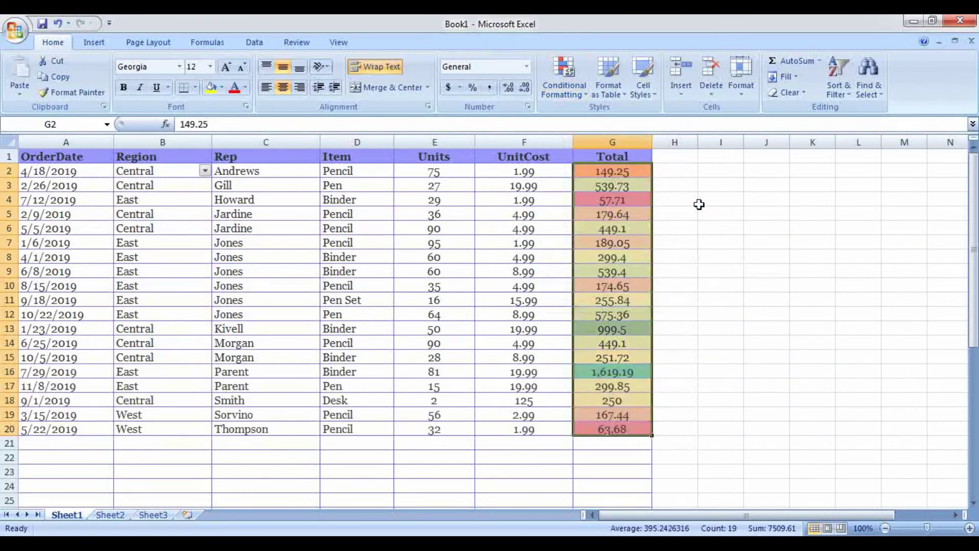
left_click(698, 204)
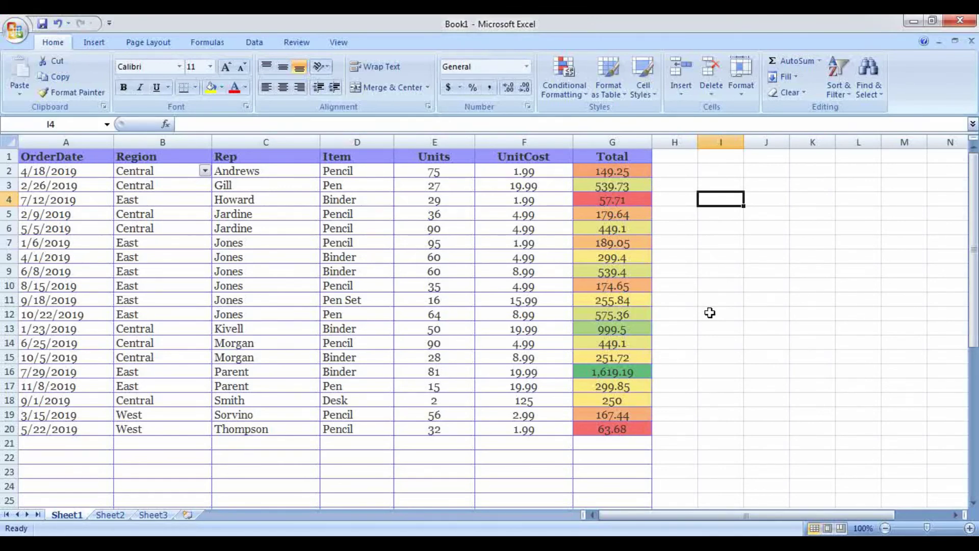
left_click_drag(709, 313, 671, 289)
left_click(561, 130)
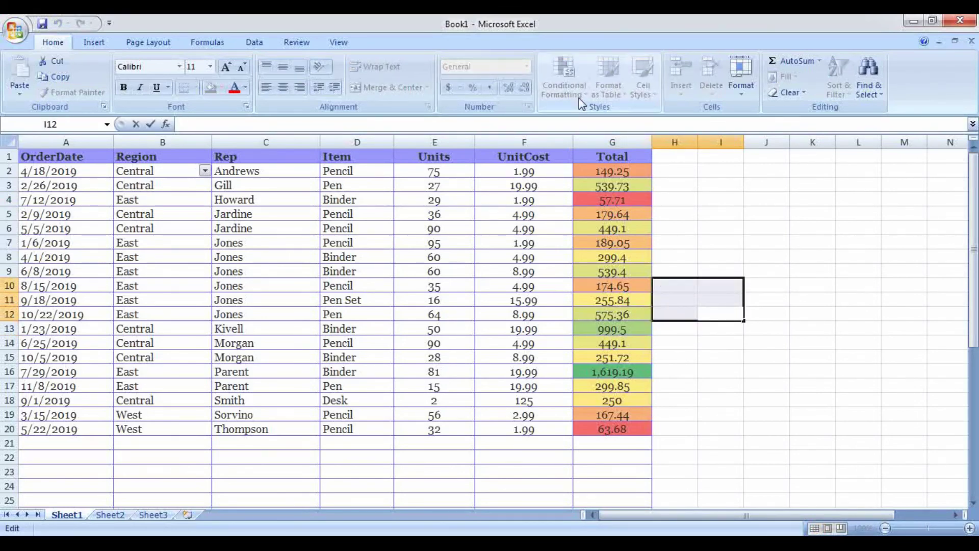
left_click(769, 241)
left_click_drag(769, 240, 627, 153)
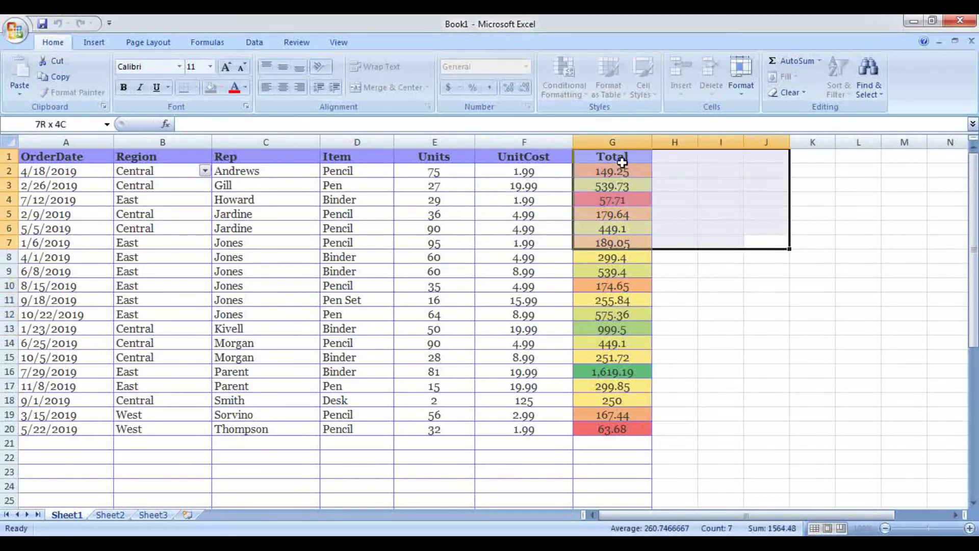
Step: Clear the color scale rules from the entire sheet
left_click(620, 162)
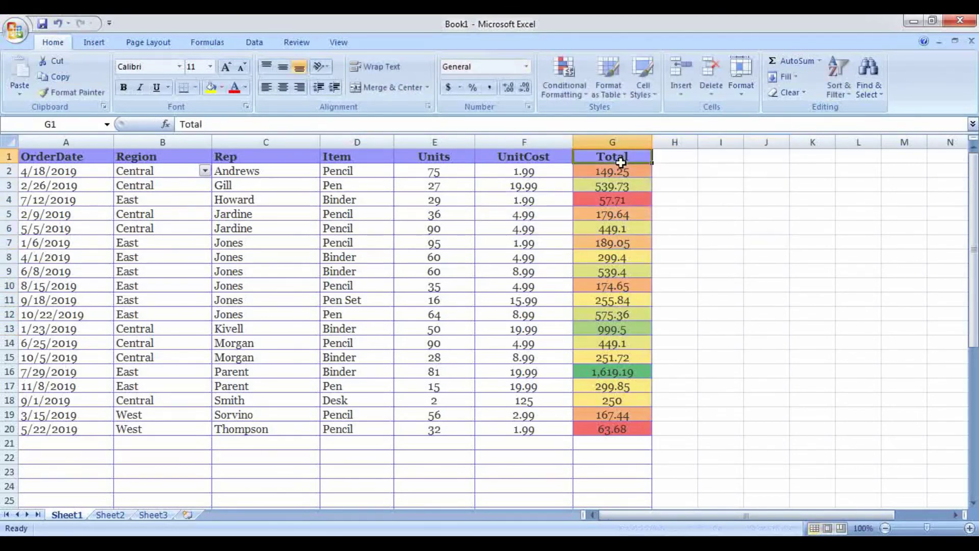
left_click(582, 90)
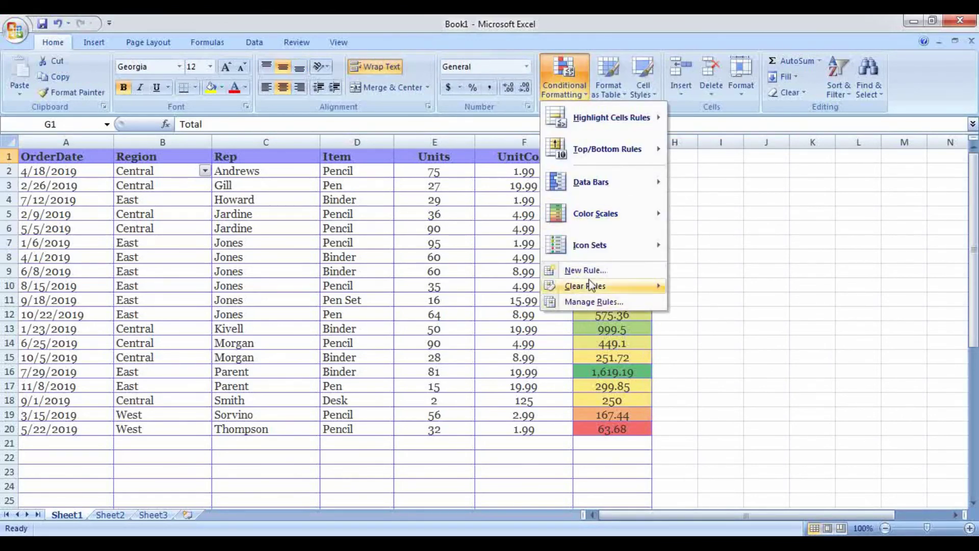
mouse_move(590, 289)
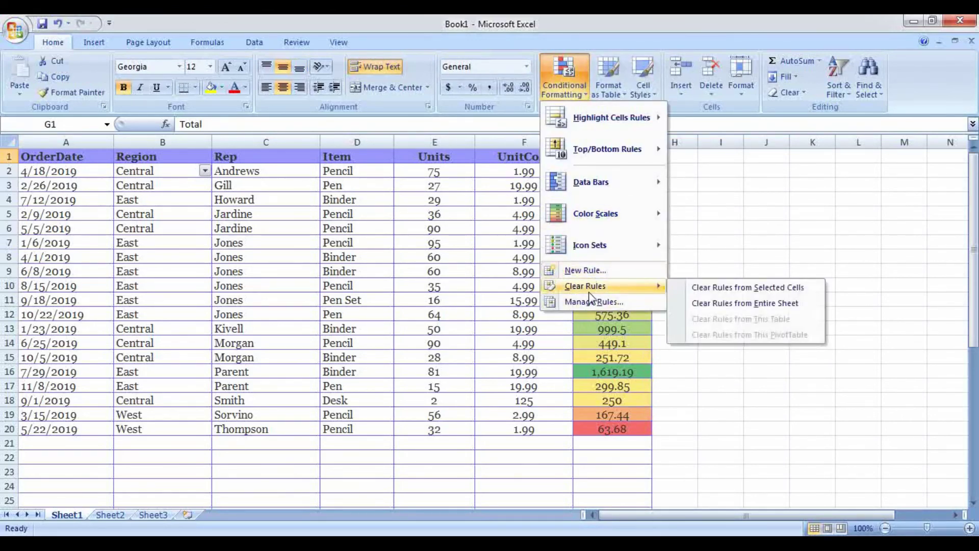
left_click(701, 303)
Step: Apply the three colored arrows icon set (green up, yellow sideways, red down) to the Total values in G2:G20
left_click_drag(612, 173, 590, 430)
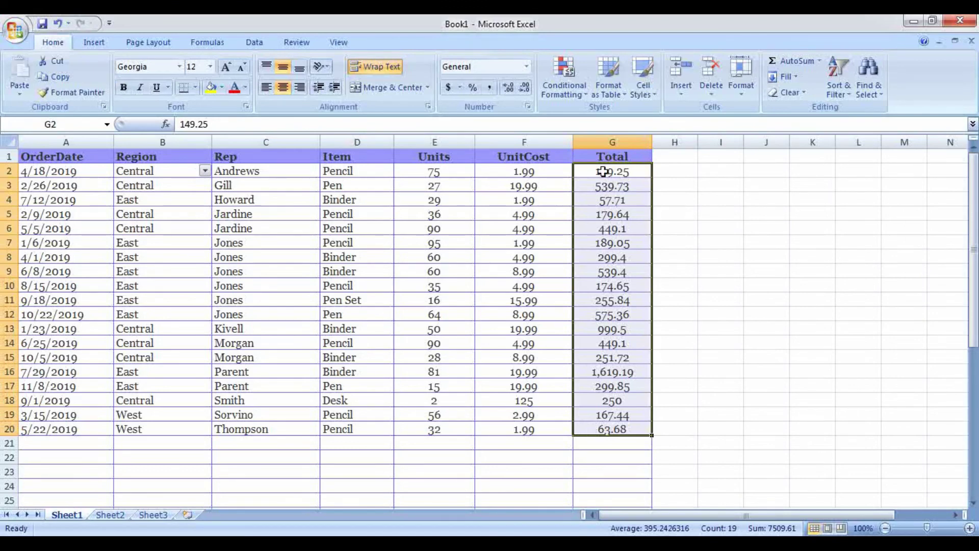
left_click(584, 92)
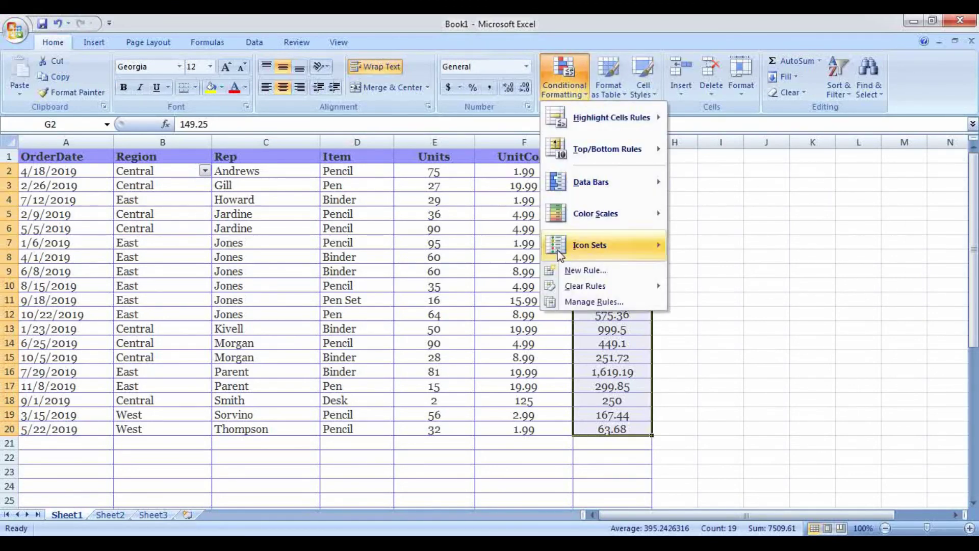
mouse_move(642, 245)
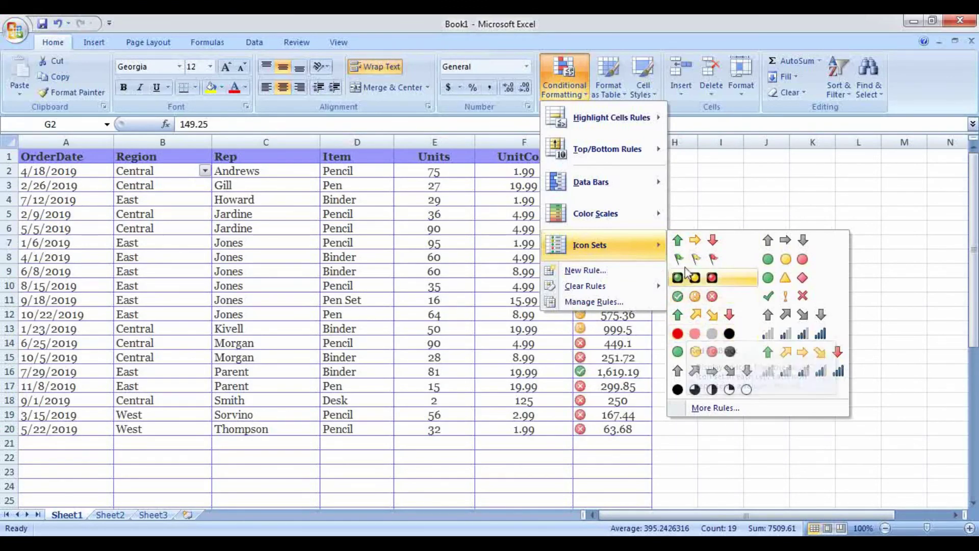
left_click(691, 241)
left_click(702, 189)
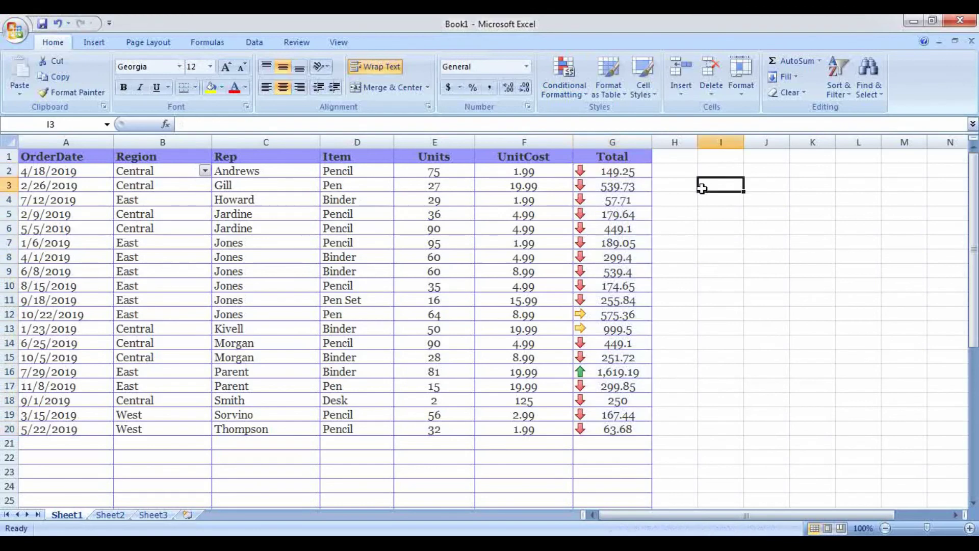
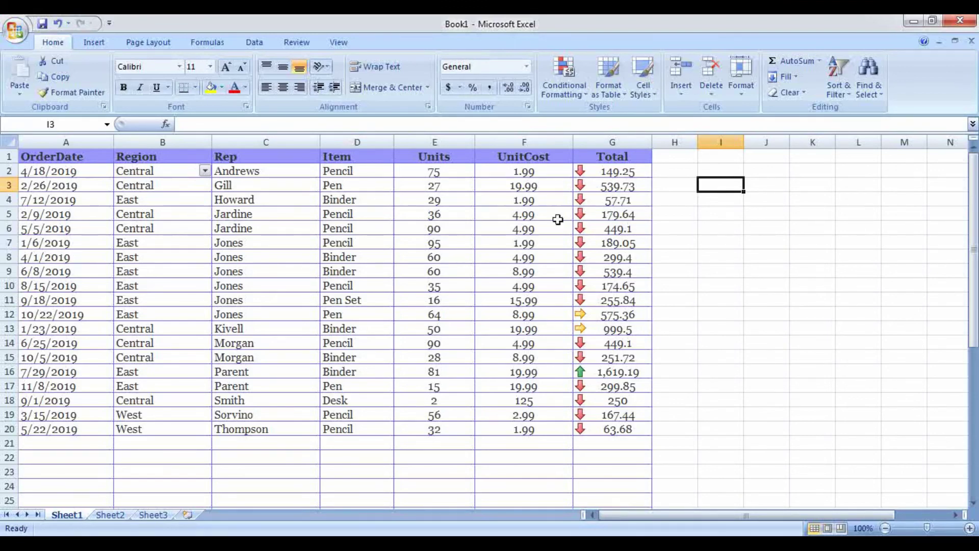
left_click(577, 96)
mouse_move(574, 189)
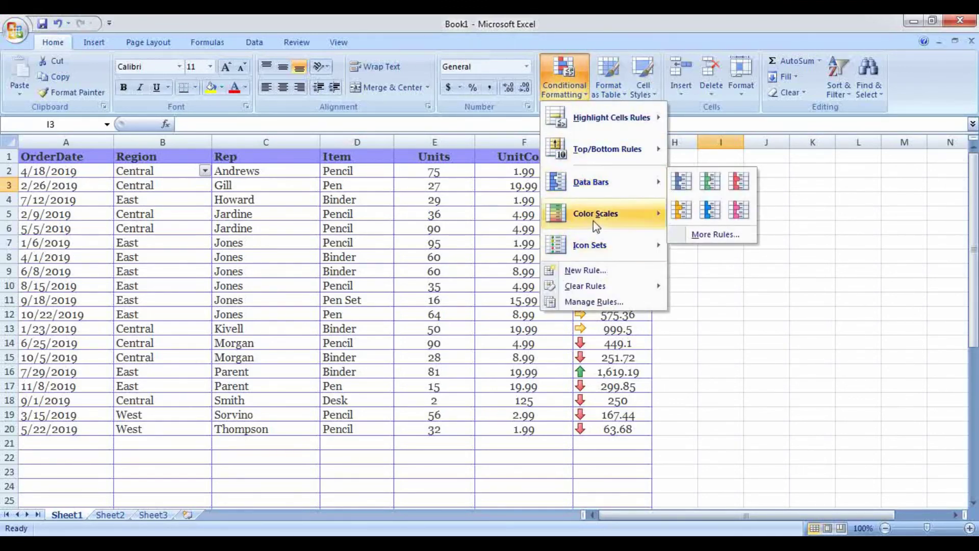
mouse_move(595, 247)
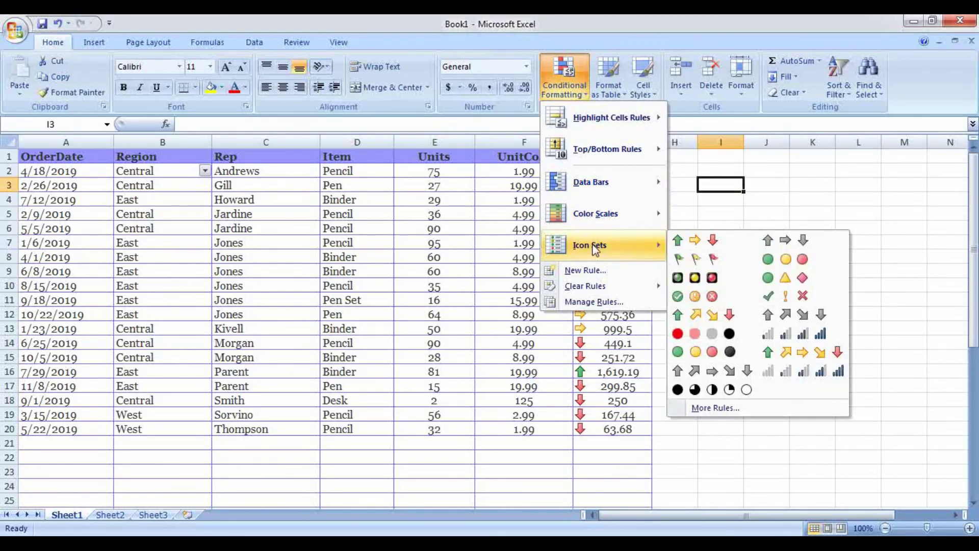